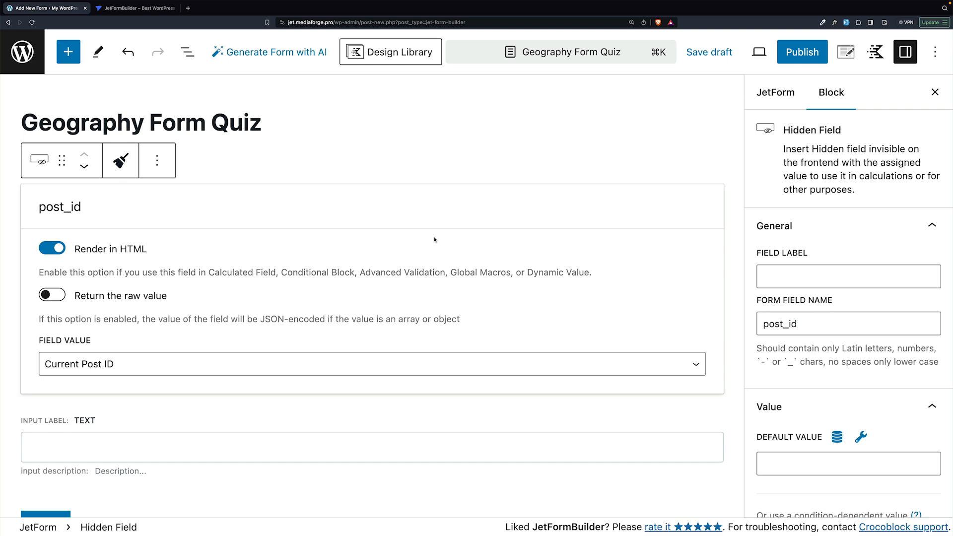
- Delete the default Text field between the post_id hidden field and the submit button
{"action": "left_click", "coordinate": [256, 434]}
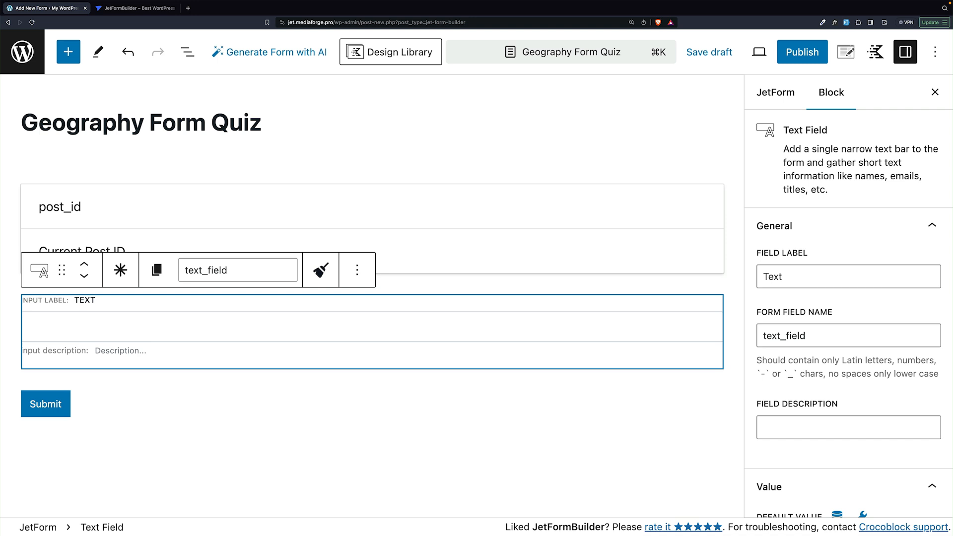
{"action": "key", "text": "BackSpace"}
{"action": "left_click", "coordinate": [249, 282]}
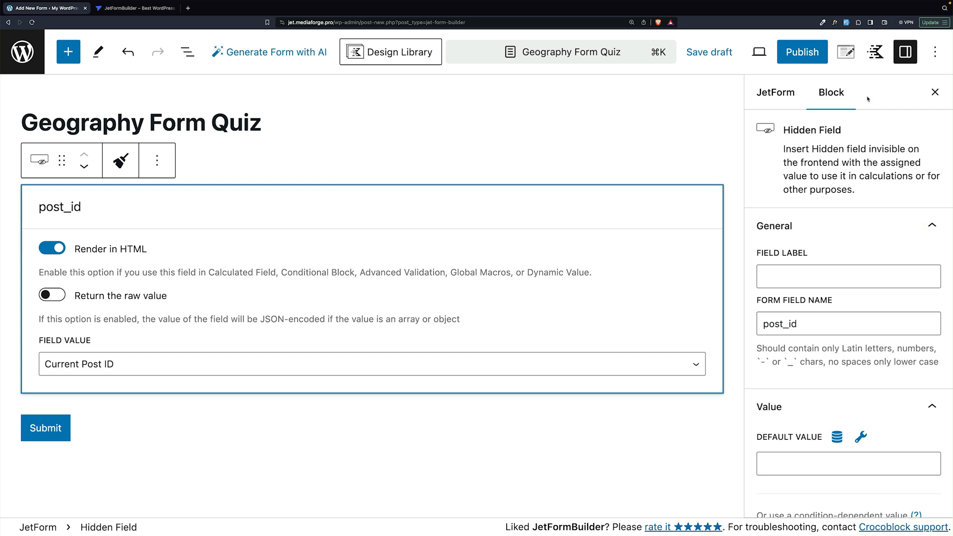
- Enable form pages progress in the form's general settings
{"action": "left_click", "coordinate": [783, 95]}
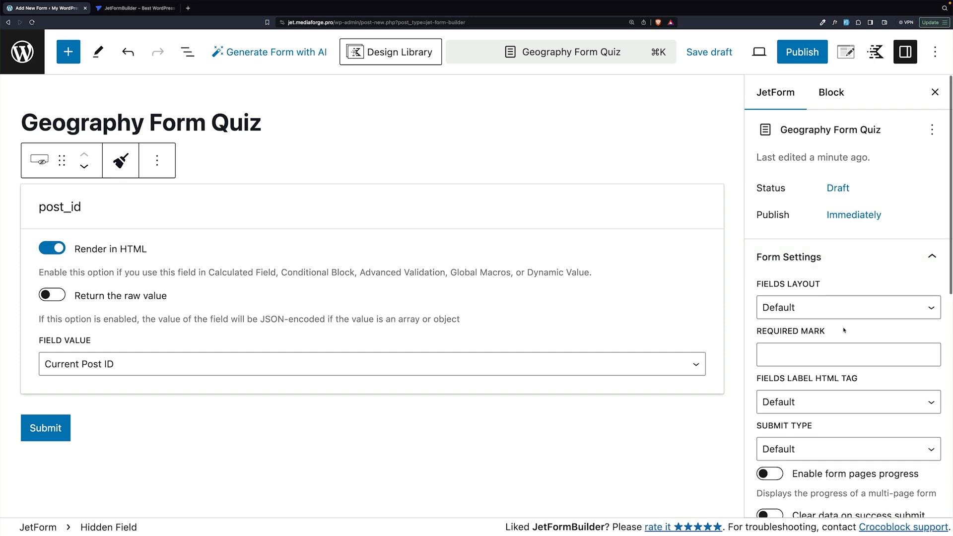
{"action": "scroll", "coordinate": [844, 330], "scroll_direction": "down", "scroll_amount": 3}
{"action": "scroll", "coordinate": [844, 330], "scroll_direction": "down", "scroll_amount": 1}
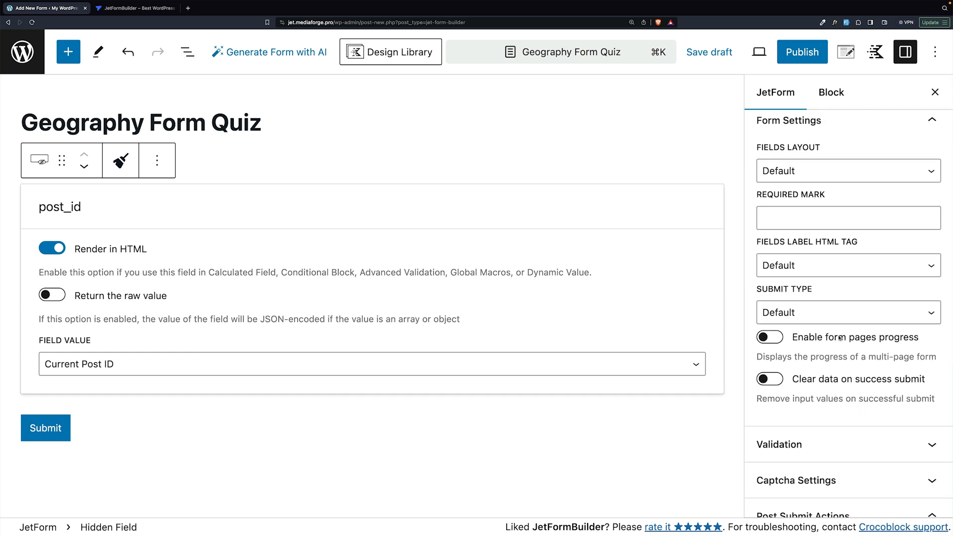
{"action": "left_click", "coordinate": [839, 338]}
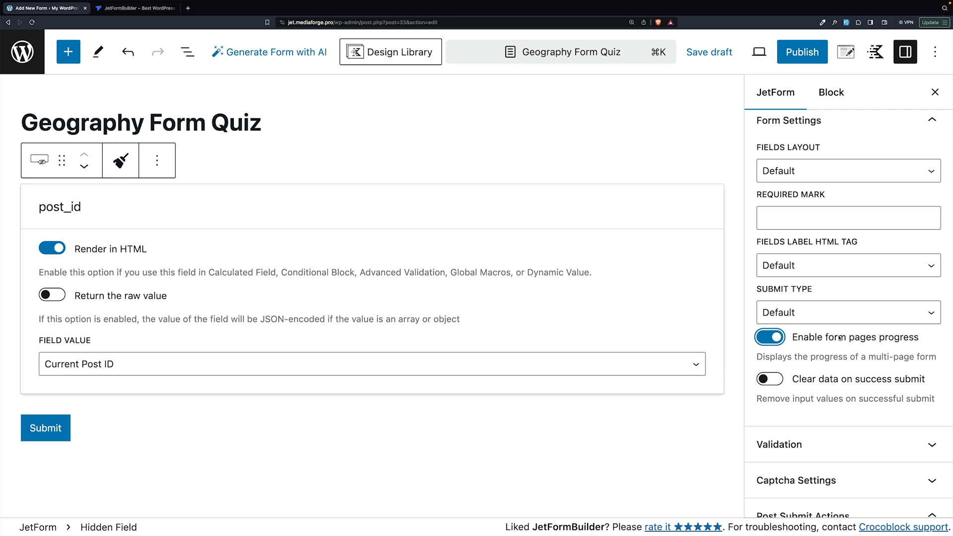
{"action": "scroll", "coordinate": [839, 337], "scroll_direction": "up", "scroll_amount": 2}
{"action": "scroll", "coordinate": [839, 338], "scroll_direction": "down", "scroll_amount": 4}
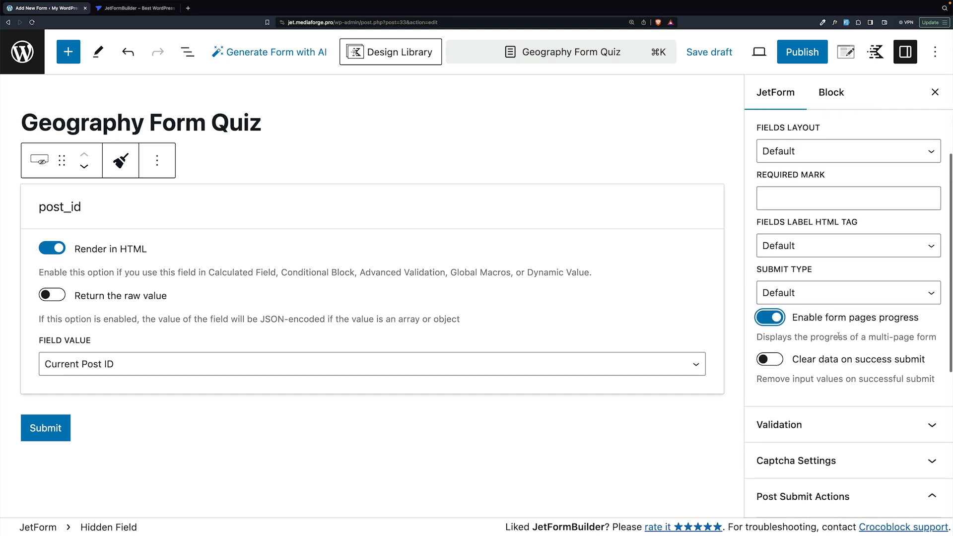
{"action": "scroll", "coordinate": [838, 335], "scroll_direction": "down", "scroll_amount": 3}
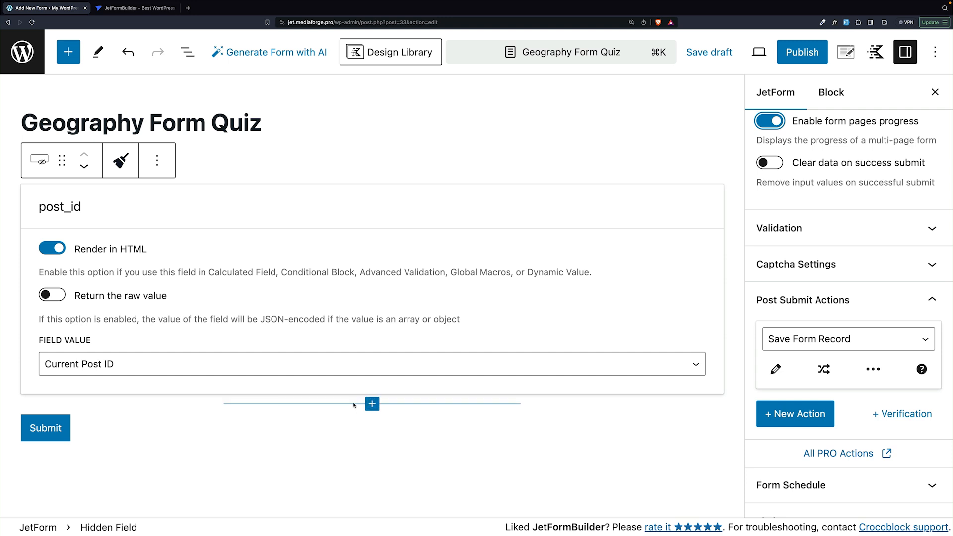
- Insert an Advanced Choices Field between the hidden field and the submit button, using the Images with controls layout
{"action": "left_click", "coordinate": [371, 404]}
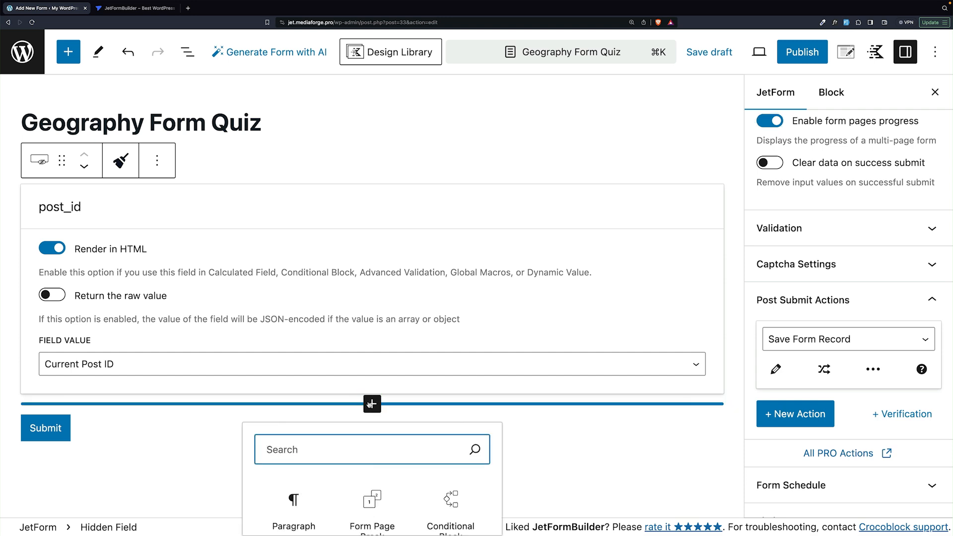
{"action": "scroll", "coordinate": [373, 397], "scroll_direction": "down", "scroll_amount": 3}
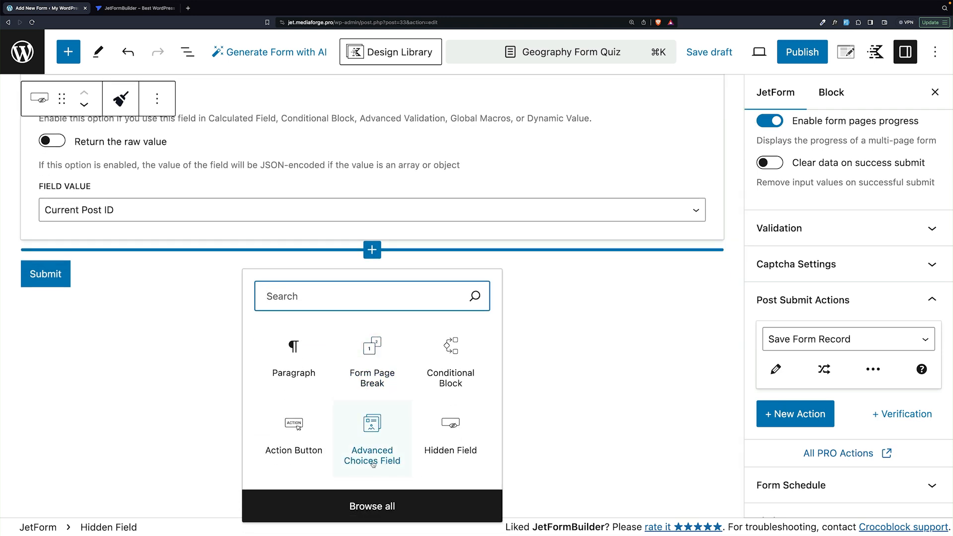
{"action": "left_click", "coordinate": [375, 423]}
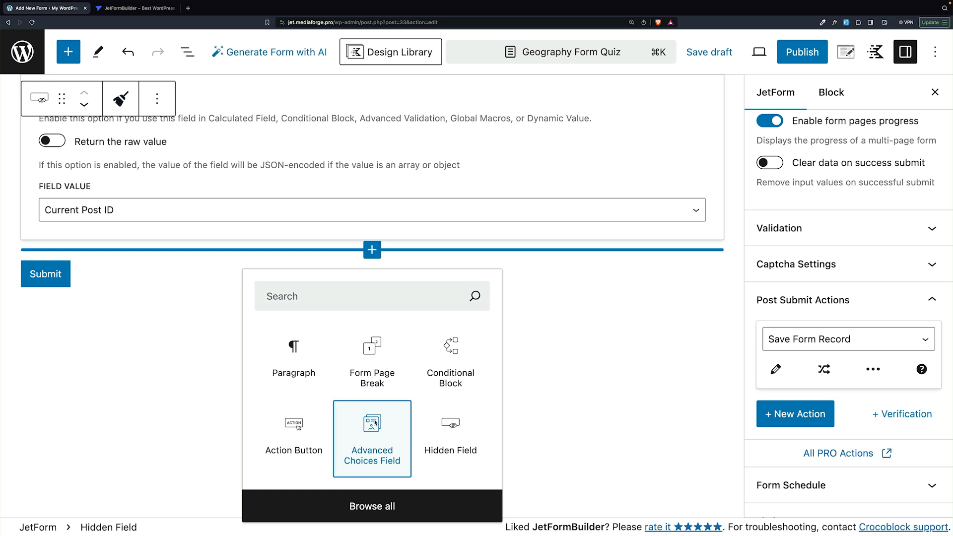
{"action": "left_click", "coordinate": [375, 423]}
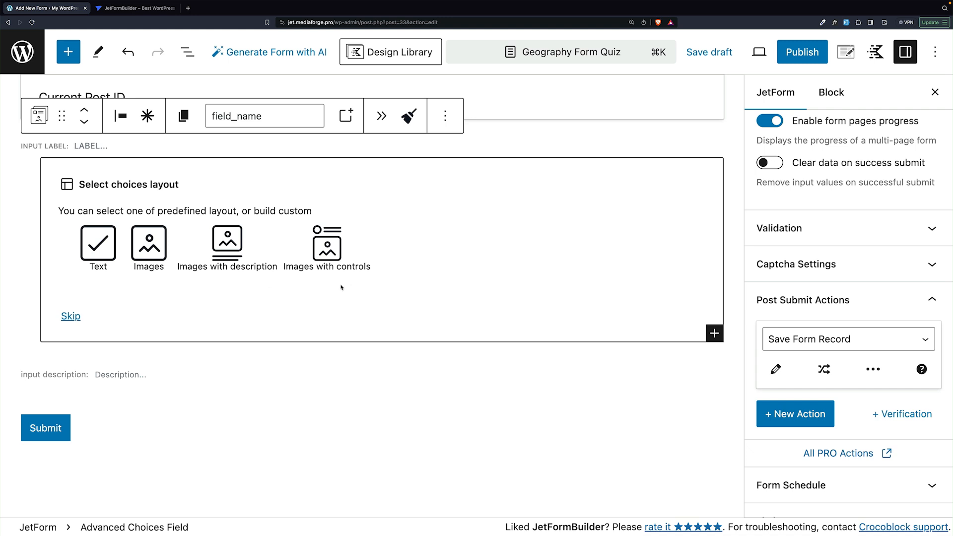
{"action": "left_click", "coordinate": [322, 247]}
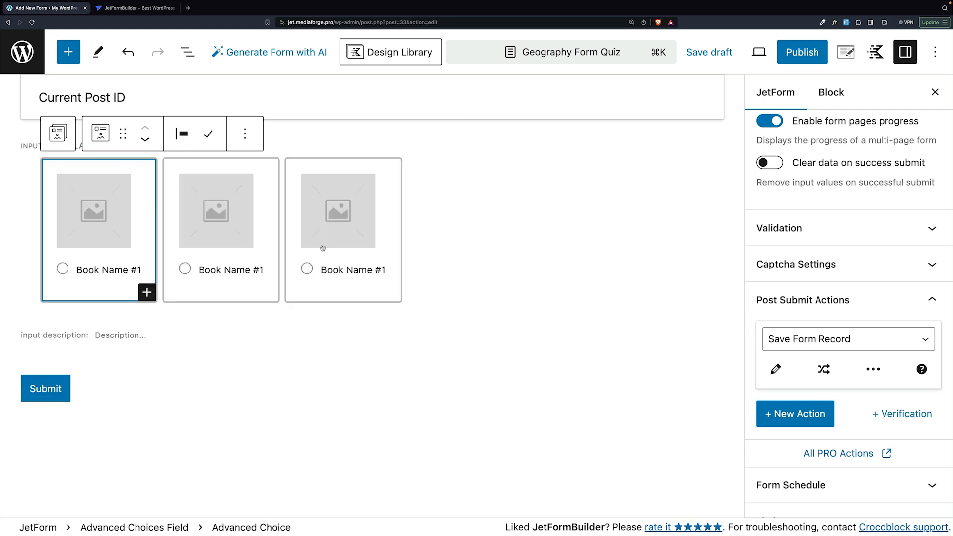
- Label the Advanced Choices Field "What is the largest continent in the world?"
{"action": "left_click", "coordinate": [837, 94]}
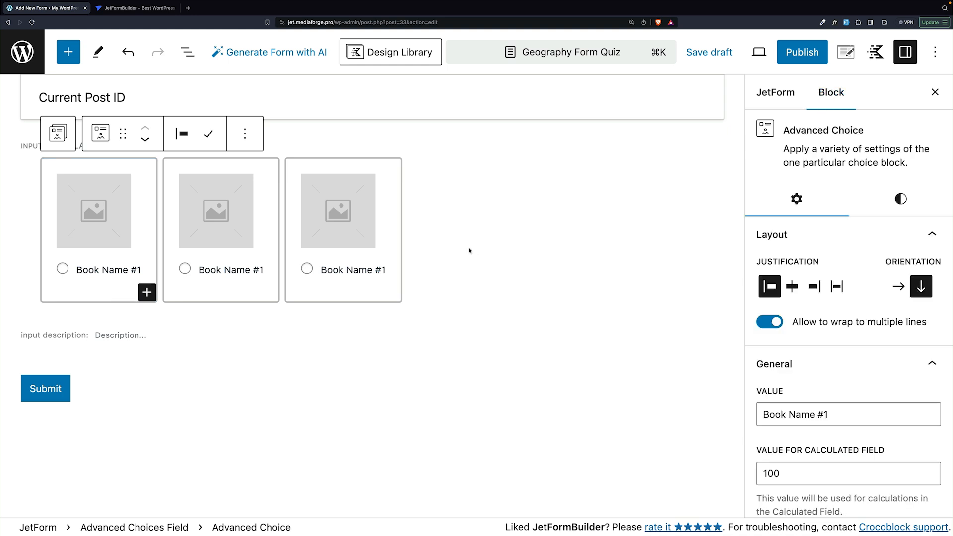
{"action": "left_click", "coordinate": [57, 133]}
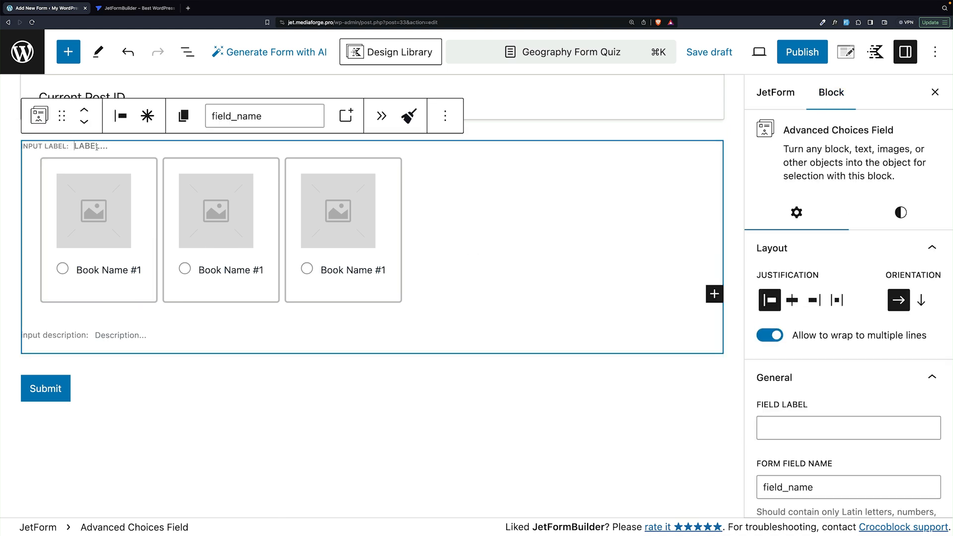
{"action": "left_click", "coordinate": [77, 147]}
{"action": "scroll", "coordinate": [78, 167], "scroll_direction": "up", "scroll_amount": 2}
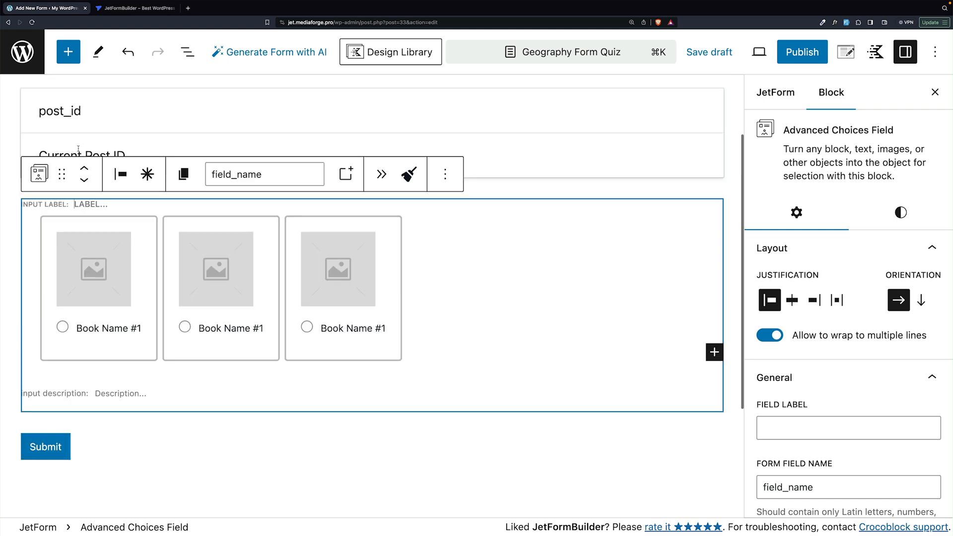
{"action": "type", "text": "What is the largest continent in the world?"}
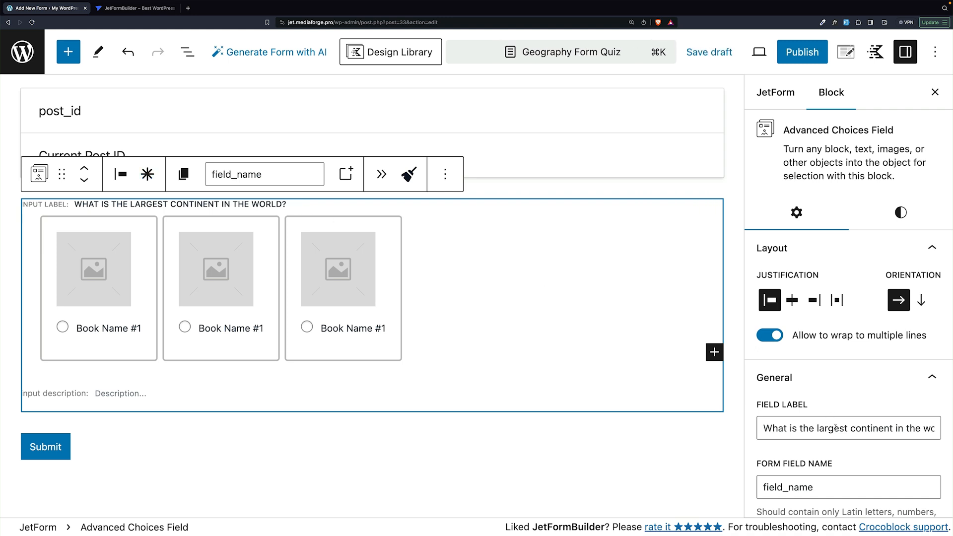
- Shorten the choices field's form field name to largest_continent
{"action": "scroll", "coordinate": [835, 428], "scroll_direction": "down", "scroll_amount": 4}
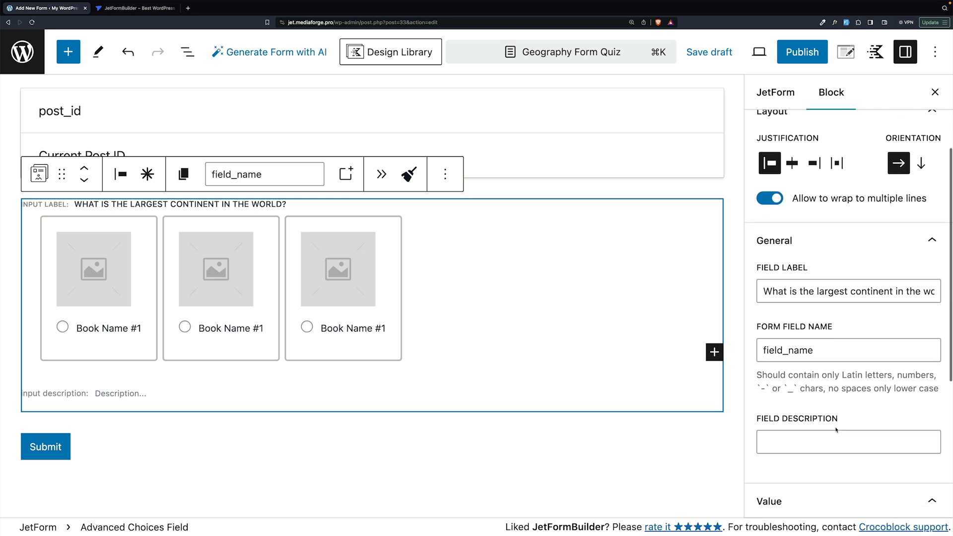
{"action": "left_click", "coordinate": [822, 303]}
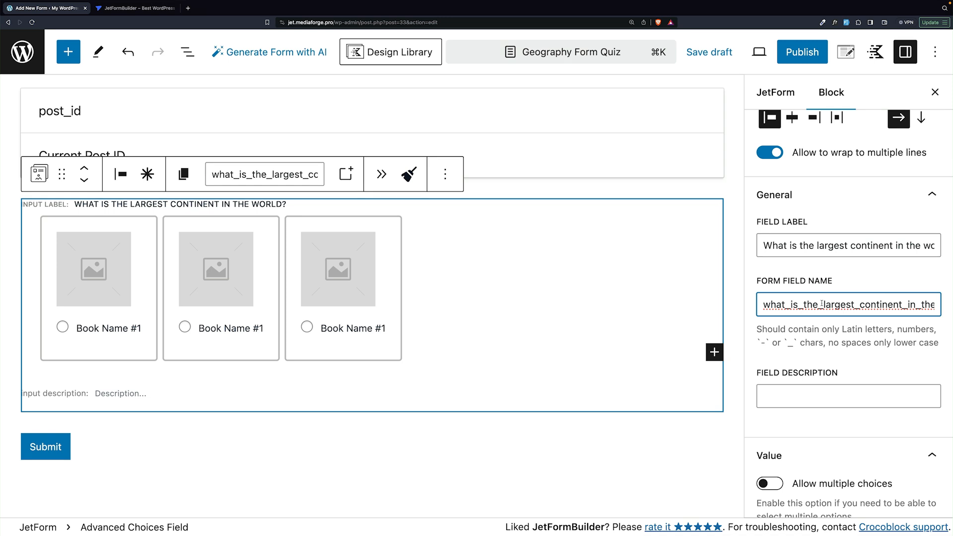
{"action": "left_click_drag", "start_coordinate": [821, 303], "coordinate": [738, 305]}
{"action": "key", "text": "BackSpace"}
{"action": "left_click_drag", "start_coordinate": [840, 304], "coordinate": [928, 304]}
{"action": "key", "text": "BackSpace"}
{"action": "scroll", "coordinate": [850, 294], "scroll_direction": "down", "scroll_amount": 1}
{"action": "scroll", "coordinate": [850, 294], "scroll_direction": "down", "scroll_amount": 4}
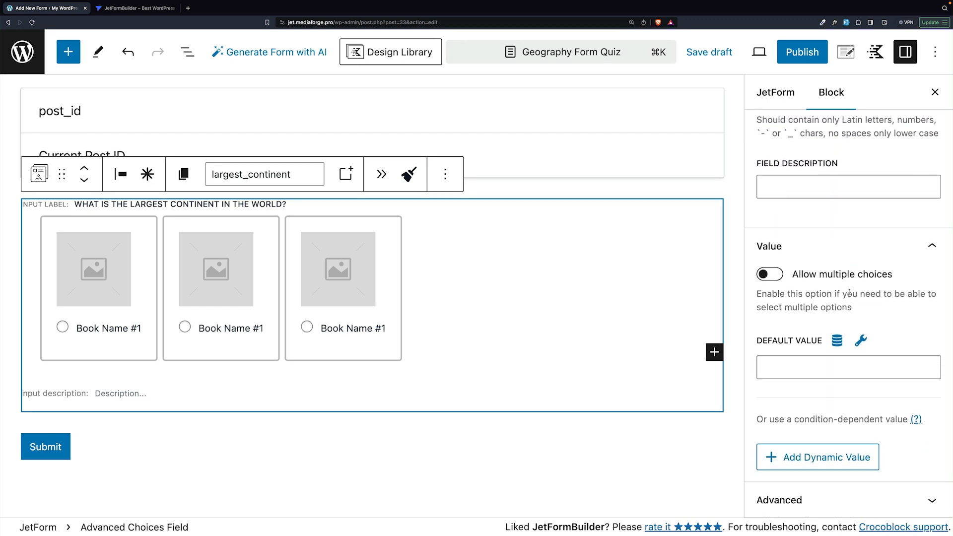
{"action": "scroll", "coordinate": [849, 293], "scroll_direction": "up", "scroll_amount": 3}
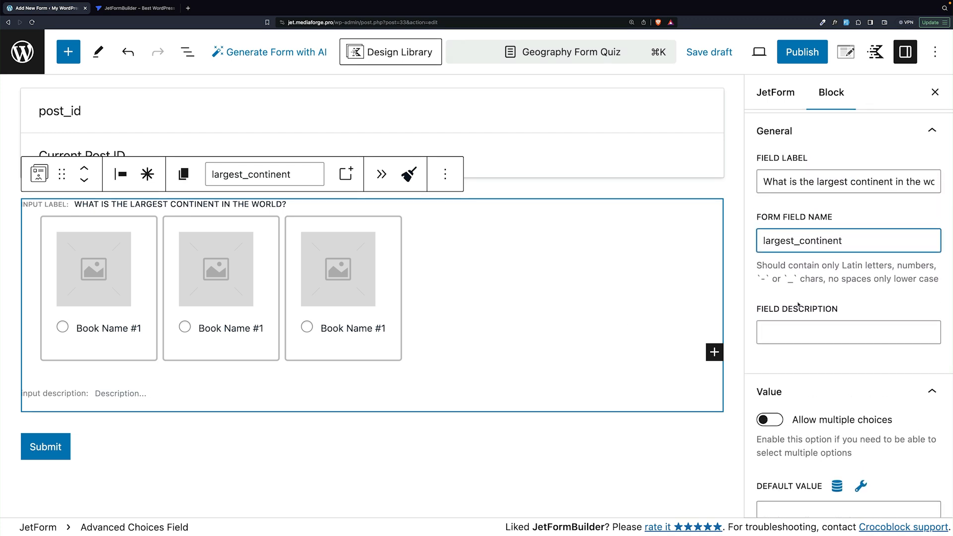
- Replace the three placeholder images with landscape photos from the media library and label the choices Asia, Africa and Europe
{"action": "left_click", "coordinate": [91, 254]}
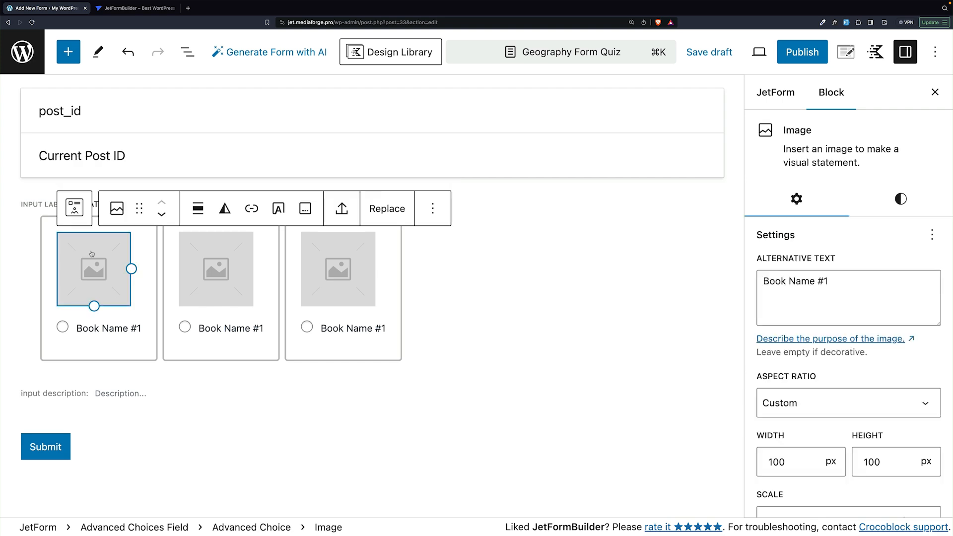
{"action": "left_click", "coordinate": [388, 209]}
{"action": "left_click", "coordinate": [420, 261]}
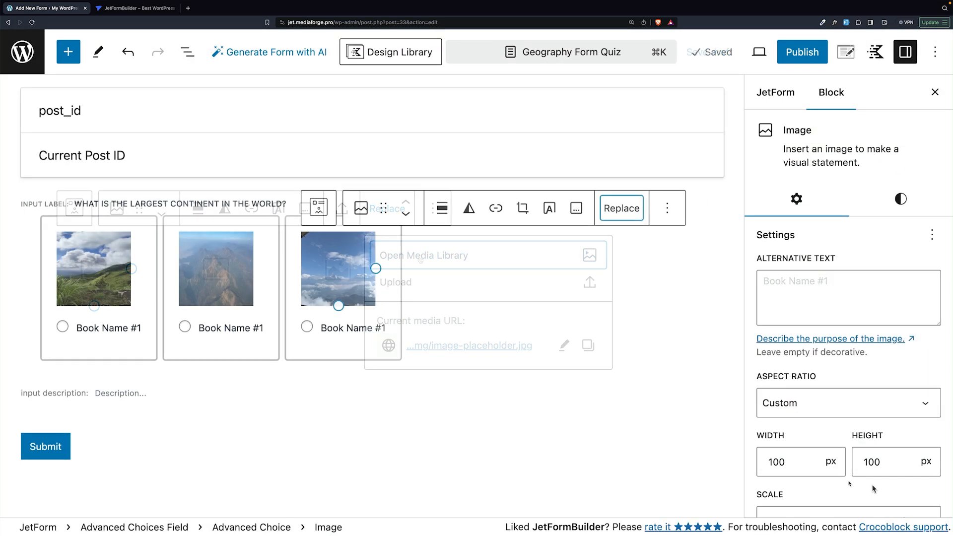
{"action": "left_click", "coordinate": [93, 328]}
{"action": "triple_click", "coordinate": [94, 329]}
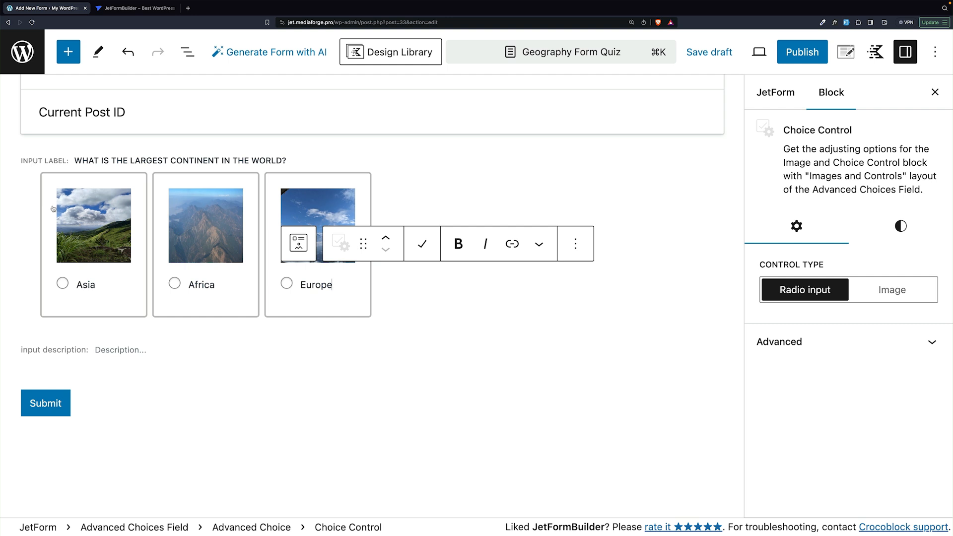
- Set the first choice's value to Asia and its value for calculated fields to 0
{"action": "left_click", "coordinate": [53, 209]}
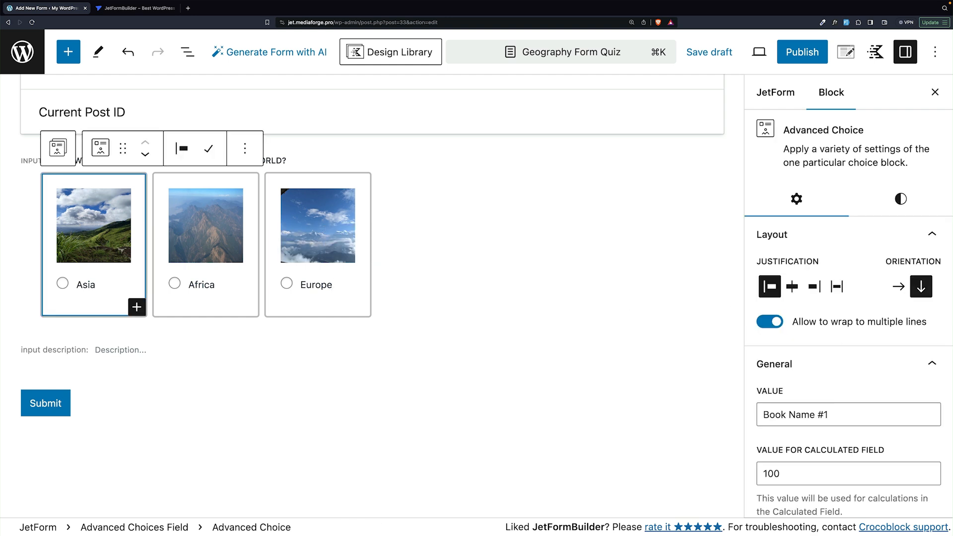
{"action": "scroll", "coordinate": [879, 372], "scroll_direction": "down", "scroll_amount": 2}
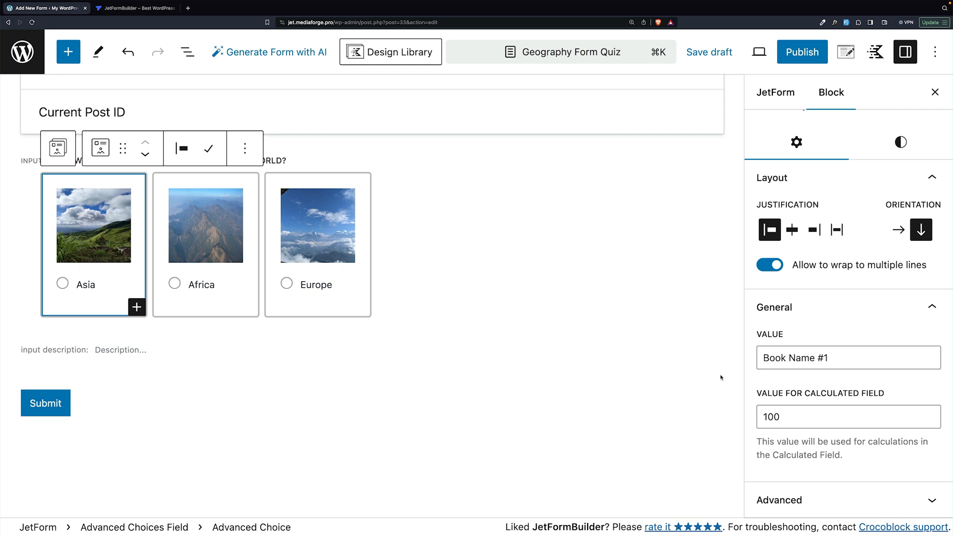
{"action": "triple_click", "coordinate": [795, 357]}
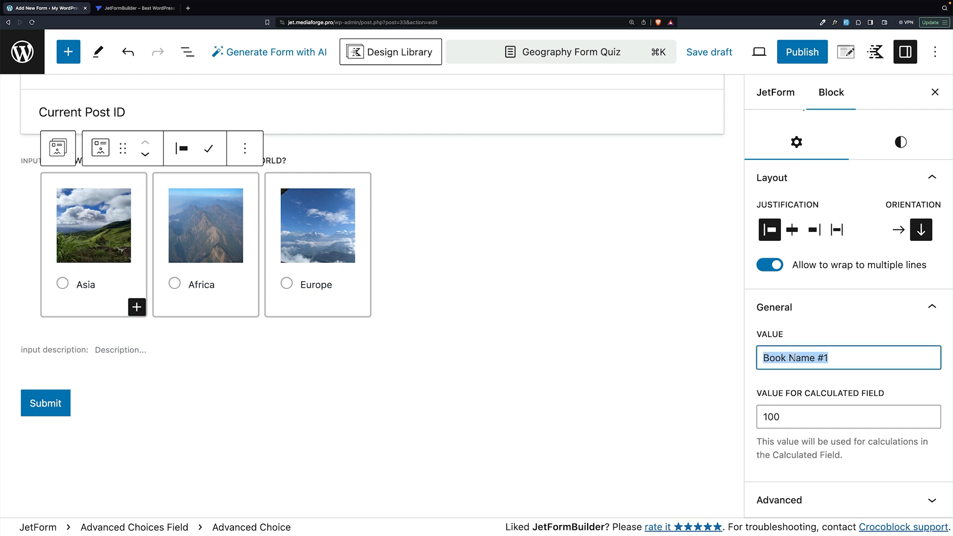
{"action": "type", "text": "Asia"}
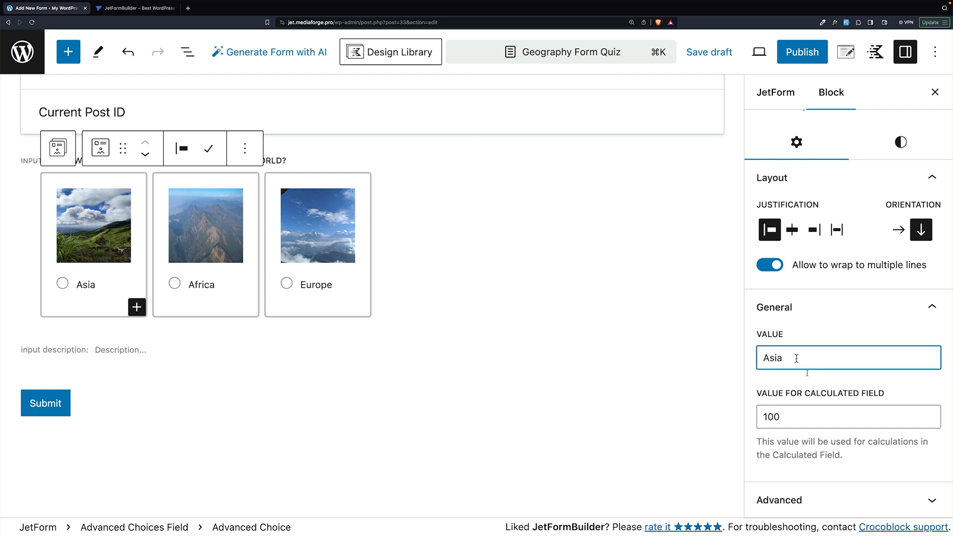
{"action": "triple_click", "coordinate": [807, 420]}
{"action": "type", "text": "0"}
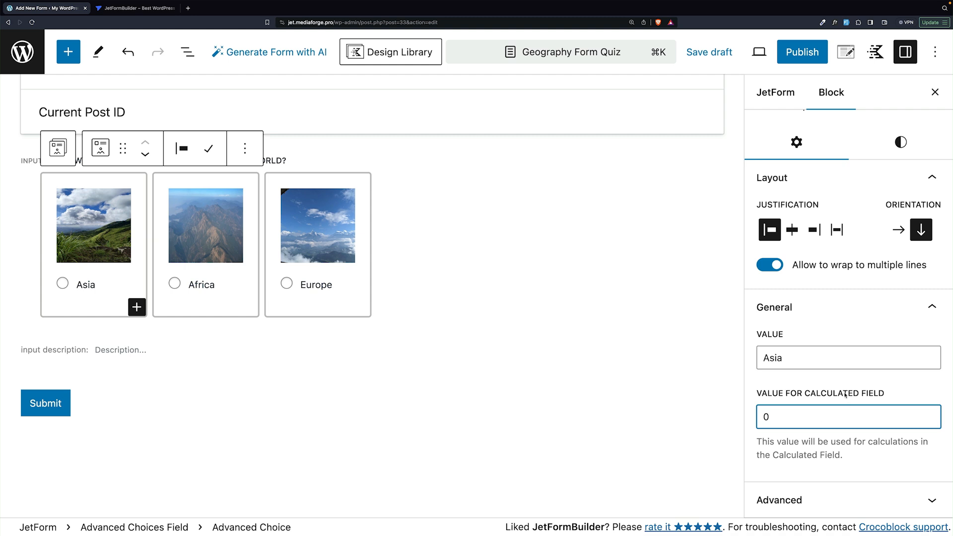
- Set the second choice's value to Africa and its value for calculated fields to 1
{"action": "left_click", "coordinate": [171, 211]}
{"action": "left_click", "coordinate": [801, 407]}
{"action": "key", "text": "super+a"}
{"action": "type", "text": "Africa"}
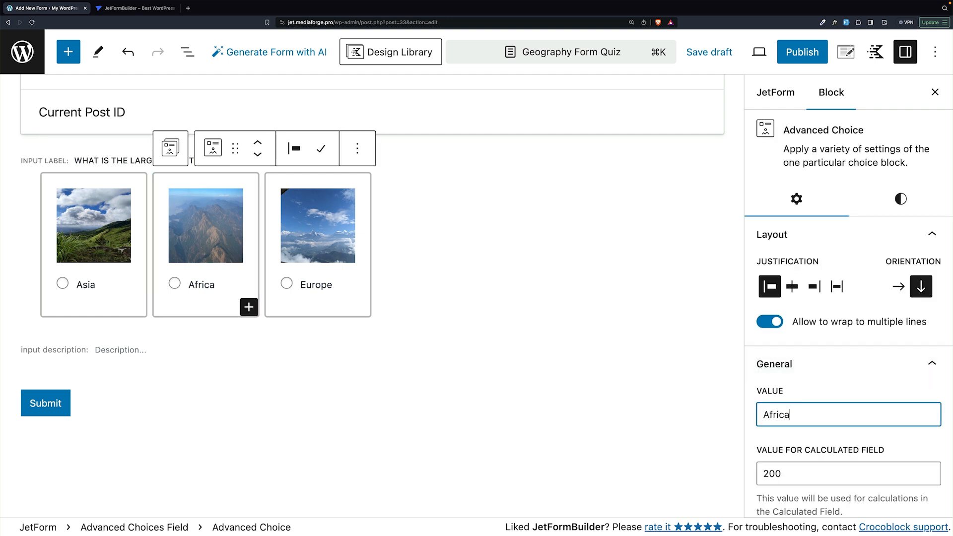
{"action": "key", "text": "Tab"}
{"action": "type", "text": "1"}
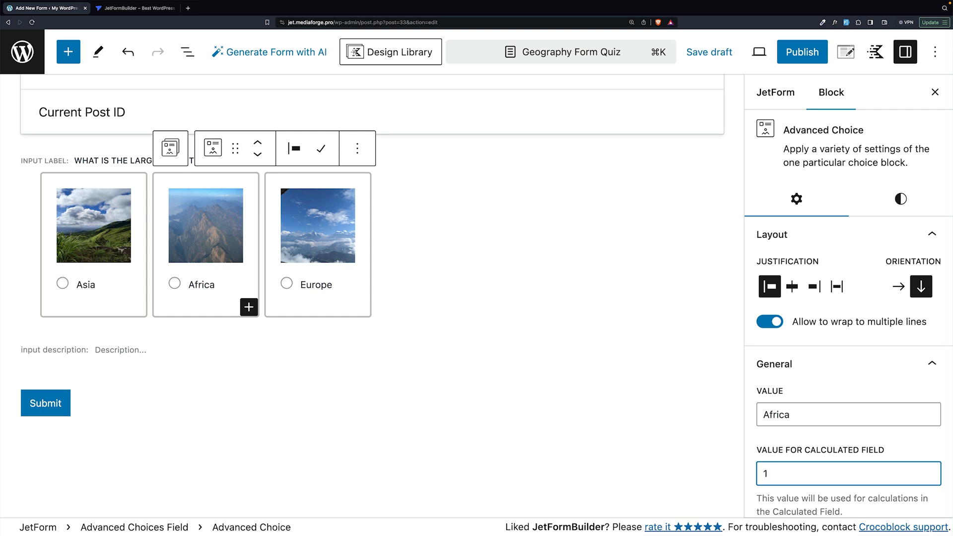
- Set the third choice's value to Europe and its value for calculated fields to 0
{"action": "left_click", "coordinate": [269, 230]}
{"action": "left_click", "coordinate": [842, 409]}
{"action": "key", "text": "shift+Left"}
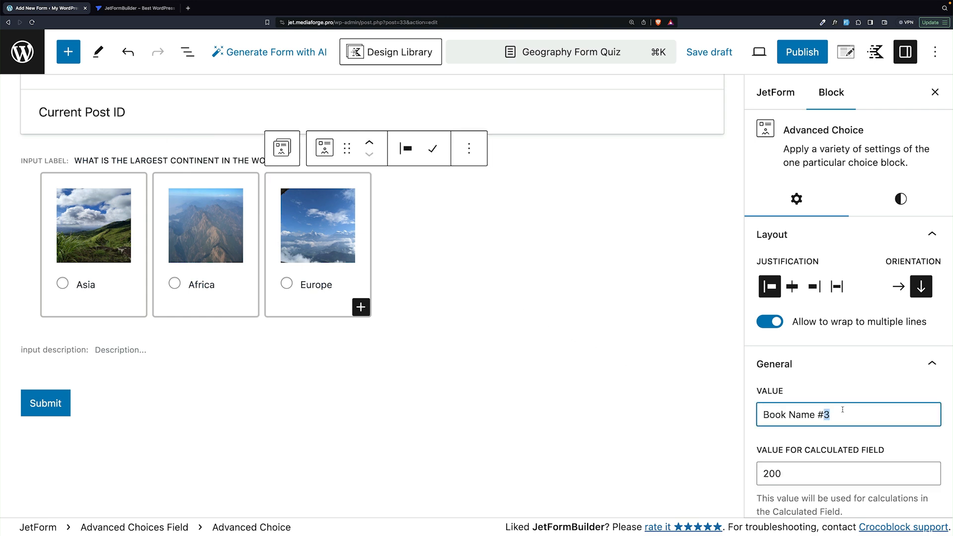
{"action": "key", "text": "super+a"}
{"action": "type", "text": "Europe"}
{"action": "key", "text": "Tab"}
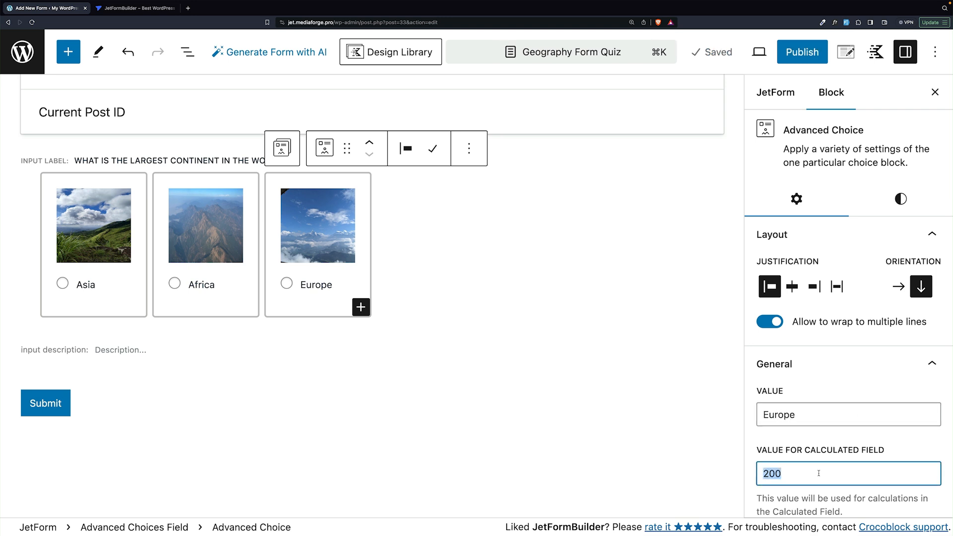
{"action": "type", "text": "0"}
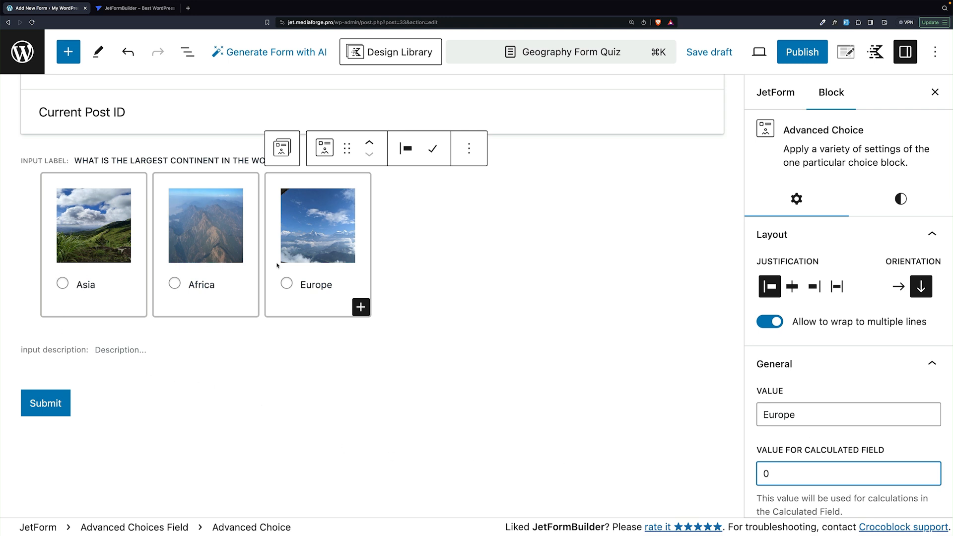
- Enable automatic transition to the next page for the largest continent question when its value changes
{"action": "left_click", "coordinate": [50, 182]}
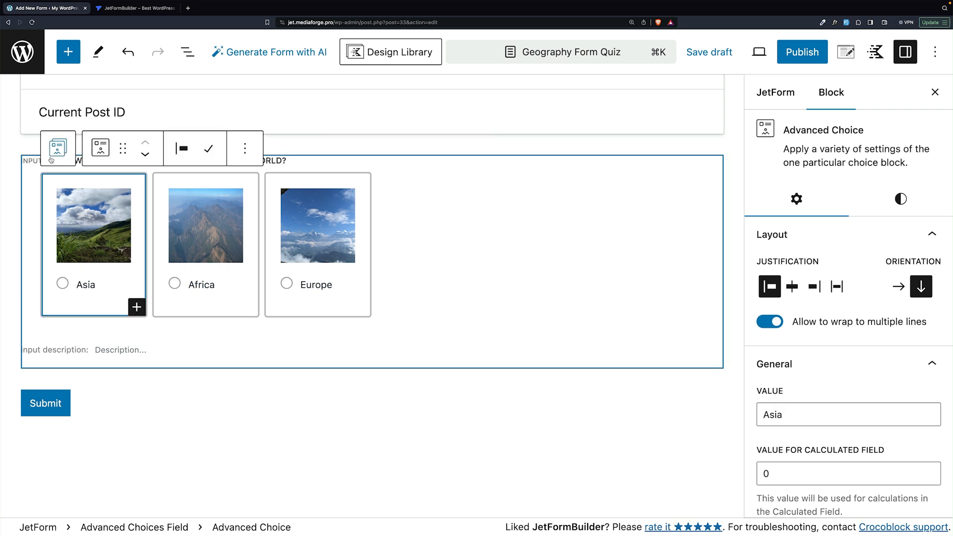
{"action": "left_click", "coordinate": [50, 158]}
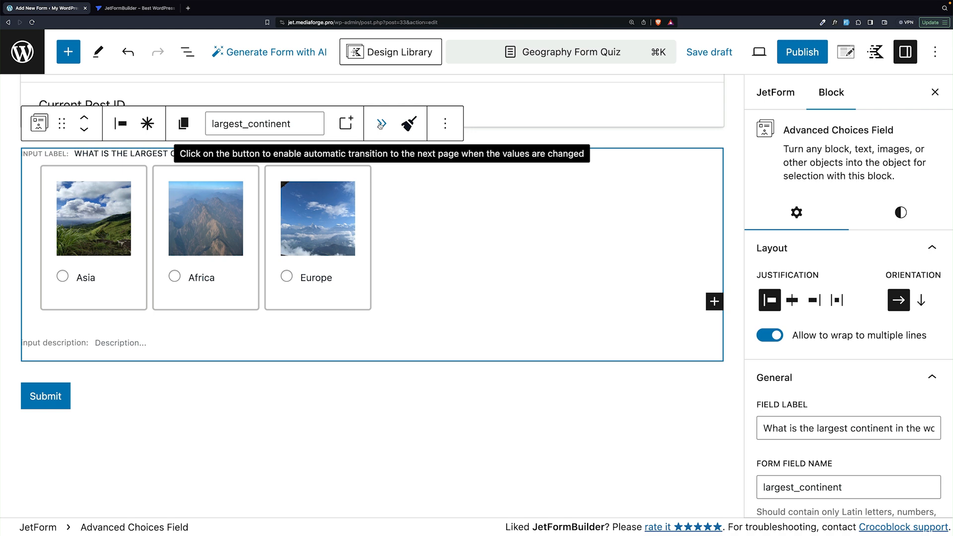
{"action": "left_click", "coordinate": [380, 124]}
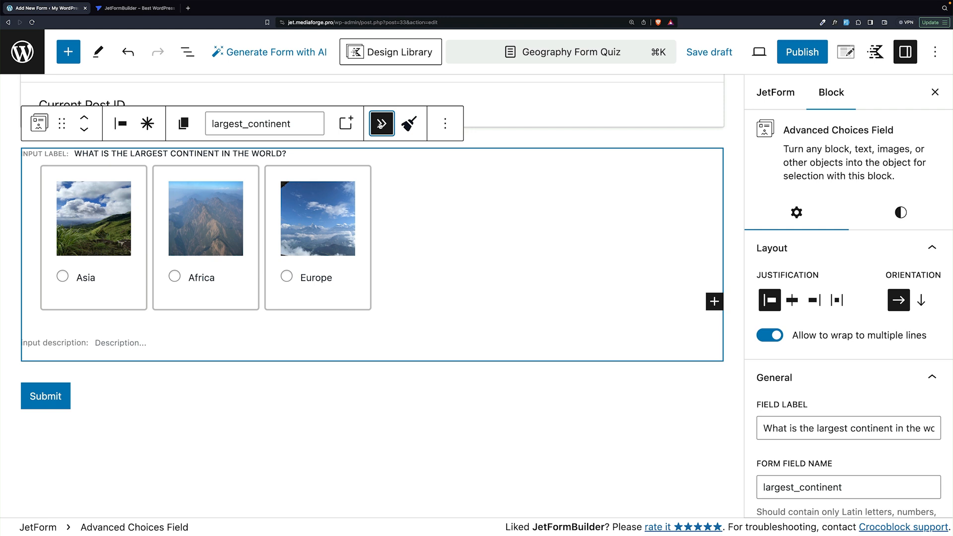
- Insert a Form Page Break between the continent question and the Submit button, and disable its Next button
{"action": "left_click", "coordinate": [375, 371]}
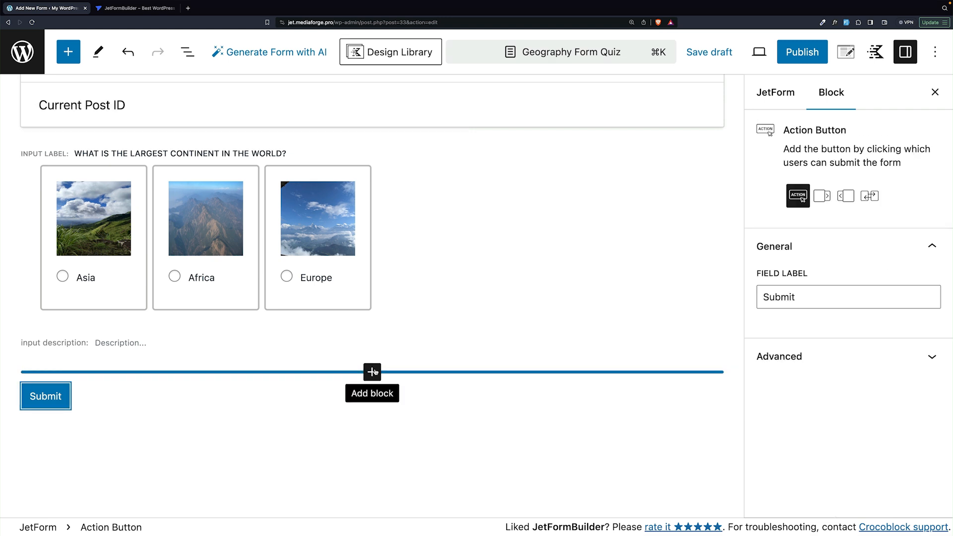
{"action": "left_click", "coordinate": [374, 372]}
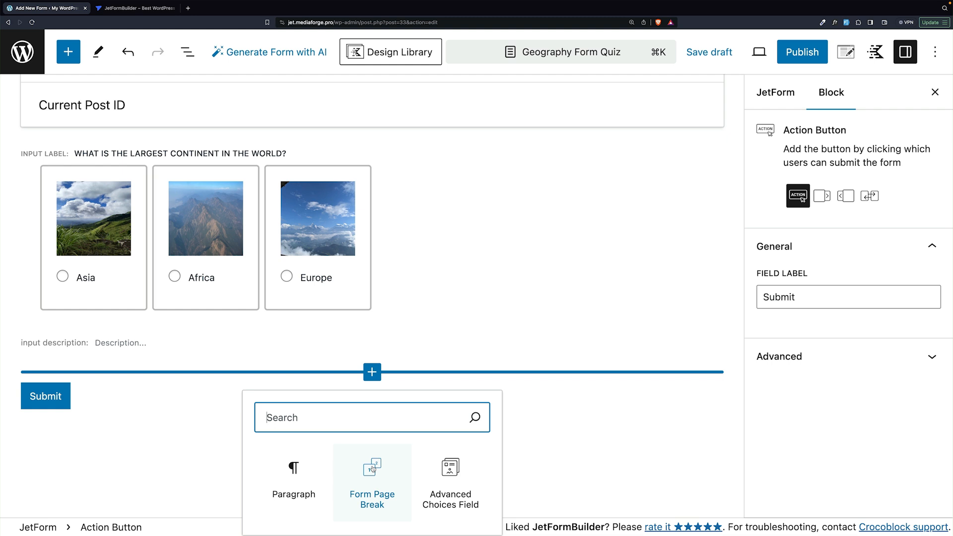
{"action": "left_click", "coordinate": [373, 469]}
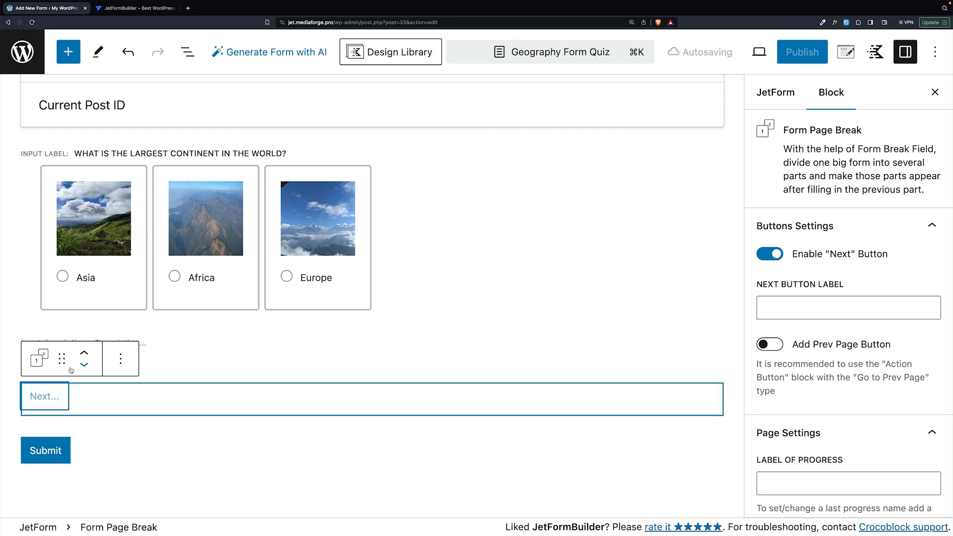
{"action": "left_click", "coordinate": [67, 393]}
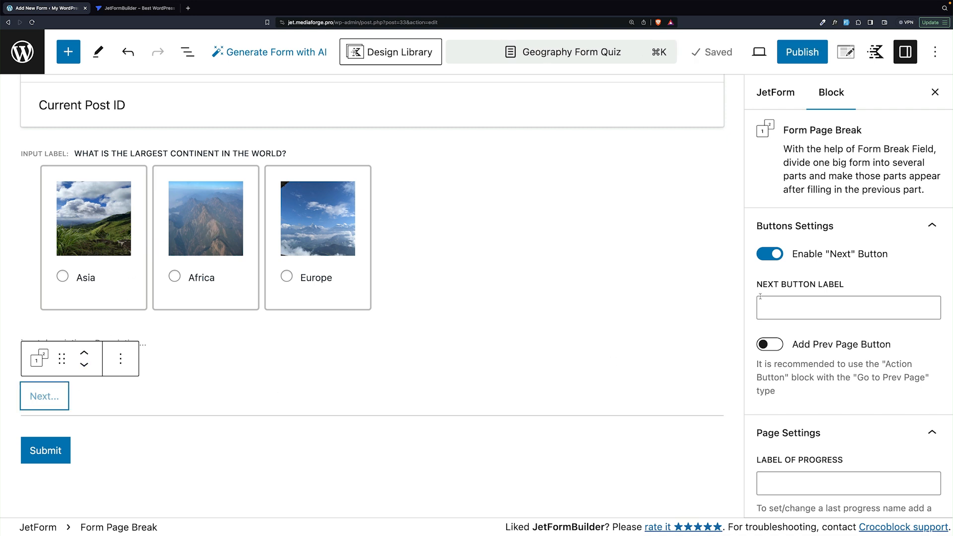
{"action": "left_click", "coordinate": [780, 254]}
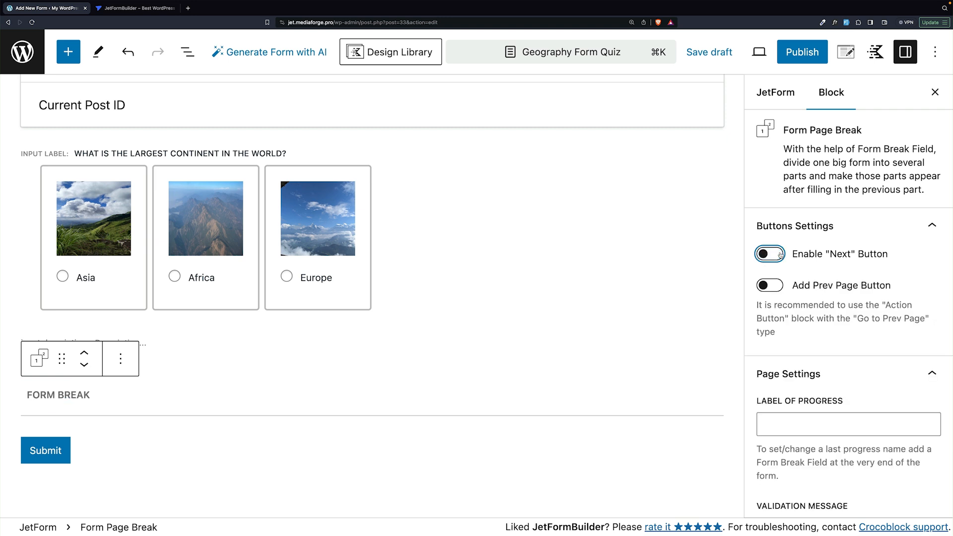
- Set the page break's label of progress to "First Question"
{"action": "left_click", "coordinate": [772, 423]}
{"action": "type", "text": "First"}
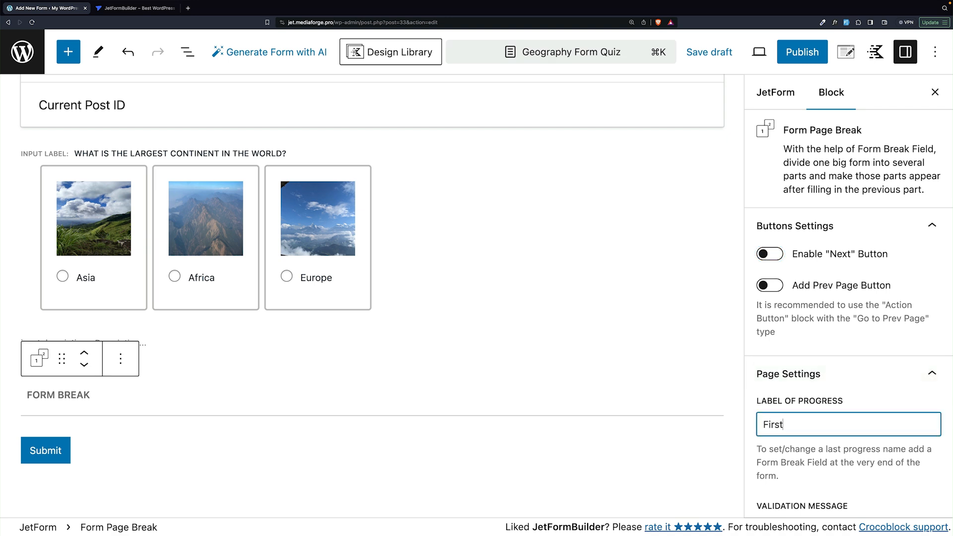
{"action": "type", "text": " Question"}
- Add a Conditional Block between the form break and the Submit button, containing a paragraph that reads "Correct!"
{"action": "left_click", "coordinate": [116, 422]}
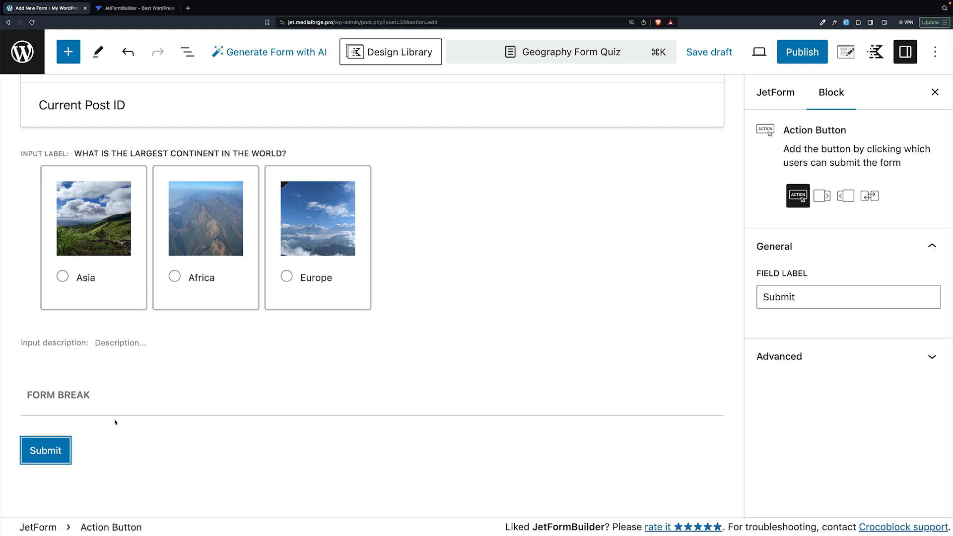
{"action": "left_click", "coordinate": [366, 428]}
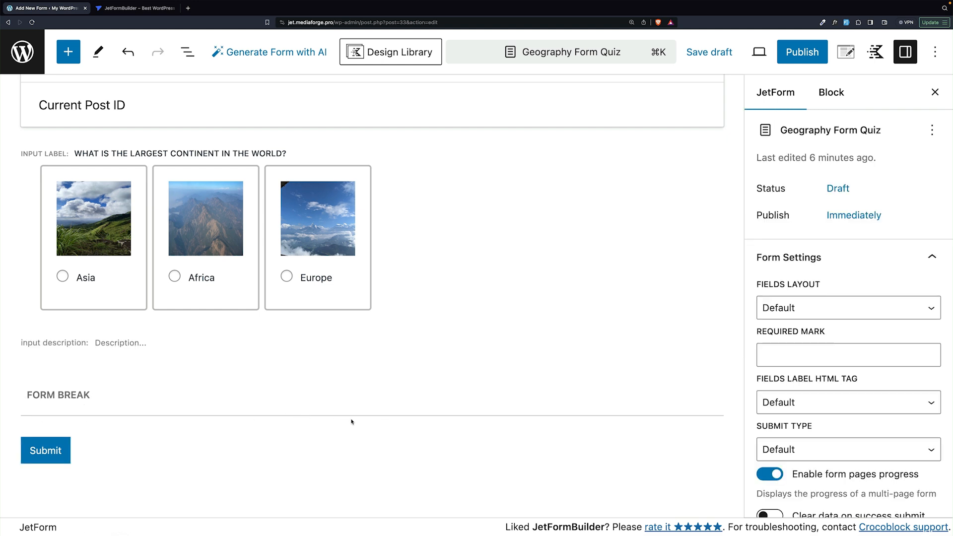
{"action": "left_click", "coordinate": [372, 426]}
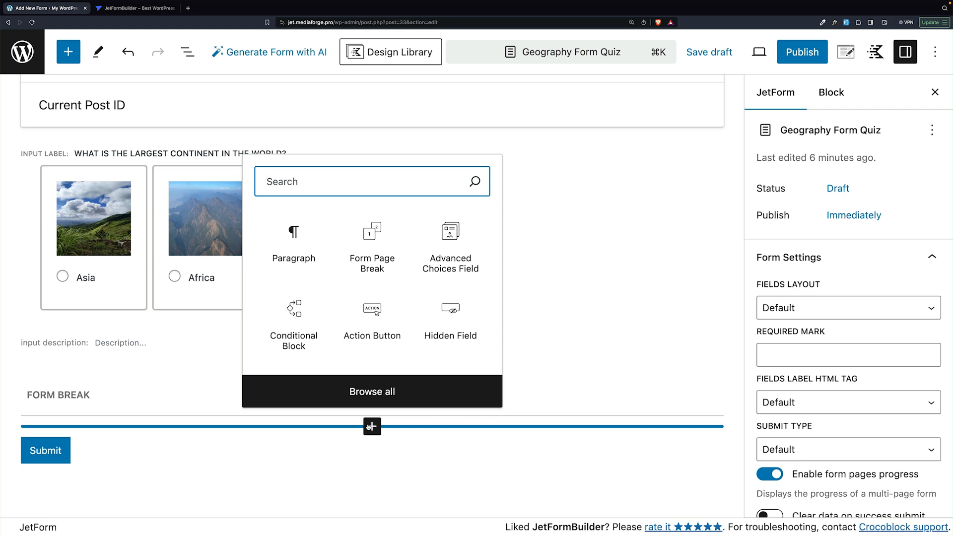
{"action": "left_click", "coordinate": [293, 312]}
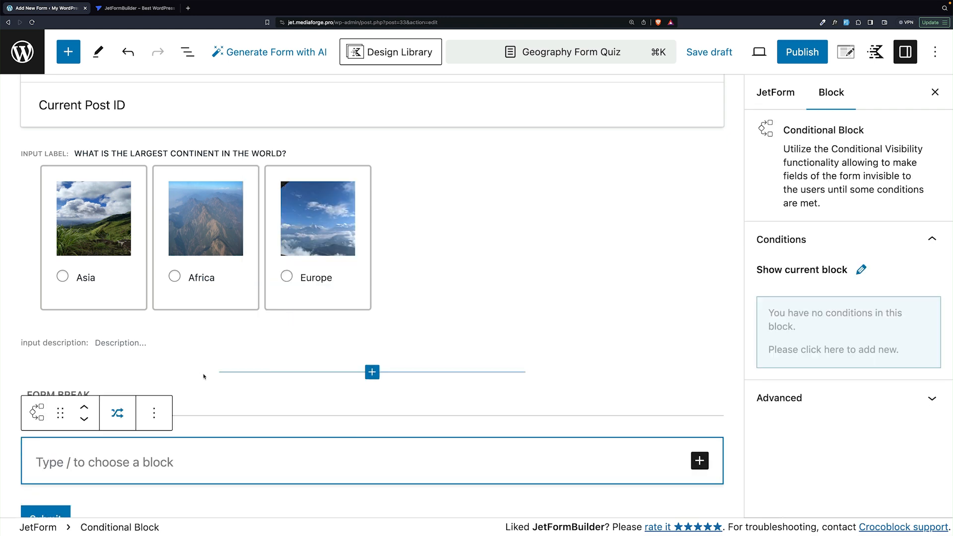
{"action": "left_click", "coordinate": [149, 465]}
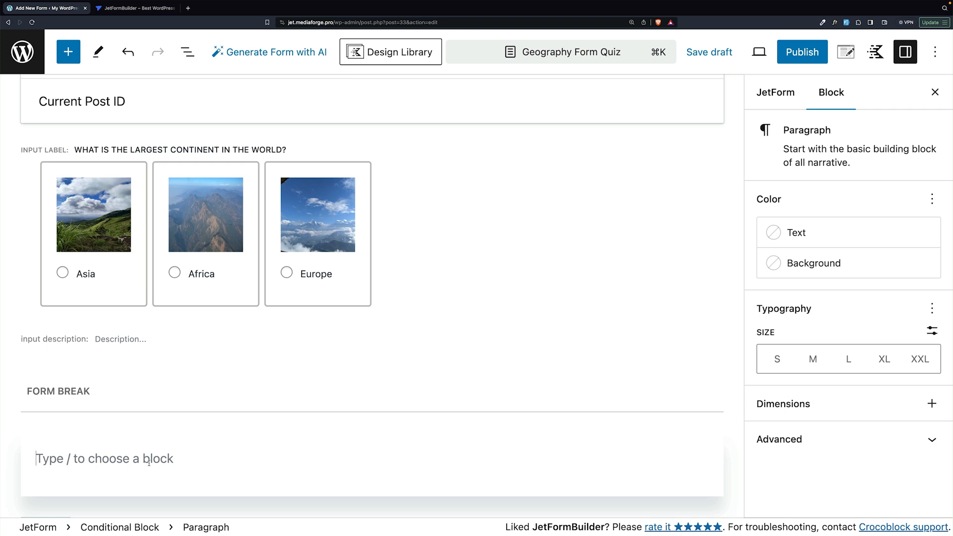
{"action": "type", "text": "Correct!"}
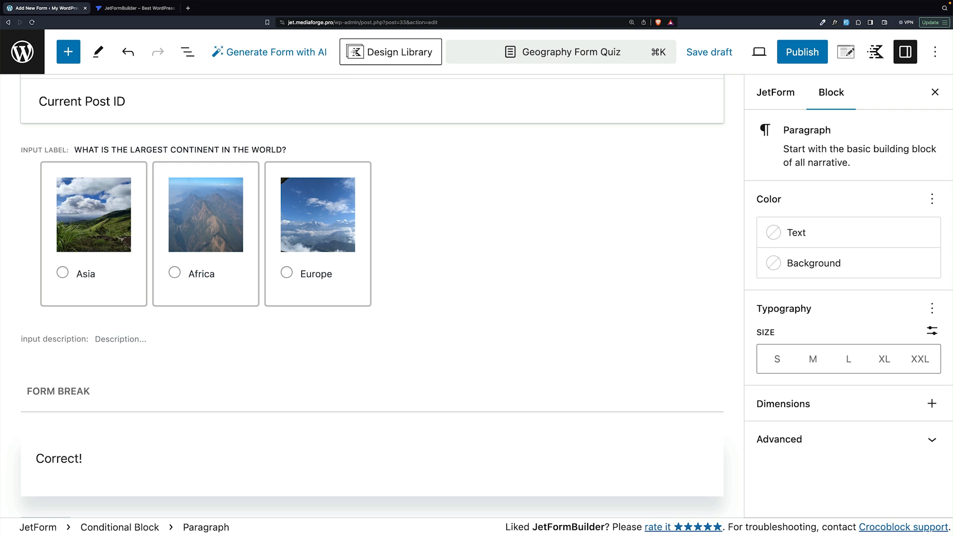
- Set the text colour of the "Correct!" paragraph to green #4DBD42
{"action": "triple_click", "coordinate": [48, 461]}
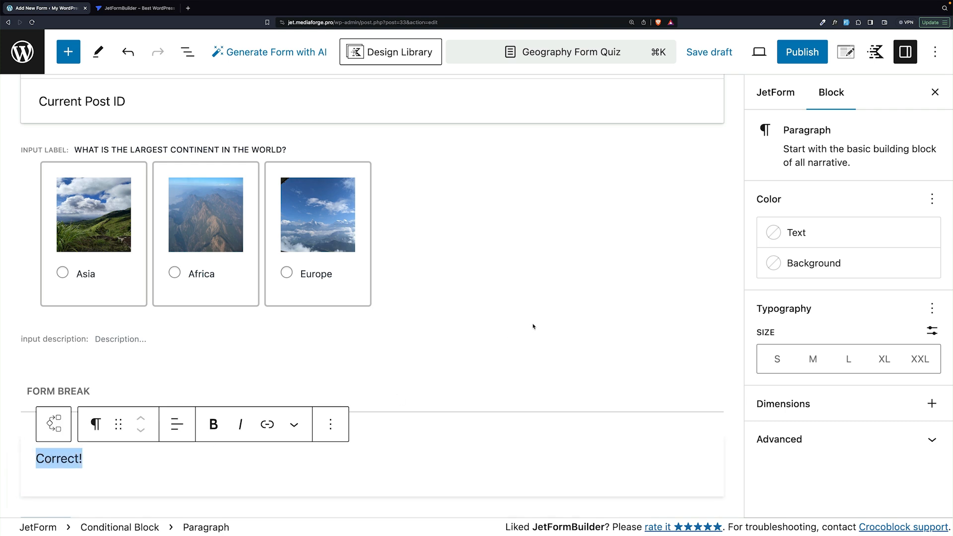
{"action": "left_click", "coordinate": [794, 232]}
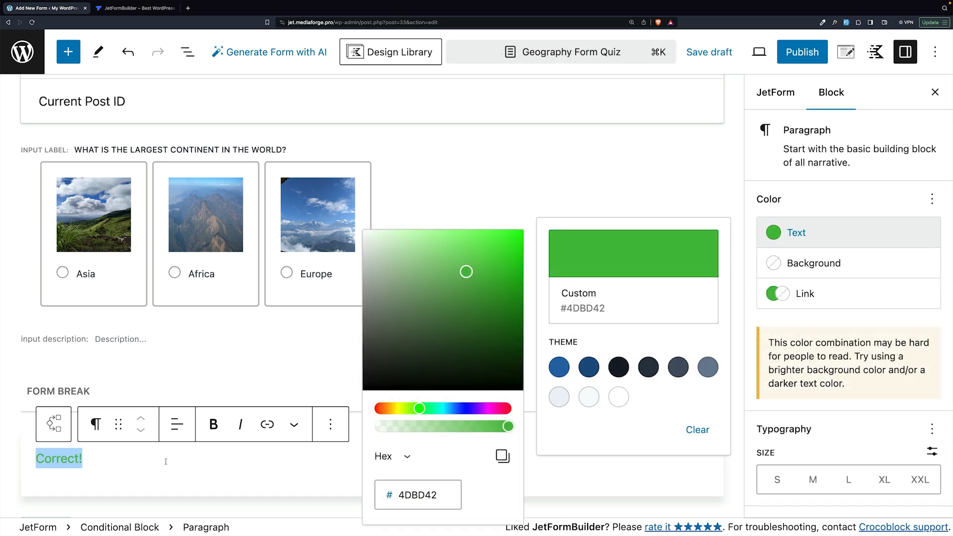
{"action": "left_click", "coordinate": [153, 461]}
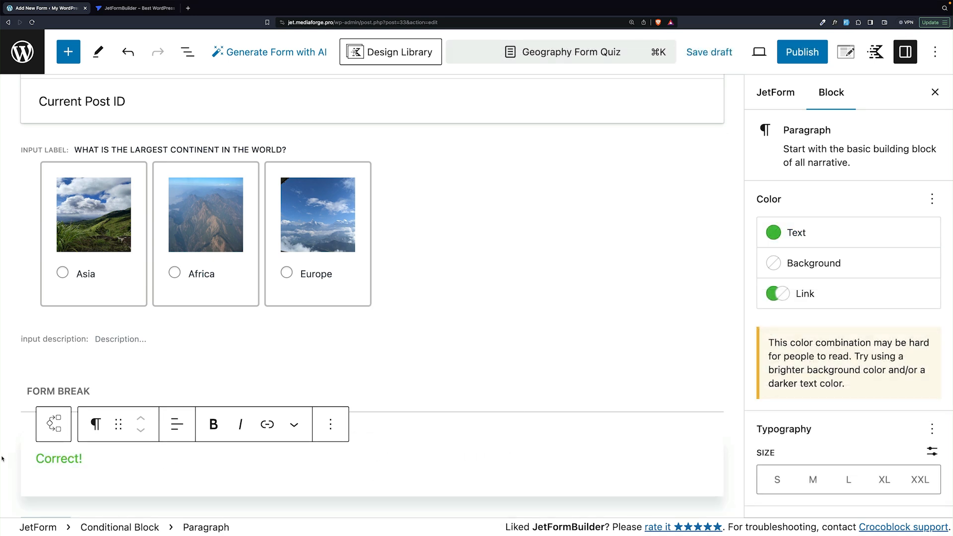
- Set the conditional logic of the "Correct!" block to Show if and add a condition
{"action": "left_click", "coordinate": [54, 419]}
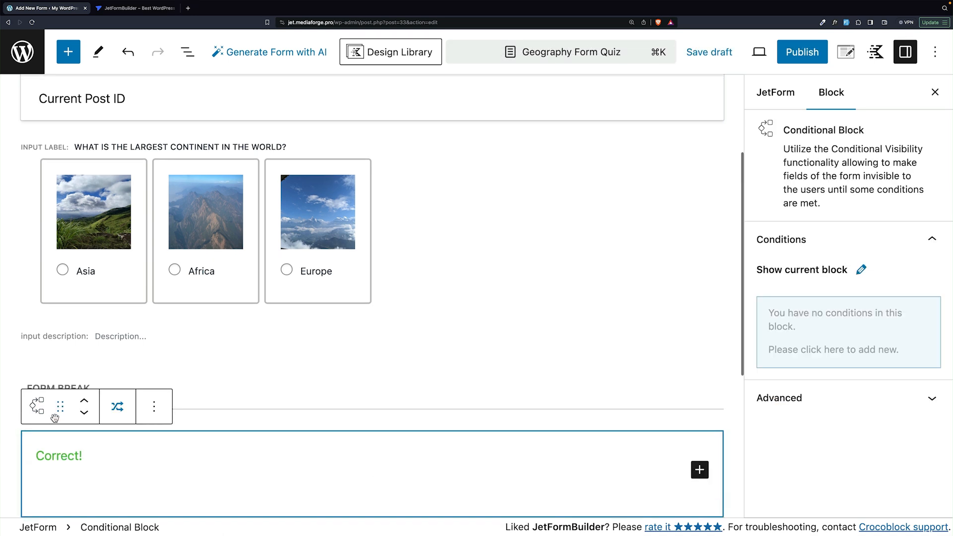
{"action": "left_click", "coordinate": [117, 411]}
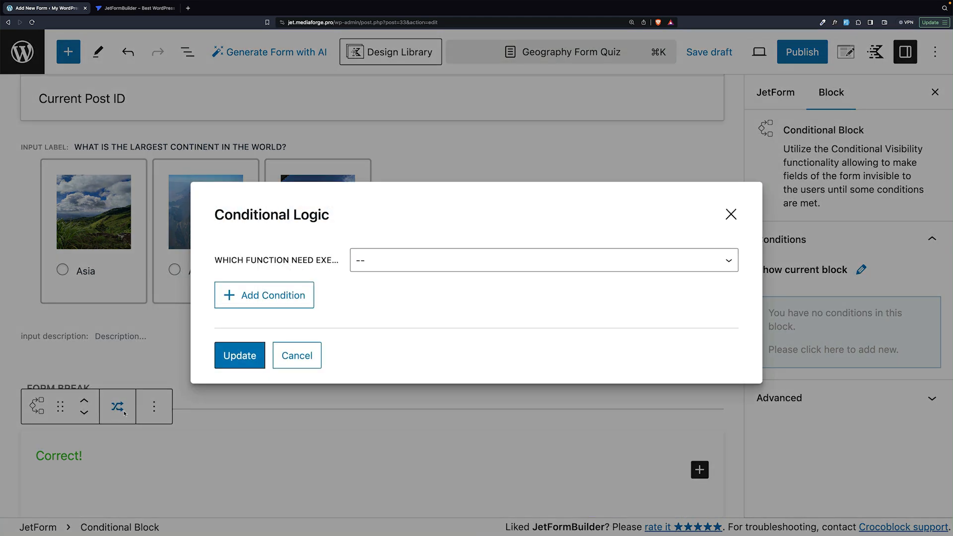
{"action": "left_click", "coordinate": [506, 259]}
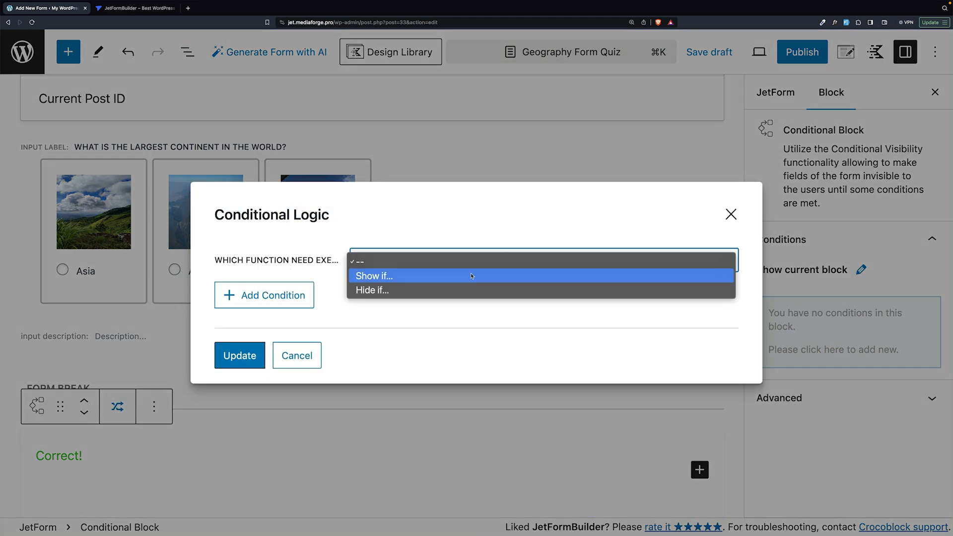
{"action": "left_click", "coordinate": [487, 276]}
{"action": "left_click", "coordinate": [284, 313]}
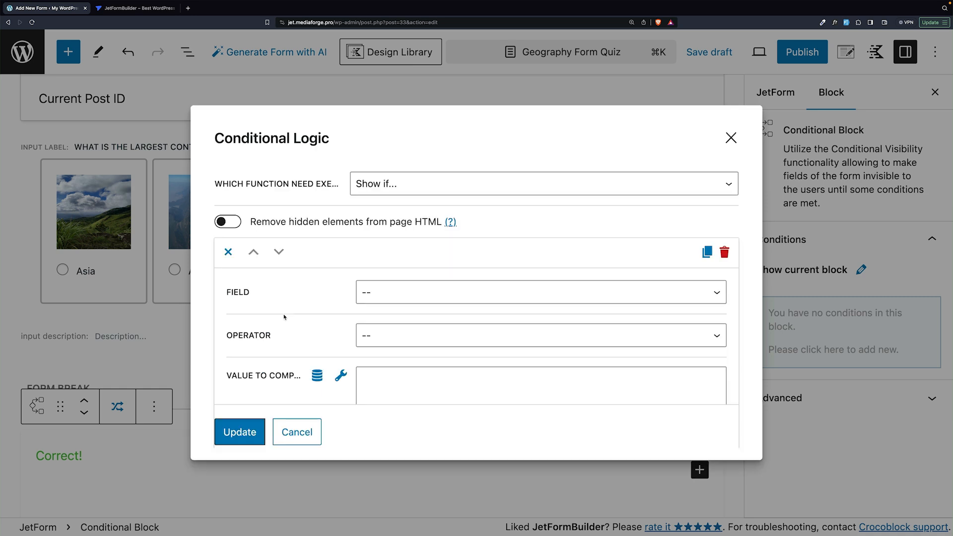
- Define the condition as the field "What is the largest continent in the world?" Equal Africa, and update the block's logic
{"action": "left_click", "coordinate": [427, 301]}
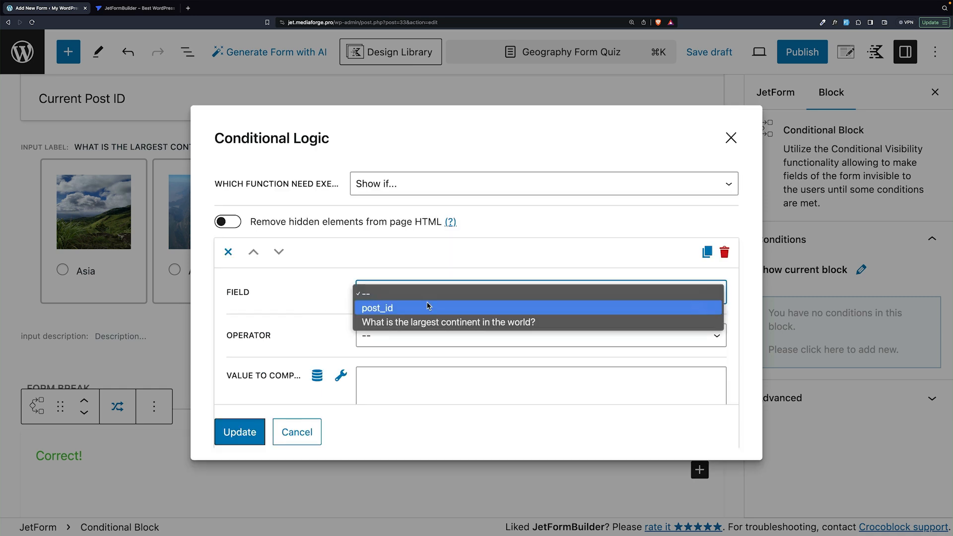
{"action": "left_click", "coordinate": [469, 324]}
{"action": "left_click", "coordinate": [453, 335]}
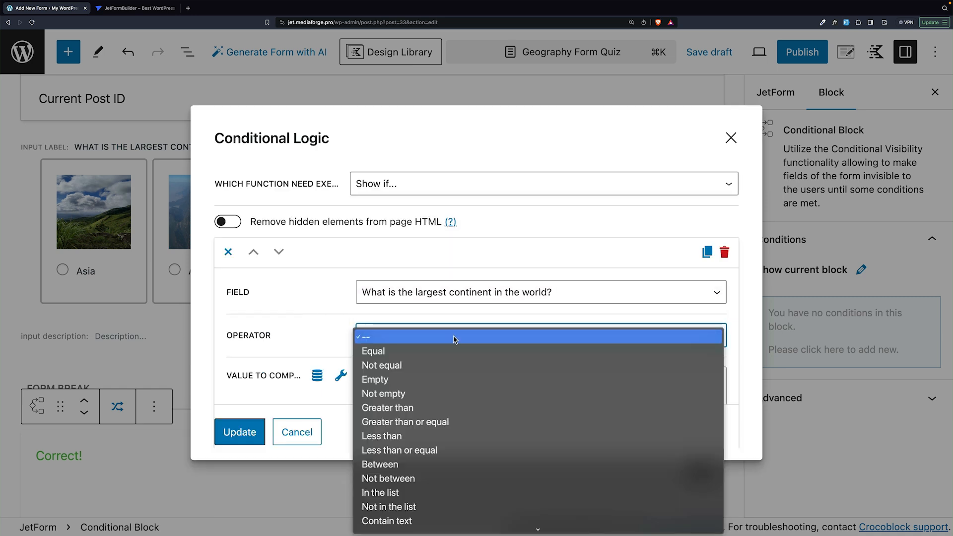
{"action": "left_click", "coordinate": [428, 352]}
{"action": "left_click", "coordinate": [412, 382]}
{"action": "type", "text": "Afria"}
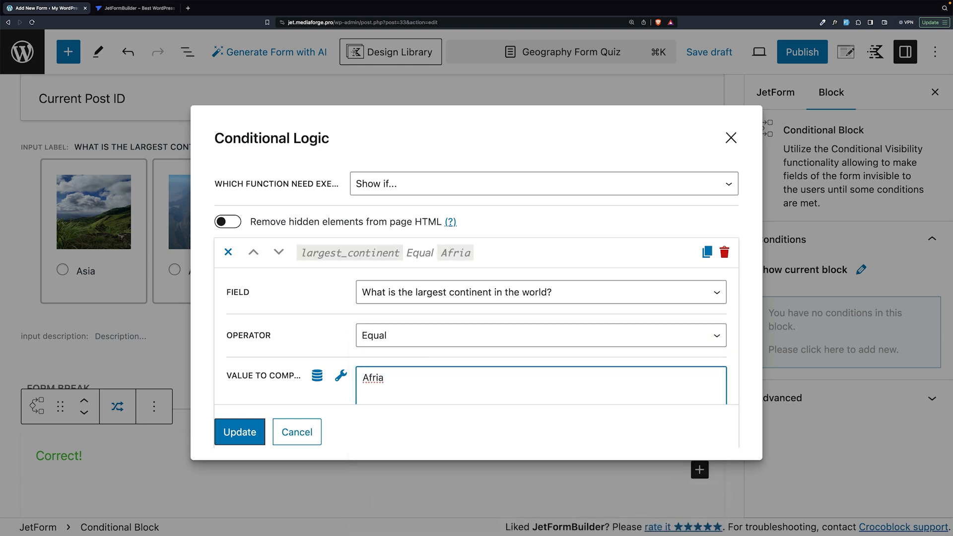
{"action": "type", "text": "c"}
{"action": "scroll", "coordinate": [415, 361], "scroll_direction": "down", "scroll_amount": 3}
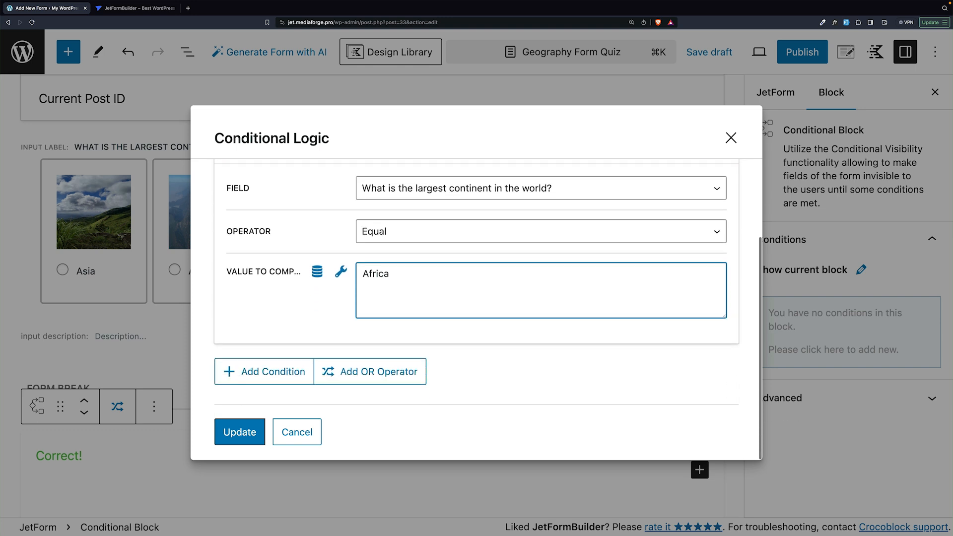
{"action": "left_click", "coordinate": [237, 440]}
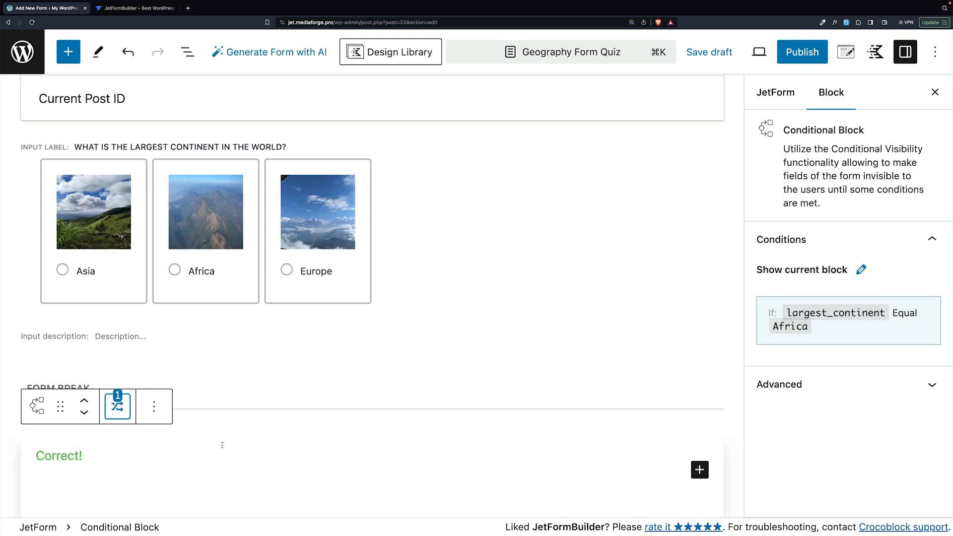
- Add a second Conditional Block below the "Correct!" block, containing a paragraph that reads "Incorrect!"
{"action": "scroll", "coordinate": [214, 452], "scroll_direction": "down", "scroll_amount": 5}
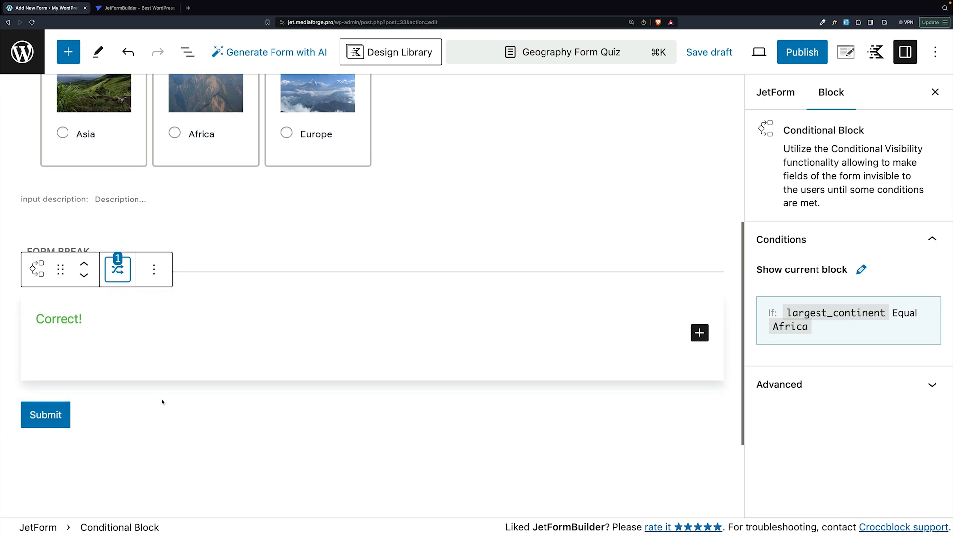
{"action": "left_click", "coordinate": [175, 408]}
{"action": "left_click", "coordinate": [106, 388]}
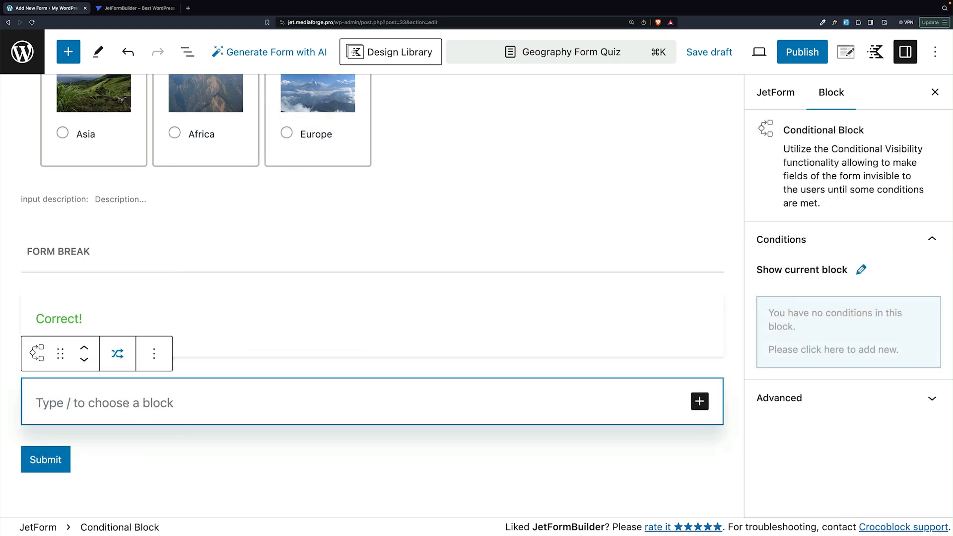
{"action": "left_click", "coordinate": [127, 404]}
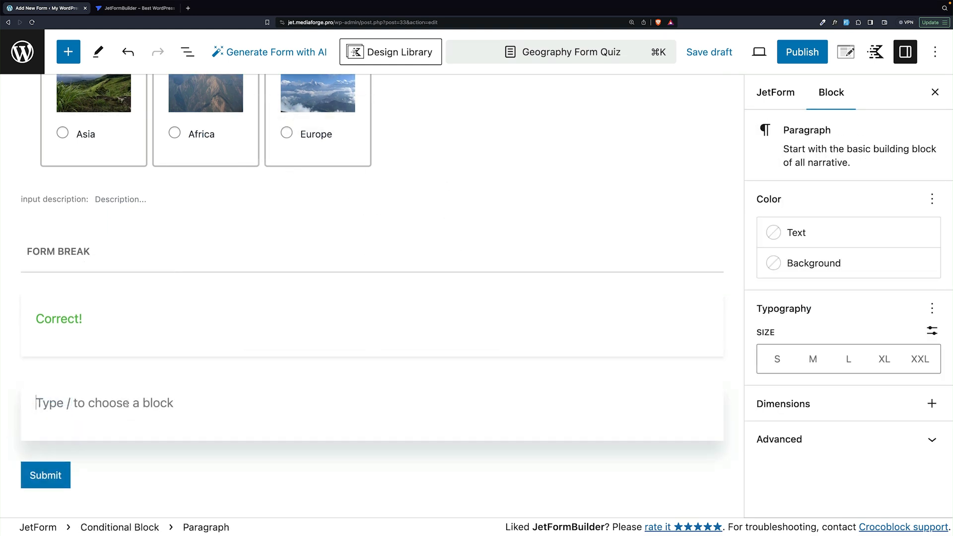
{"action": "type", "text": "Incorrect!"}
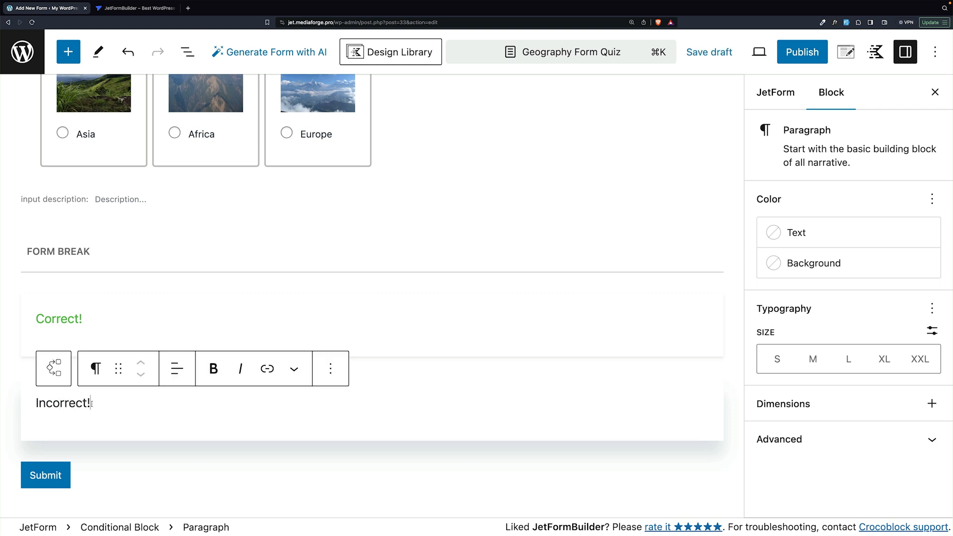
- Set the text colour of the "Incorrect!" paragraph to red
{"action": "left_click_drag", "start_coordinate": [93, 403], "coordinate": [36, 404]}
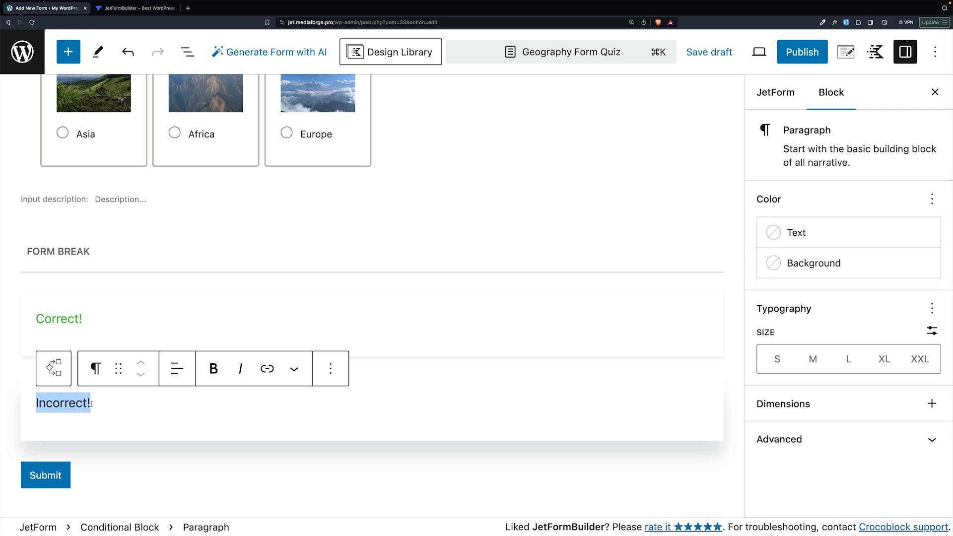
{"action": "left_click", "coordinate": [843, 229]}
{"action": "left_click", "coordinate": [696, 291]}
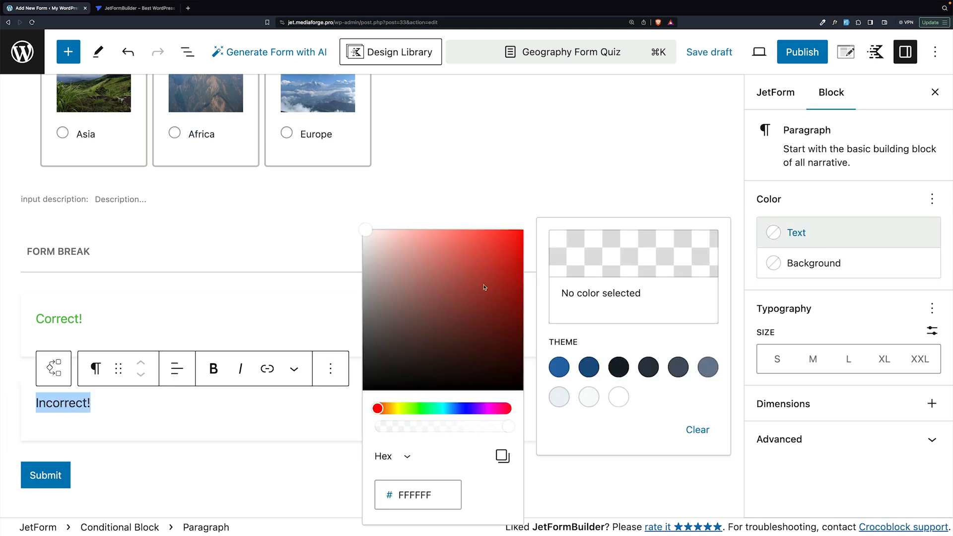
{"action": "left_click", "coordinate": [459, 255]}
{"action": "left_click", "coordinate": [724, 196]}
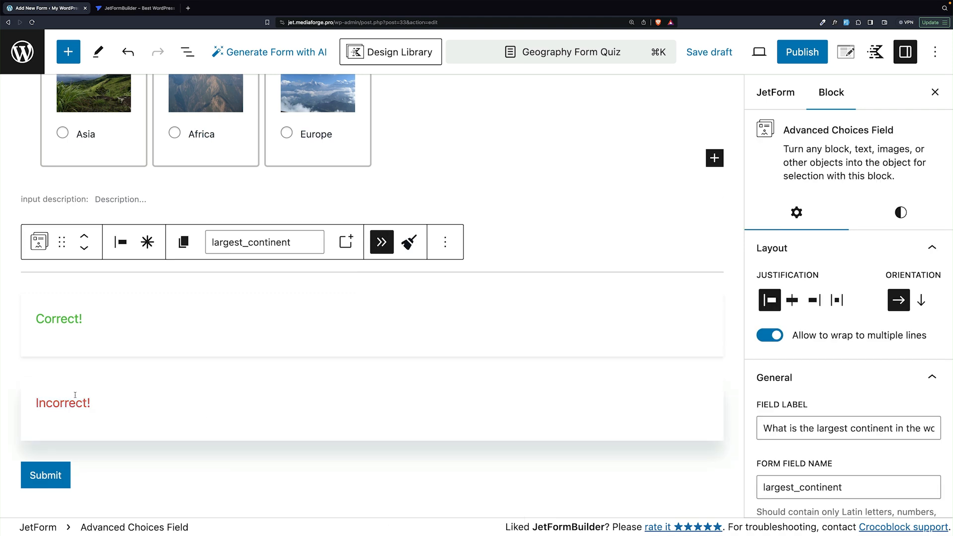
- Show the "Incorrect!" Conditional Block only if "What is the largest continent in the world?" is Not equal to Africa, and update the logic
{"action": "left_click", "coordinate": [58, 403]}
{"action": "left_click", "coordinate": [58, 378]}
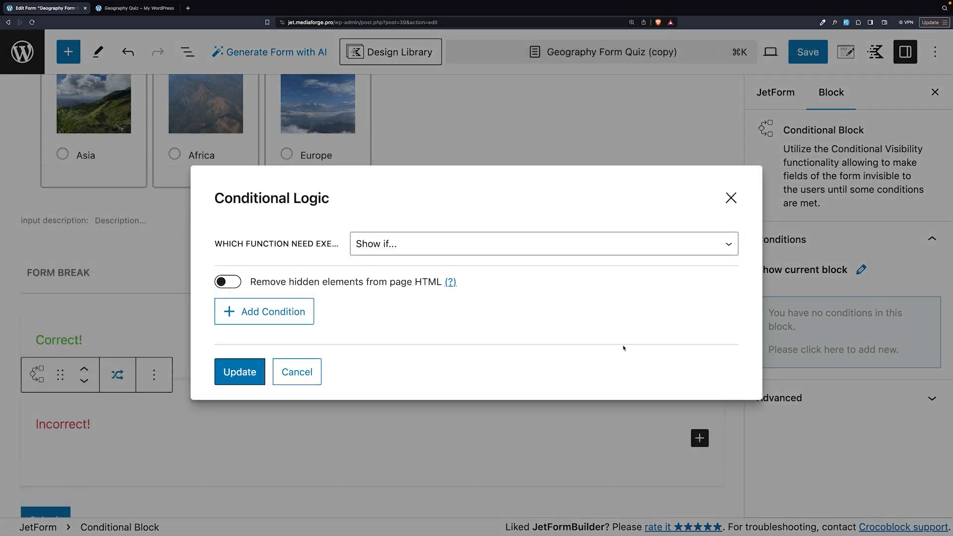
{"action": "left_click", "coordinate": [309, 318]}
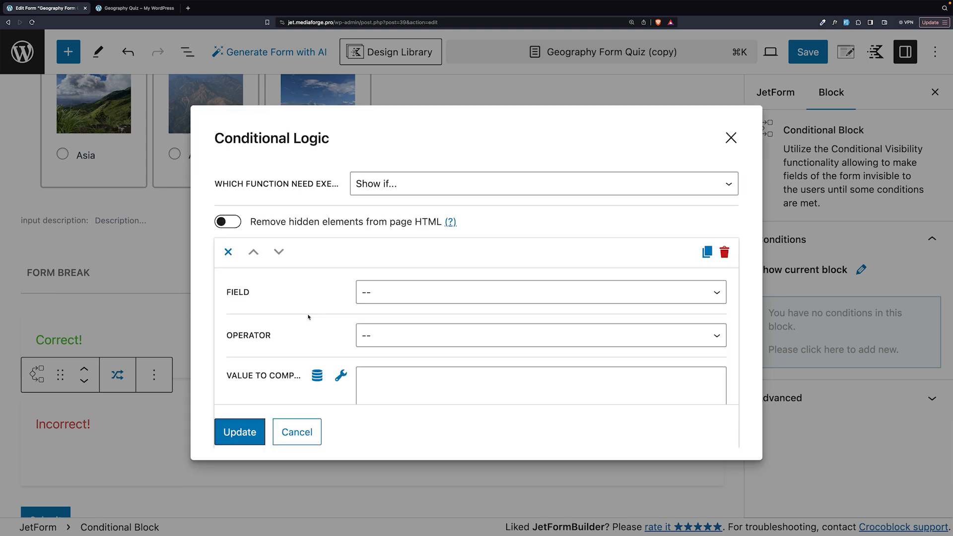
{"action": "left_click", "coordinate": [406, 295]}
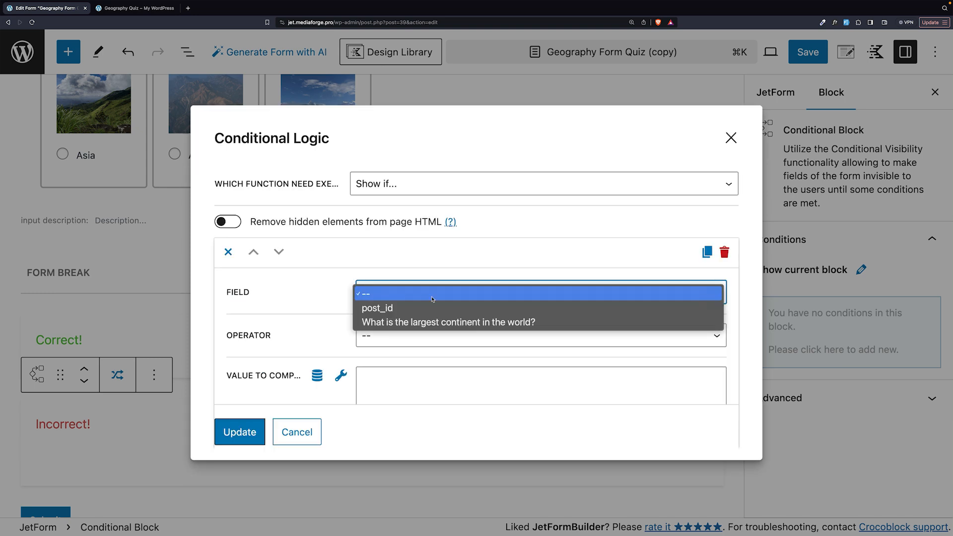
{"action": "left_click", "coordinate": [448, 322]}
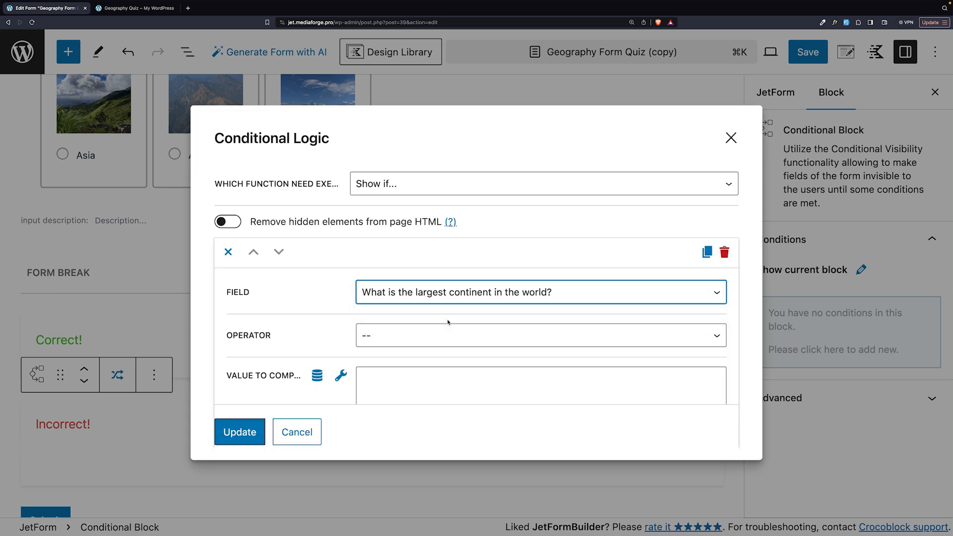
{"action": "left_click", "coordinate": [447, 335]}
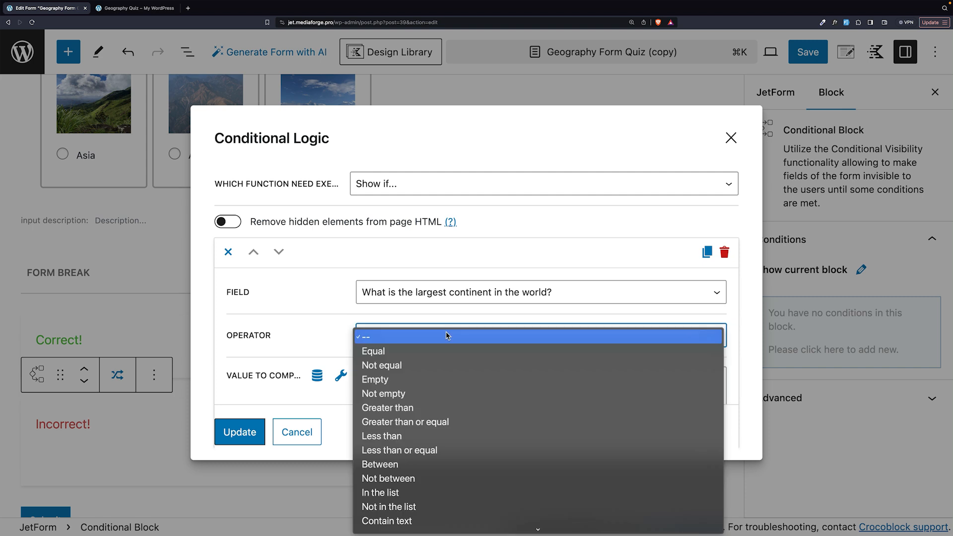
{"action": "left_click", "coordinate": [431, 364]}
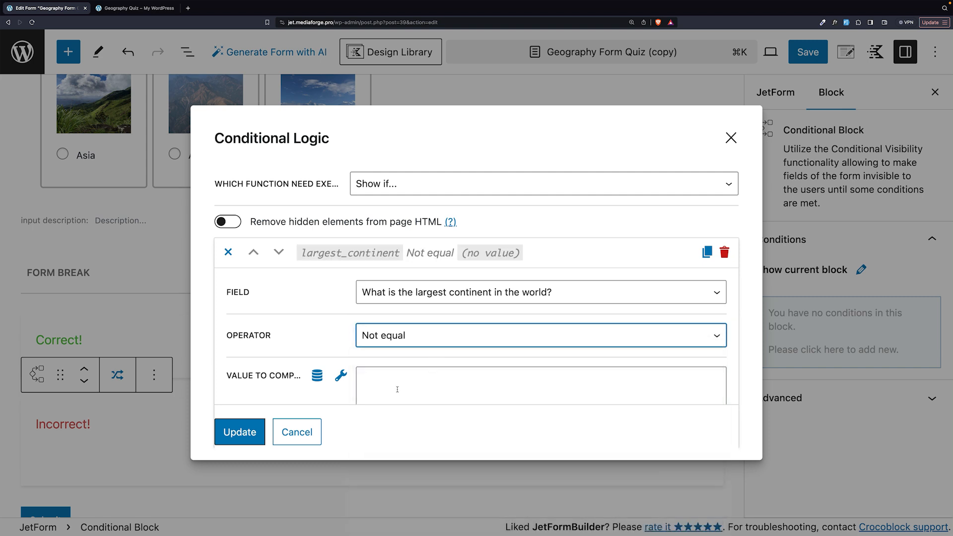
{"action": "scroll", "coordinate": [397, 389], "scroll_direction": "down", "scroll_amount": 3}
{"action": "left_click", "coordinate": [378, 299]}
{"action": "type", "text": "Africa"}
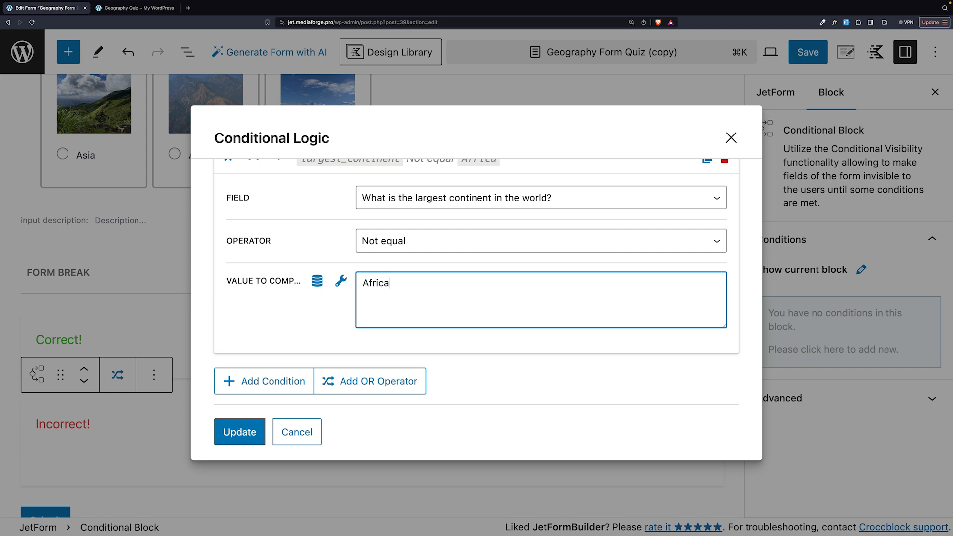
{"action": "left_click", "coordinate": [240, 432]}
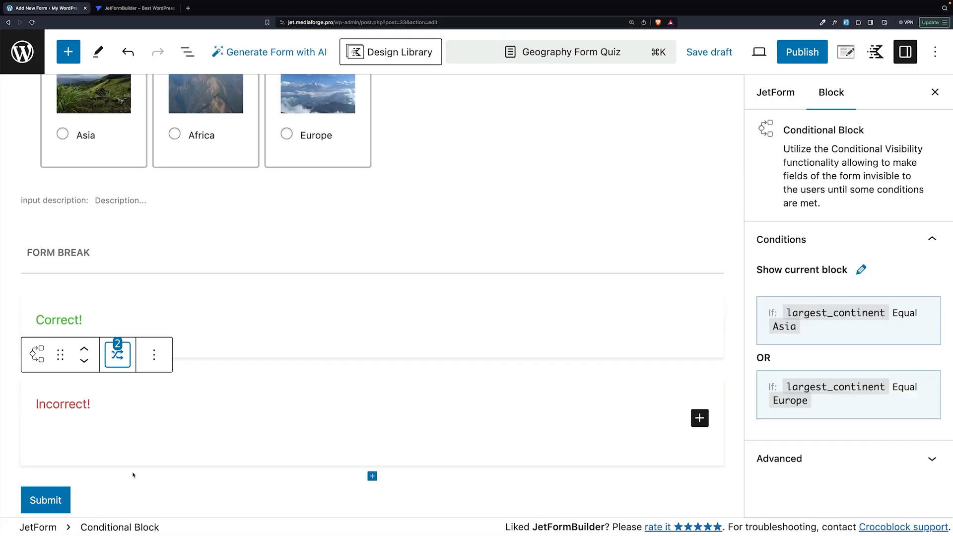
- Insert a Form Page Break between the "Incorrect!" block and the Submit button, with the next-page button labelled "Second Question"
{"action": "left_click", "coordinate": [134, 476]}
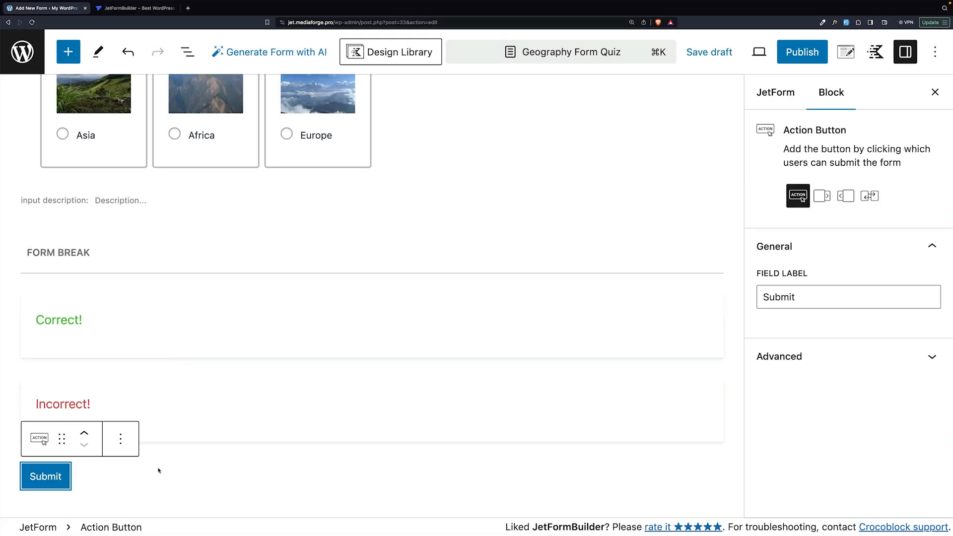
{"action": "left_click", "coordinate": [247, 450]}
{"action": "left_click", "coordinate": [268, 476]}
{"action": "left_click", "coordinate": [334, 451]}
{"action": "left_click", "coordinate": [371, 452]}
{"action": "left_click", "coordinate": [445, 274]}
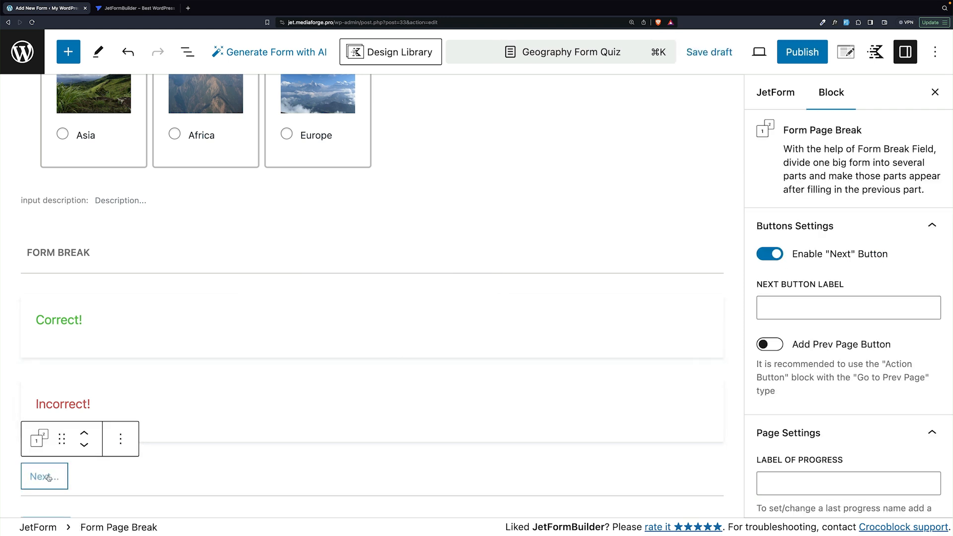
{"action": "type", "text": "Second Question"}
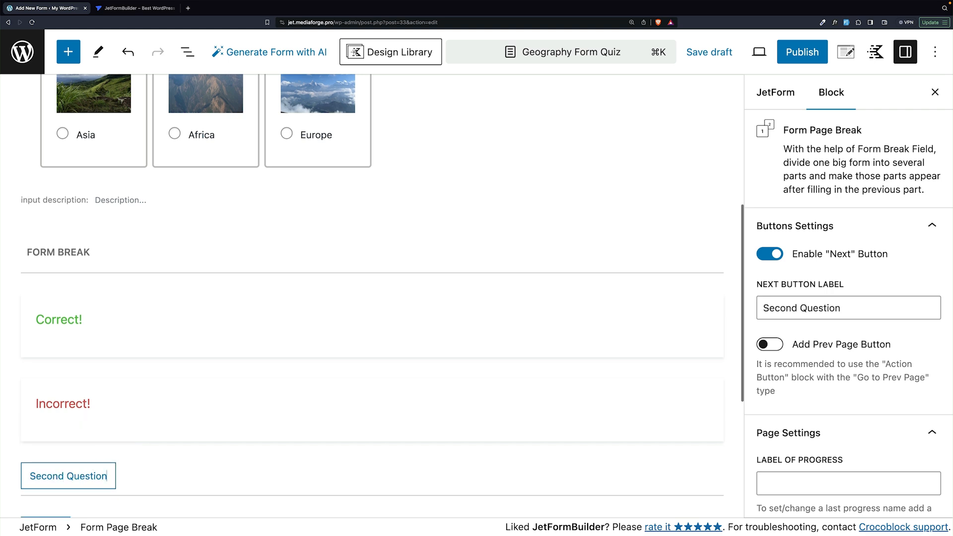
- Set the new page break's progress label to "First Answer" and publish the form
{"action": "scroll", "coordinate": [505, 428], "scroll_direction": "down", "scroll_amount": 3}
{"action": "left_click", "coordinate": [784, 483]}
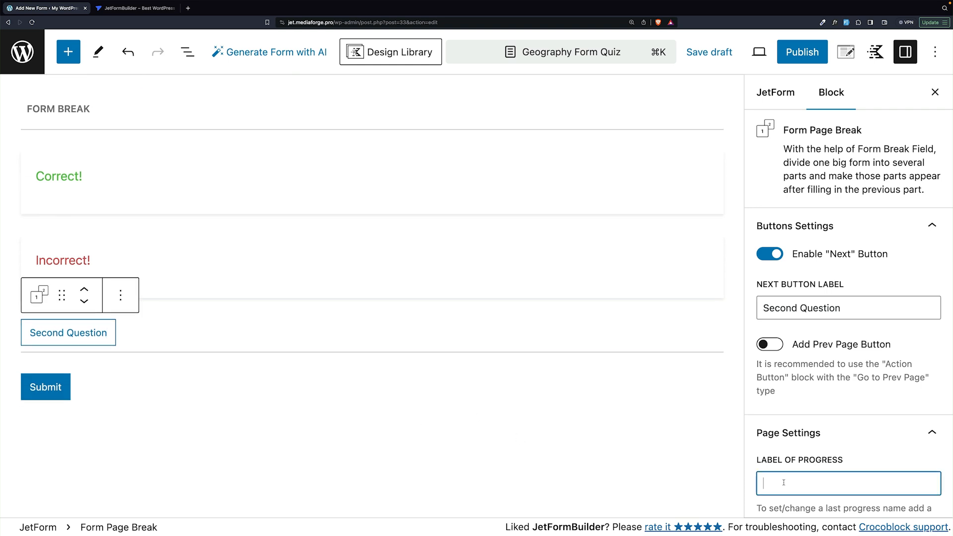
{"action": "type", "text": "First Answer"}
{"action": "left_click", "coordinate": [796, 55]}
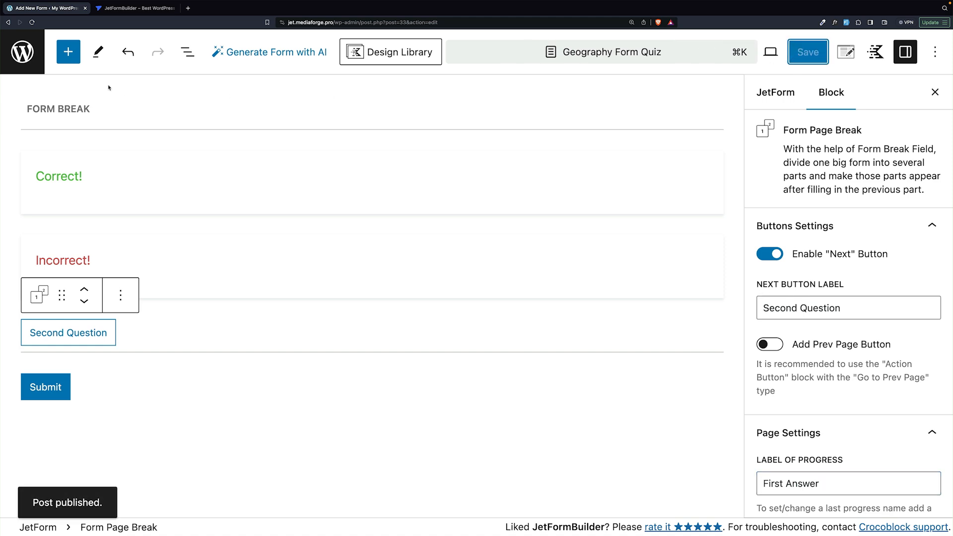
- Open the Geography Quiz page for editing in a new tab and insert a JetForm block that shows Geography Form Quiz
{"action": "middle_click", "coordinate": [27, 55]}
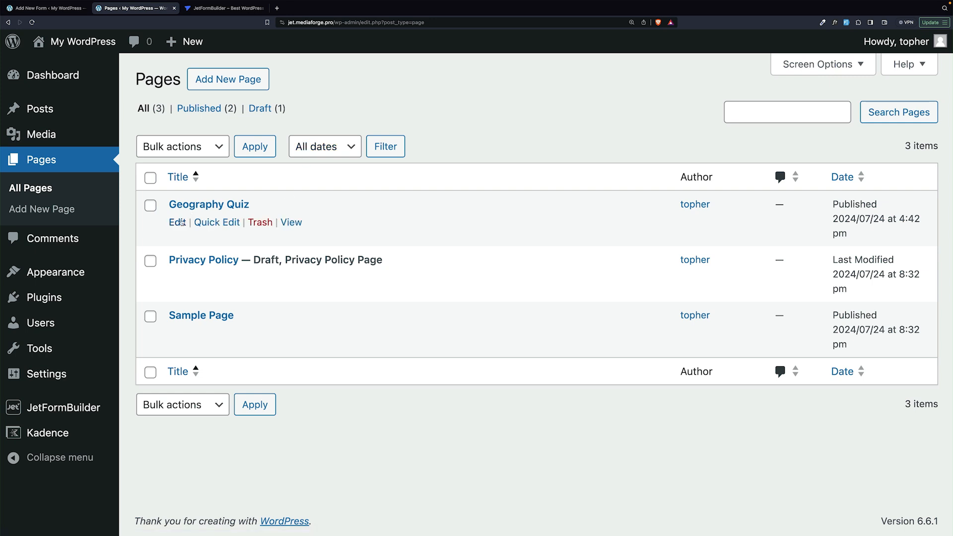
{"action": "left_click", "coordinate": [177, 222]}
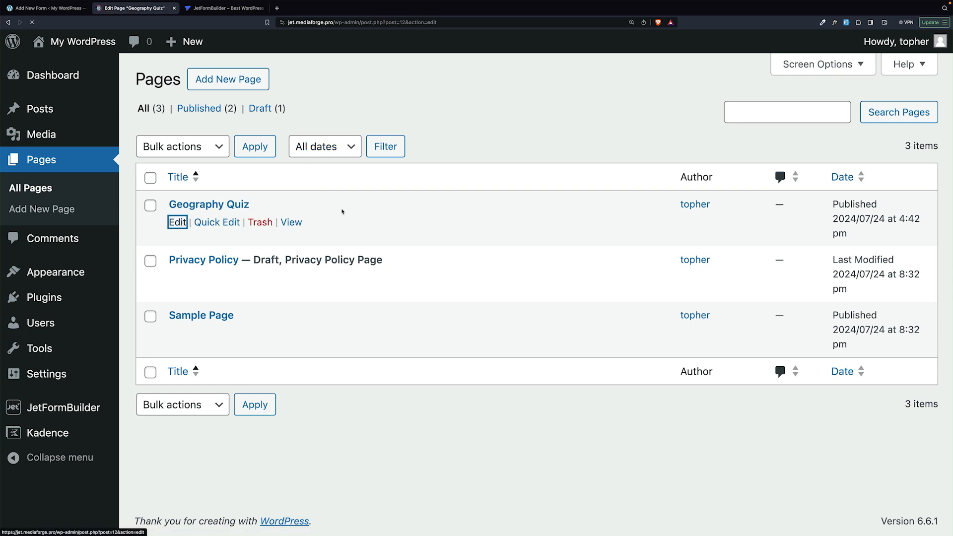
{"action": "type", "text": "j"}
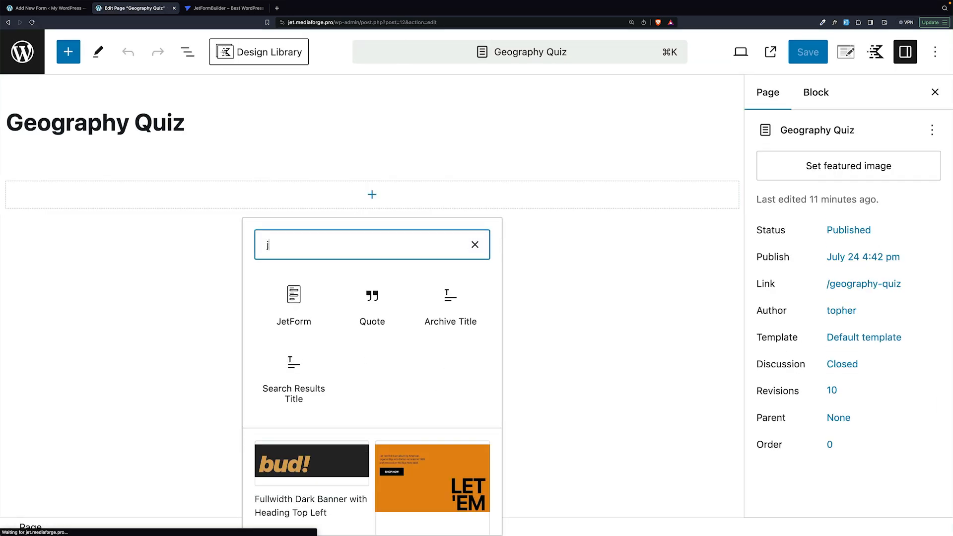
{"action": "type", "text": "e"}
{"action": "left_click", "coordinate": [291, 296]}
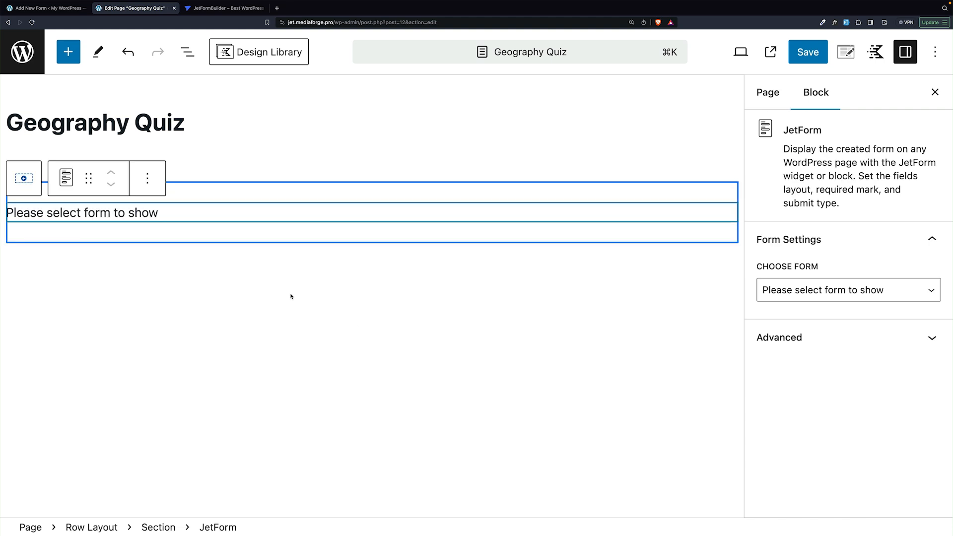
{"action": "left_click", "coordinate": [795, 292]}
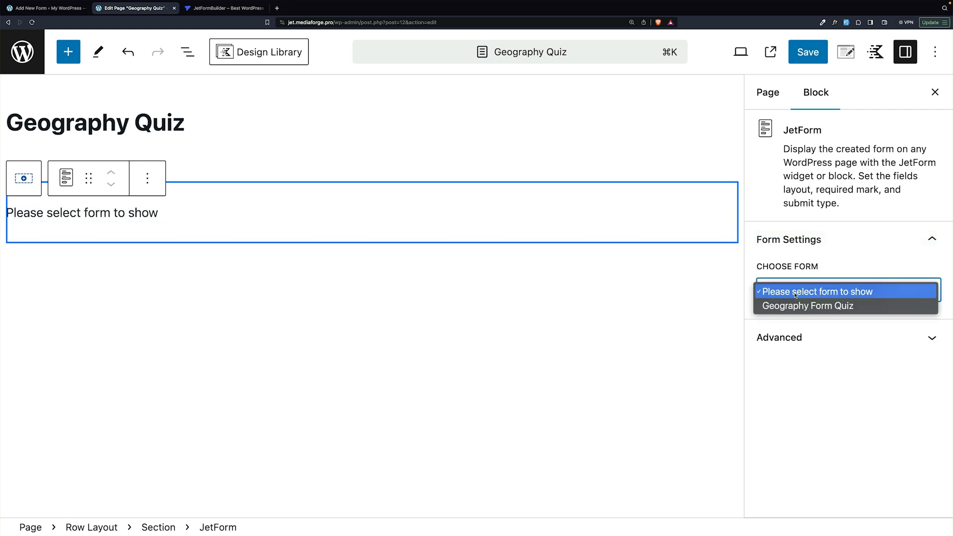
{"action": "left_click", "coordinate": [794, 307]}
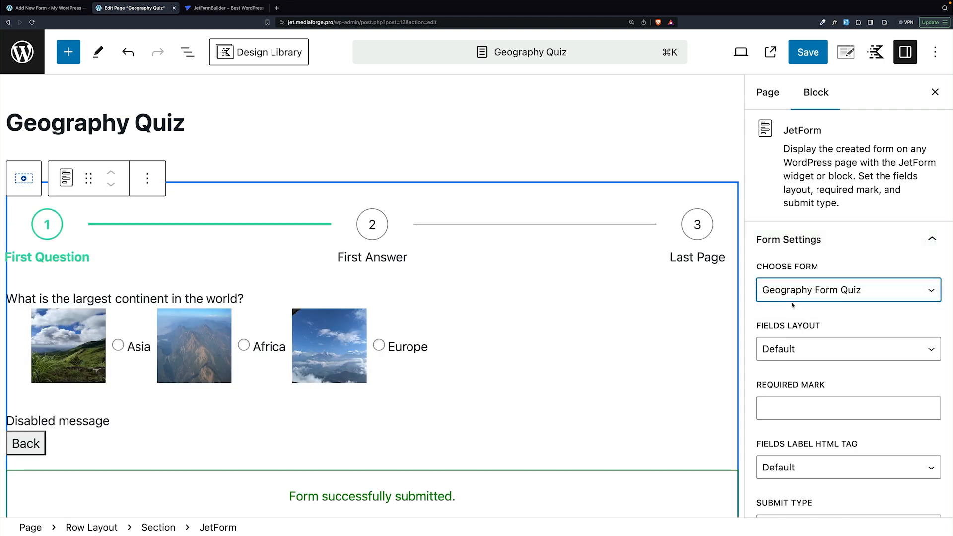
{"action": "scroll", "coordinate": [792, 292], "scroll_direction": "down", "scroll_amount": 2}
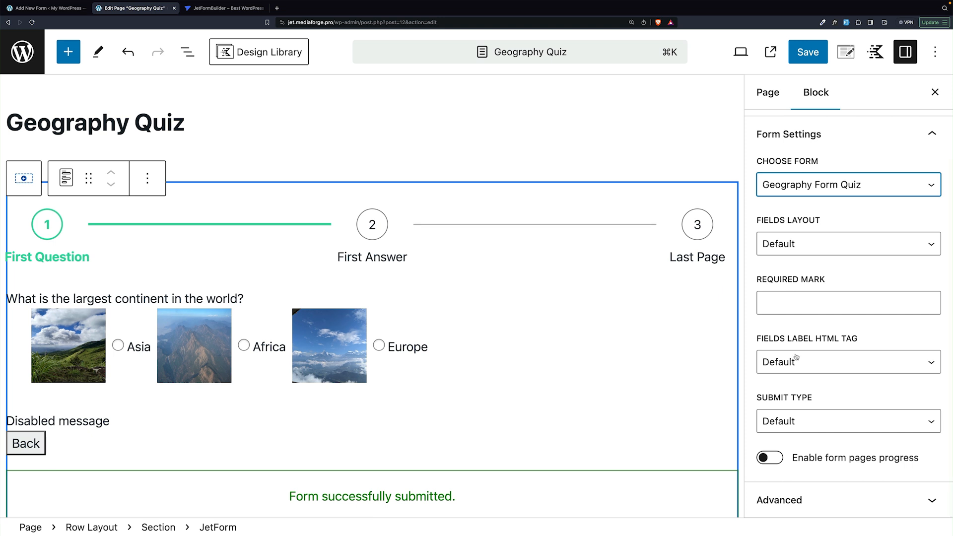
{"action": "left_click", "coordinate": [770, 461]}
{"action": "left_click", "coordinate": [770, 461]}
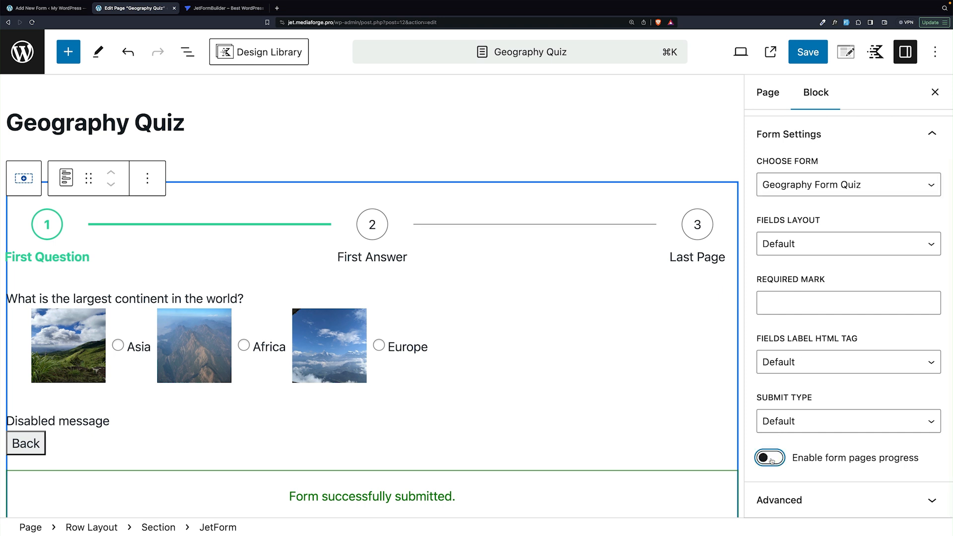
- Save the Geography Quiz page and open its published view
{"action": "scroll", "coordinate": [795, 413], "scroll_direction": "up", "scroll_amount": 2}
{"action": "left_click", "coordinate": [809, 55]}
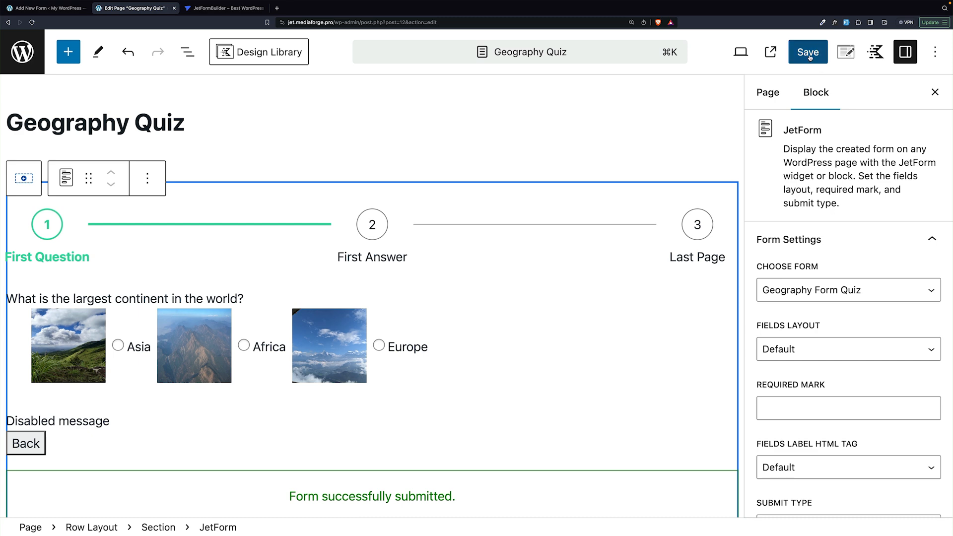
{"action": "left_click", "coordinate": [773, 53]}
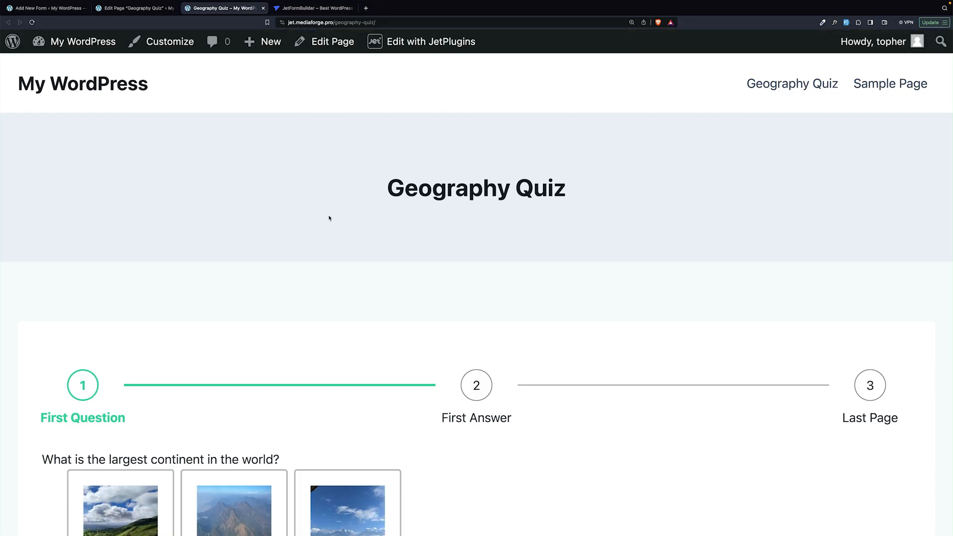
- Test the published quiz by answering Africa to the first question and continuing to the second question
{"action": "scroll", "coordinate": [329, 218], "scroll_direction": "down", "scroll_amount": 5}
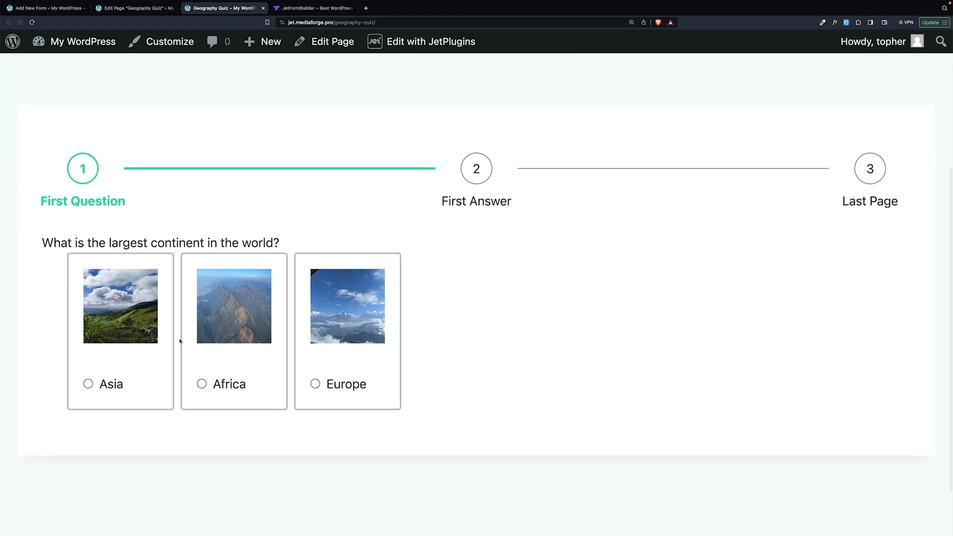
{"action": "left_click", "coordinate": [223, 310]}
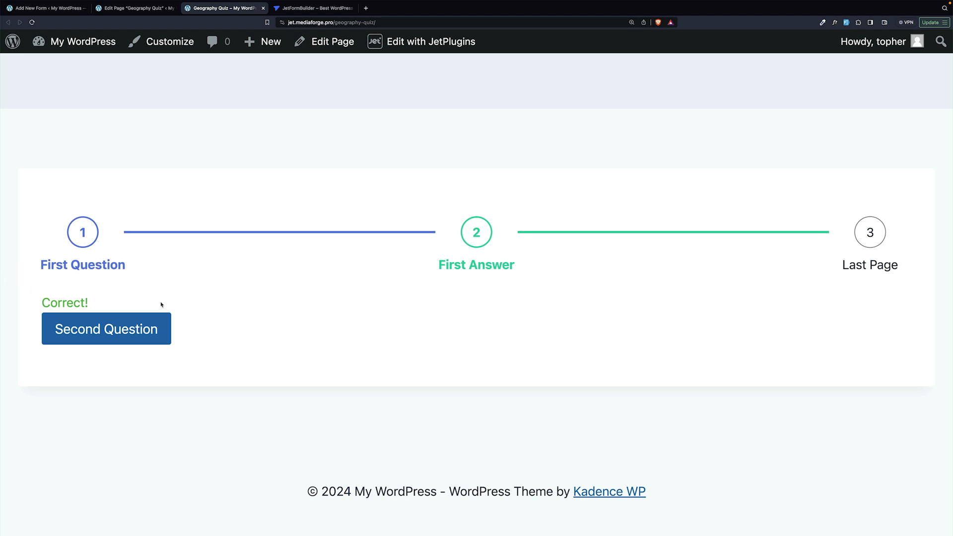
{"action": "left_click", "coordinate": [118, 334]}
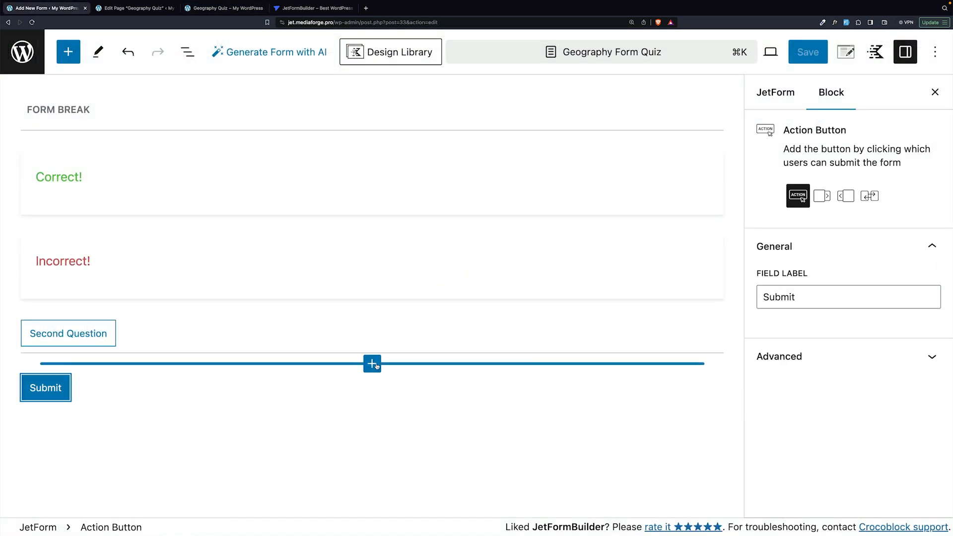
- Insert an Advanced Choices Field between the "Second Question" page break and the Submit button, using the "Images with controls" layout
{"action": "left_click", "coordinate": [373, 364]}
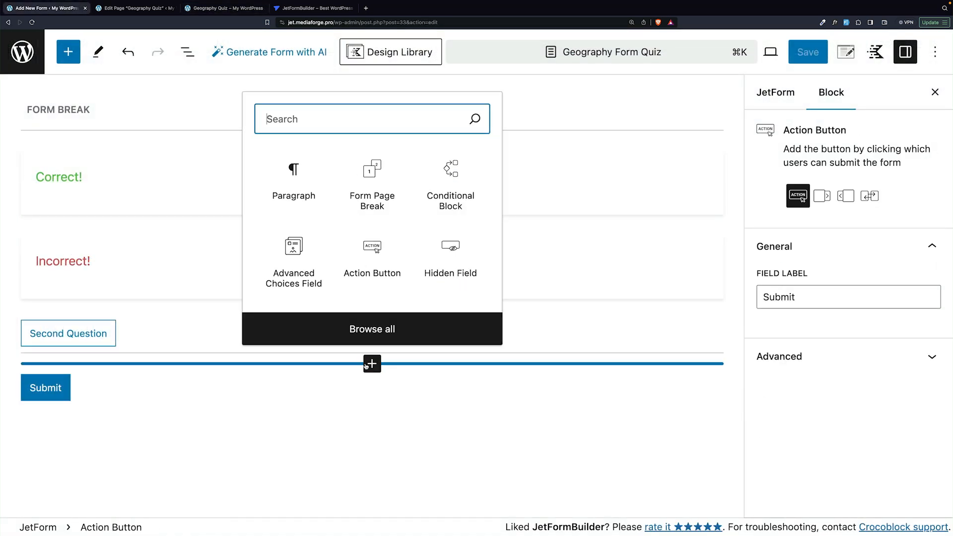
{"action": "left_click", "coordinate": [287, 256]}
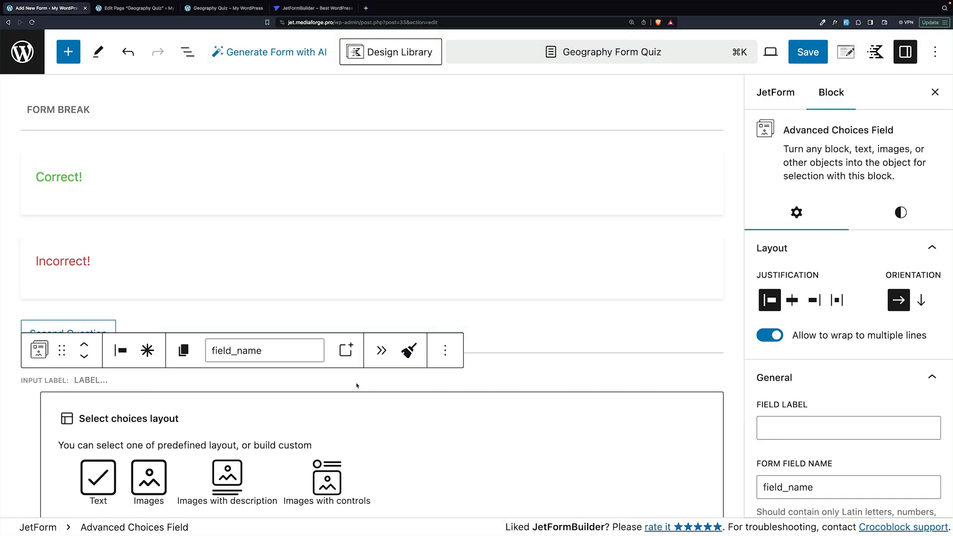
{"action": "scroll", "coordinate": [348, 368], "scroll_direction": "down", "scroll_amount": 5}
{"action": "left_click", "coordinate": [321, 338]}
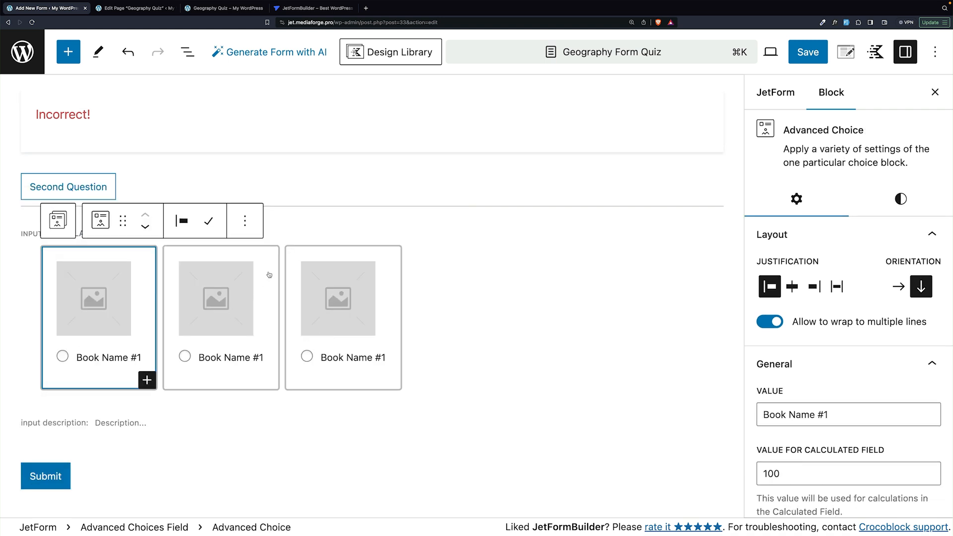
- Label the new Advanced Choices Field "On what continents does Türkiye lie?"
{"action": "left_click", "coordinate": [58, 220]}
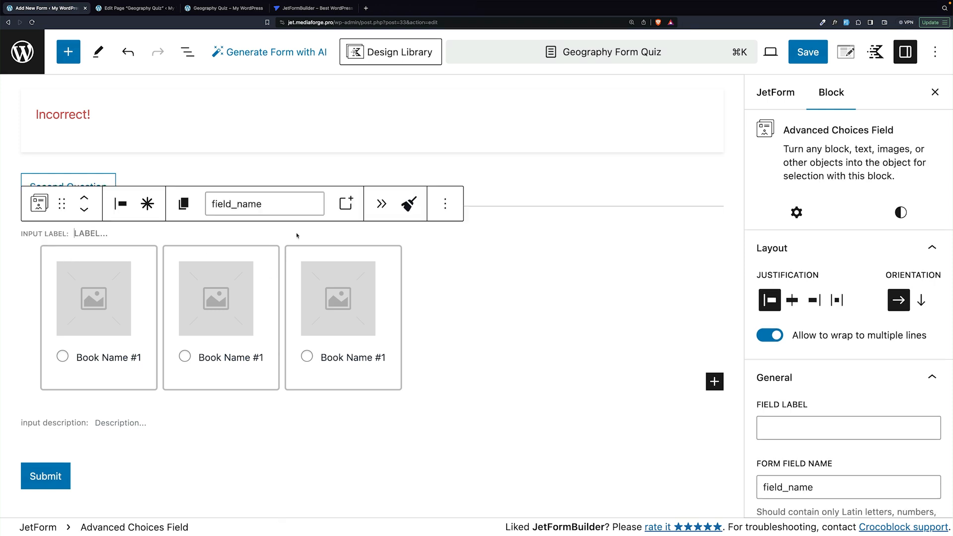
{"action": "left_click", "coordinate": [85, 231]}
{"action": "type", "text": "On what continents does Türkiye lie?"}
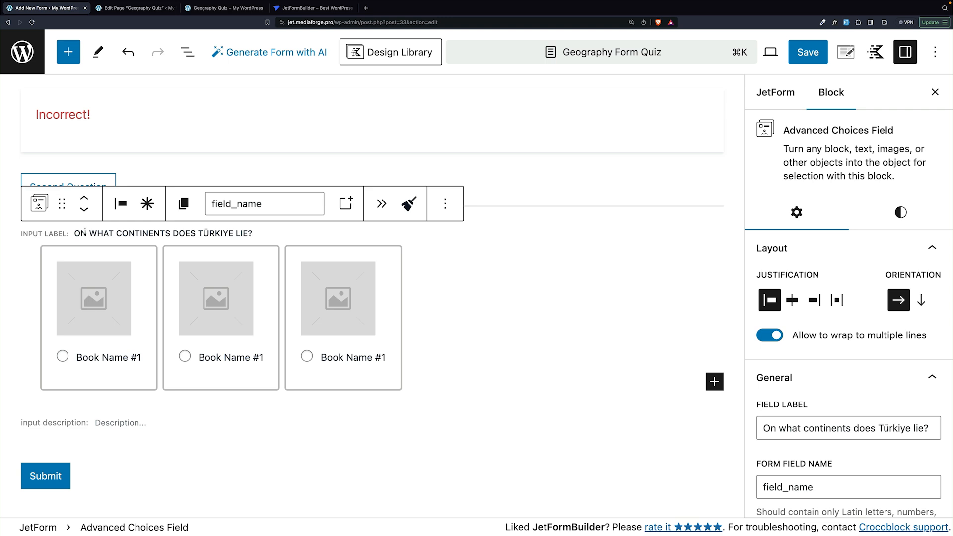
- Replace the first choice's placeholder image with the green hills photo from the Media Library
{"action": "left_click", "coordinate": [95, 278]}
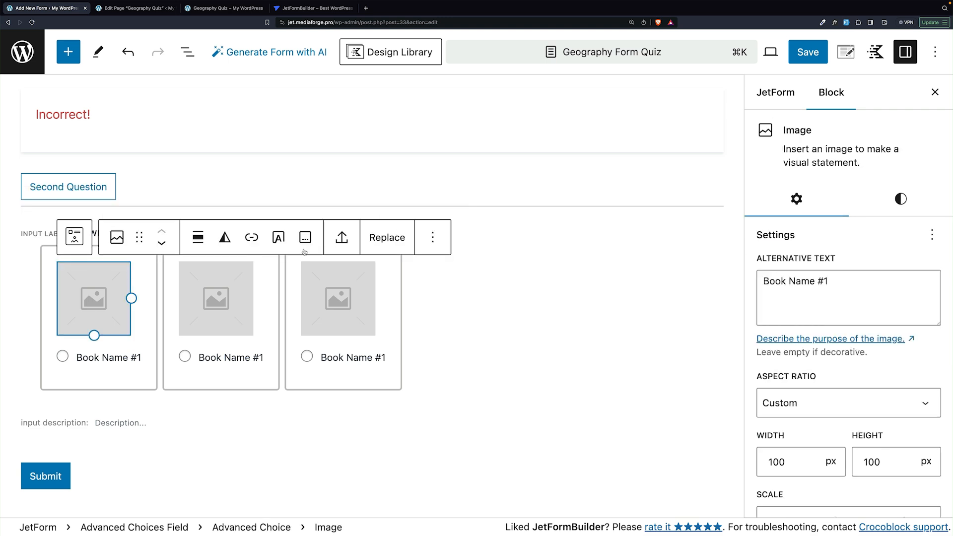
{"action": "left_click", "coordinate": [385, 237]}
{"action": "left_click", "coordinate": [415, 283]}
{"action": "left_click", "coordinate": [81, 234]}
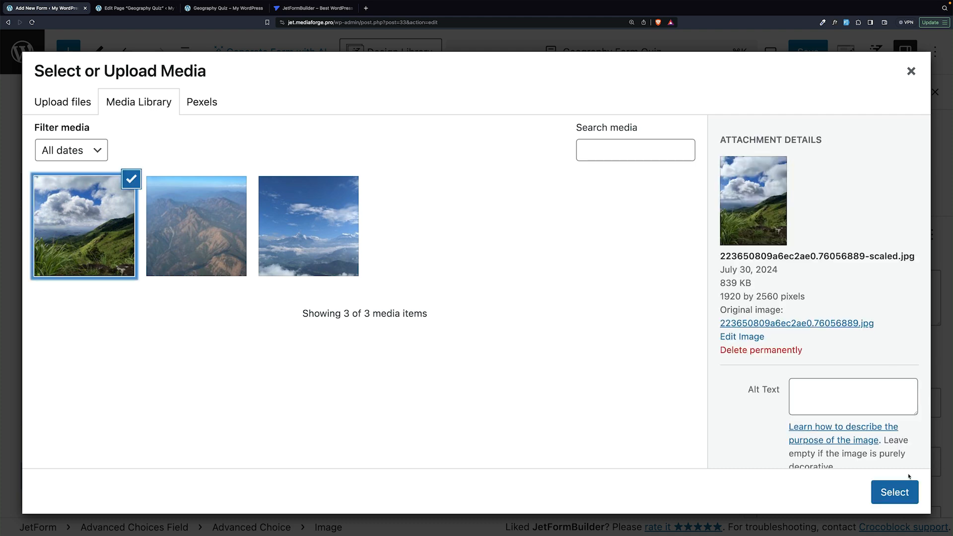
{"action": "left_click", "coordinate": [905, 493]}
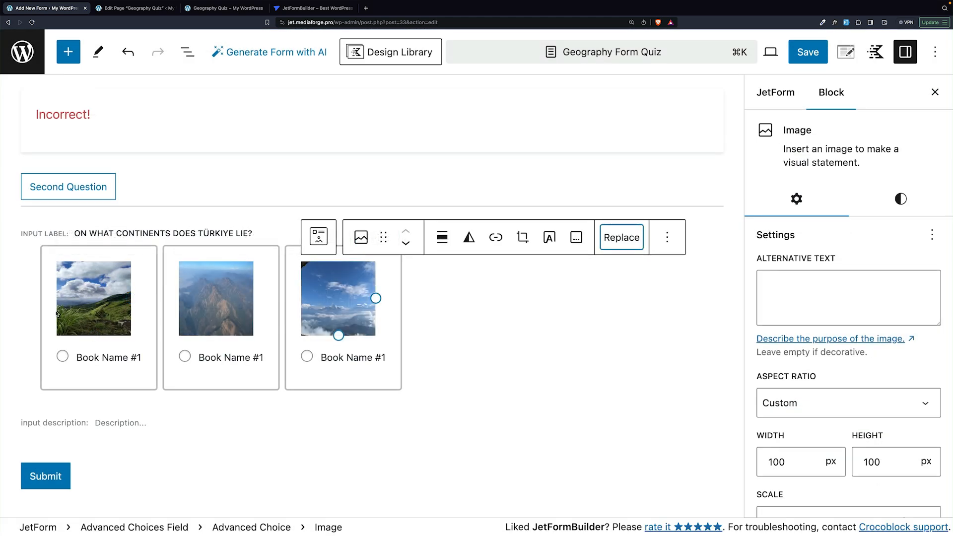
- Rename the three choices of the Türkiye question as Asia, Africa and Europe
{"action": "triple_click", "coordinate": [109, 357]}
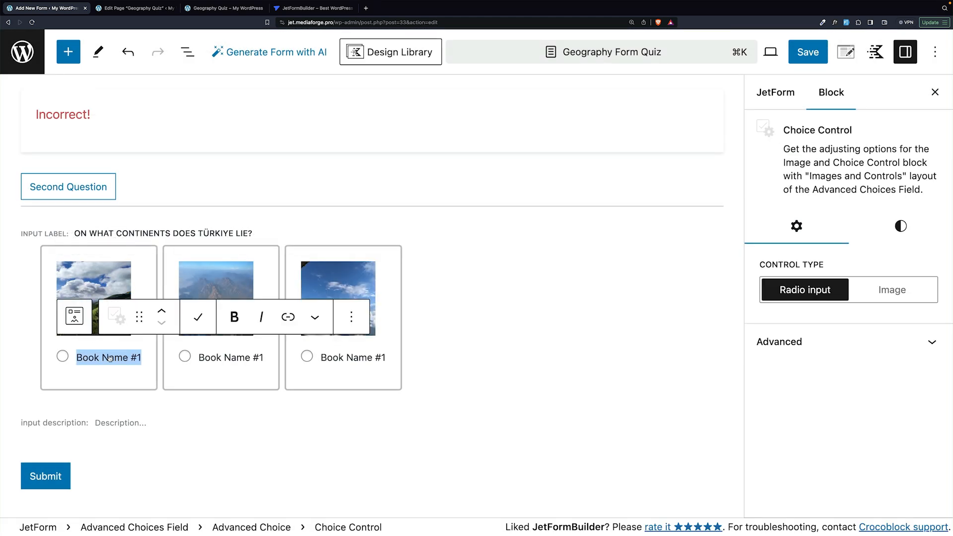
{"action": "type", "text": "Asia"}
{"action": "triple_click", "coordinate": [209, 357]}
{"action": "type", "text": "Africa"}
{"action": "triple_click", "coordinate": [315, 357]}
{"action": "type", "text": "Europe"}
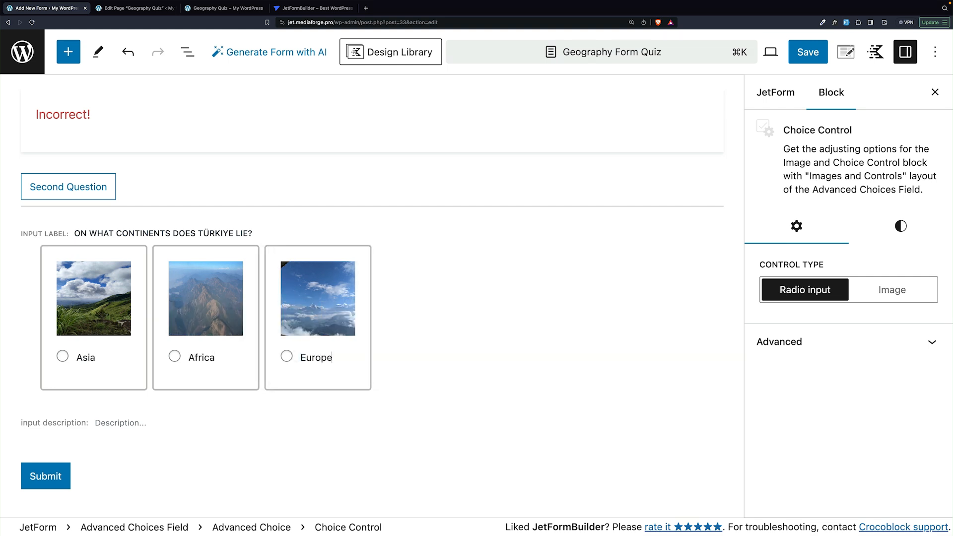
- Set each Türkiye choice's value to its continent name and edit the values for the calculated field, with 1 for Asia
{"action": "scroll", "coordinate": [51, 181], "scroll_direction": "down", "scroll_amount": 3}
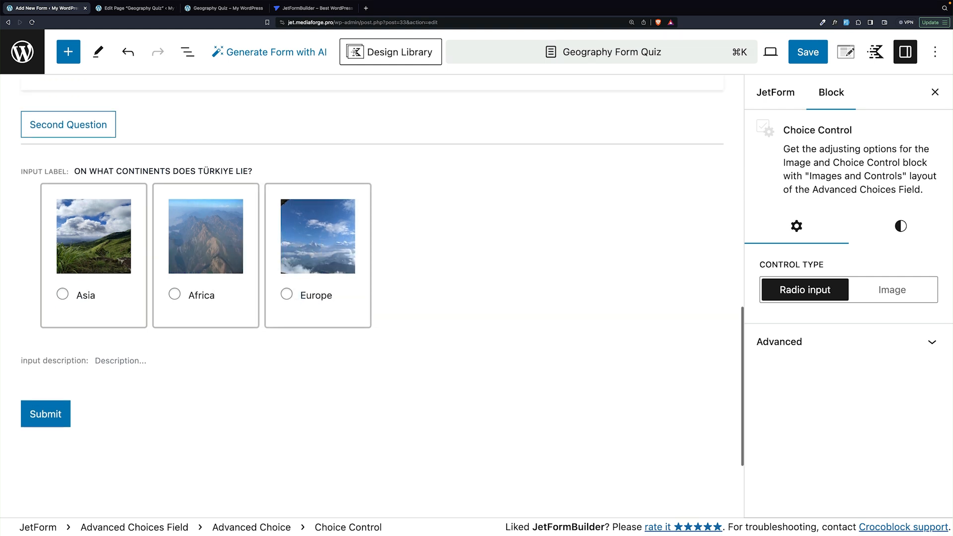
{"action": "left_click", "coordinate": [51, 181]}
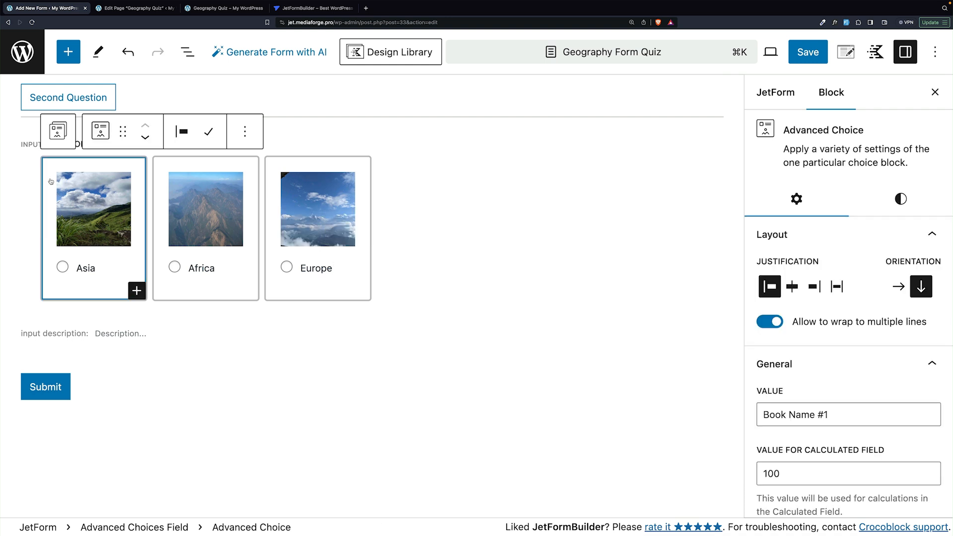
{"action": "triple_click", "coordinate": [851, 413]}
{"action": "type", "text": "Asia"}
{"action": "key", "text": "Tab"}
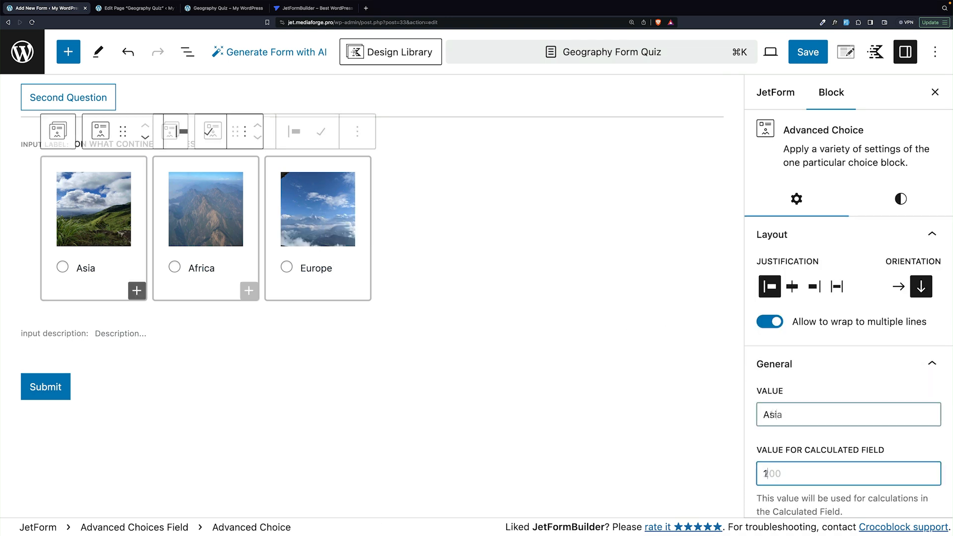
{"action": "key", "text": "Tab"}
{"action": "type", "text": "2"}
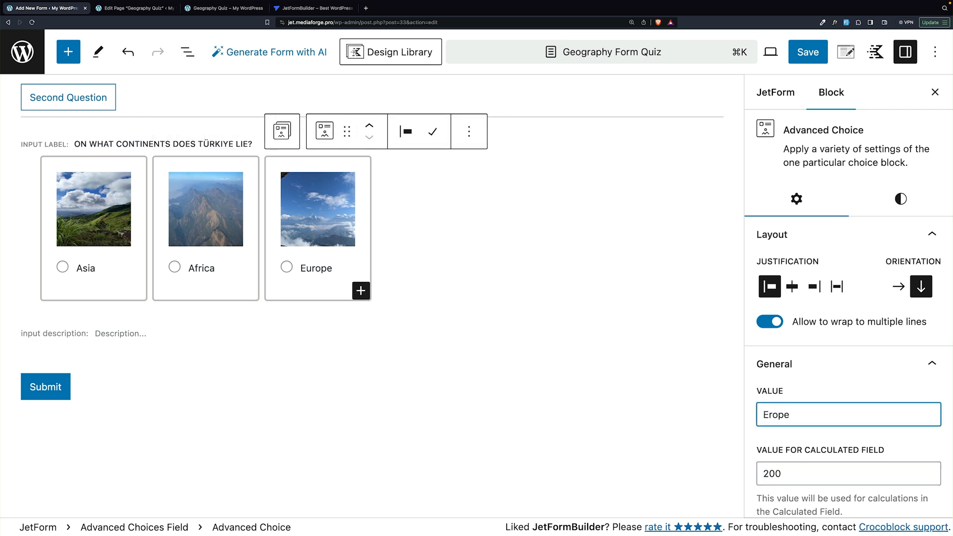
{"action": "key", "text": "BackSpace"}
{"action": "key", "text": "BackSpace"}
{"action": "key", "text": "BackSpace"}
- Allow multiple choices in the "On what continents does Türkiye lie?" field
{"action": "left_click", "coordinate": [33, 178]}
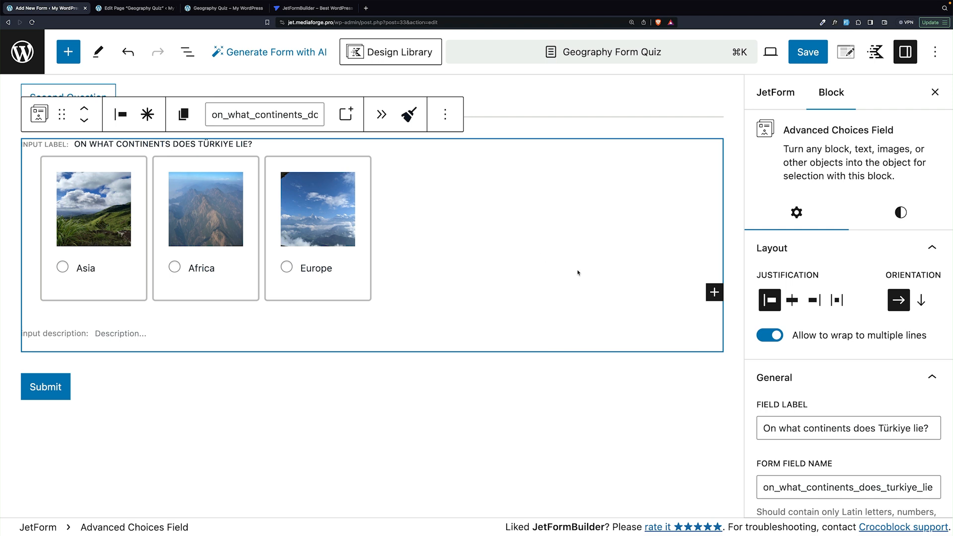
{"action": "scroll", "coordinate": [913, 326], "scroll_direction": "down", "scroll_amount": 5}
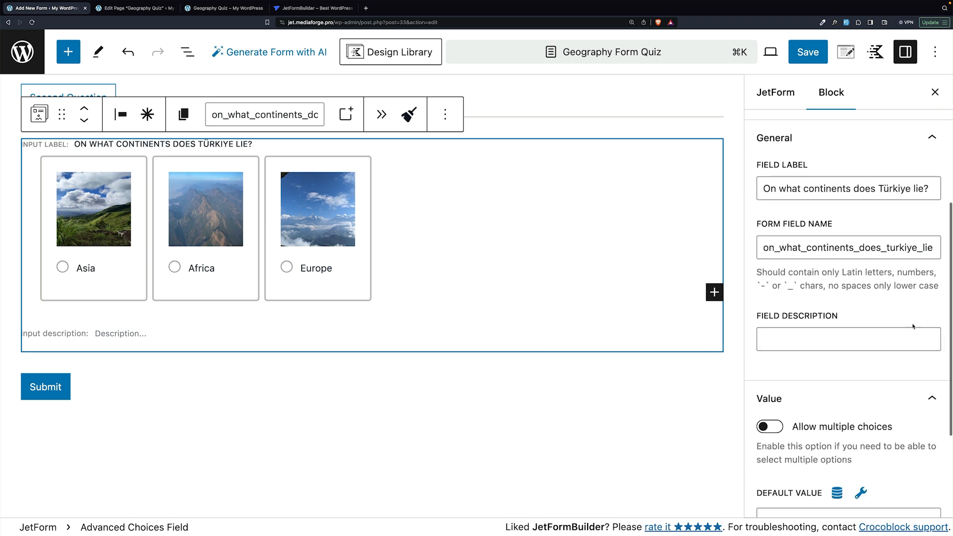
{"action": "left_click", "coordinate": [769, 300]}
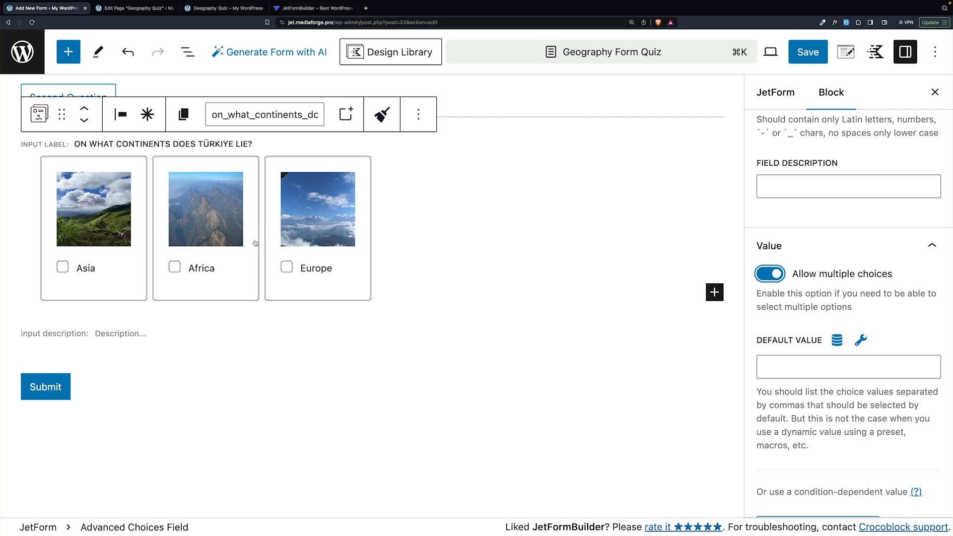
- Insert a Form Page Break between the Türkiye question and the Submit button, with "Second Answers" as its next button label
{"action": "left_click", "coordinate": [372, 363]}
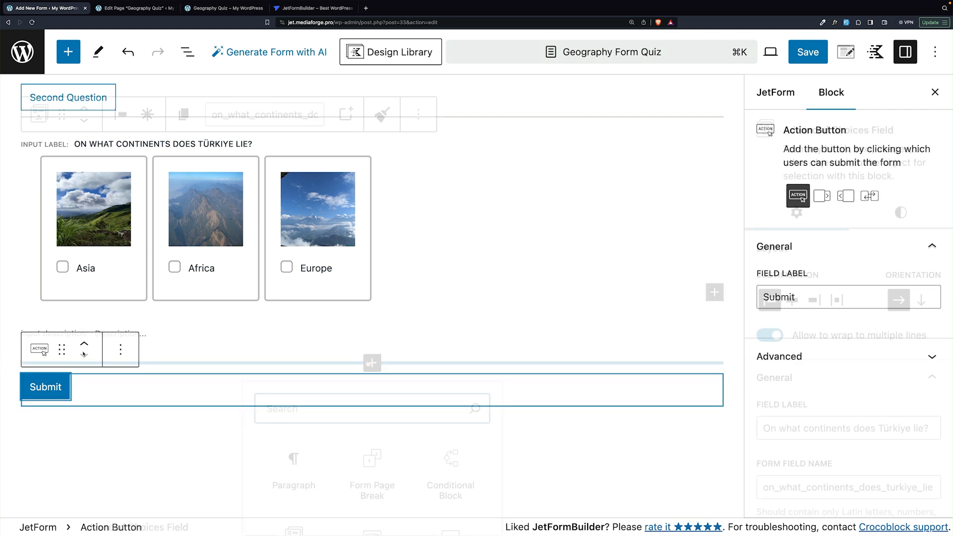
{"action": "left_click", "coordinate": [380, 467]}
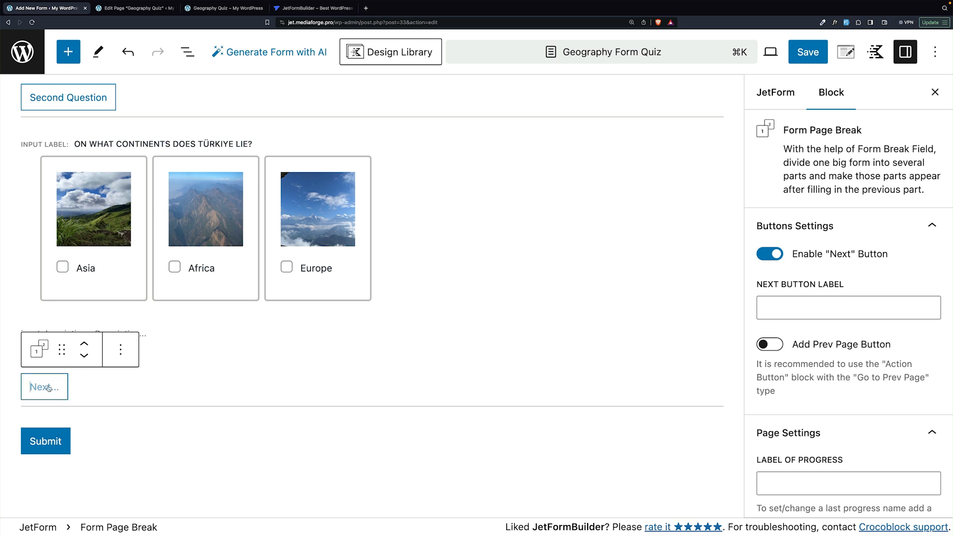
{"action": "type", "text": "Se"}
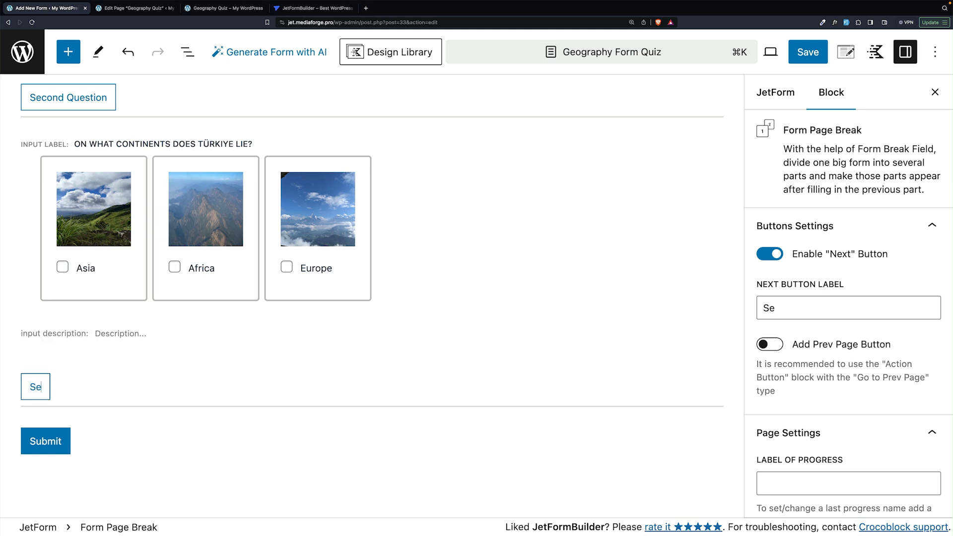
{"action": "type", "text": "cond Answers"}
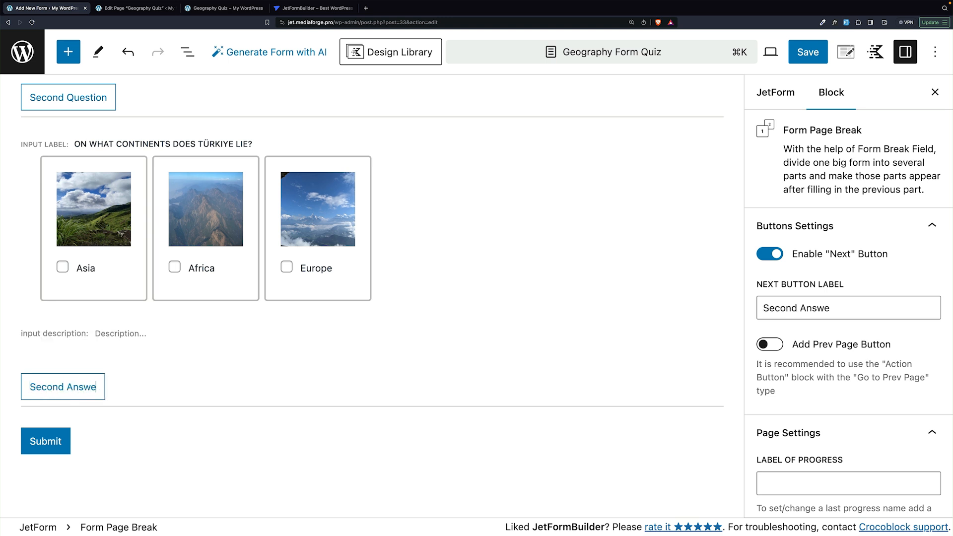
{"action": "left_click", "coordinate": [838, 485]}
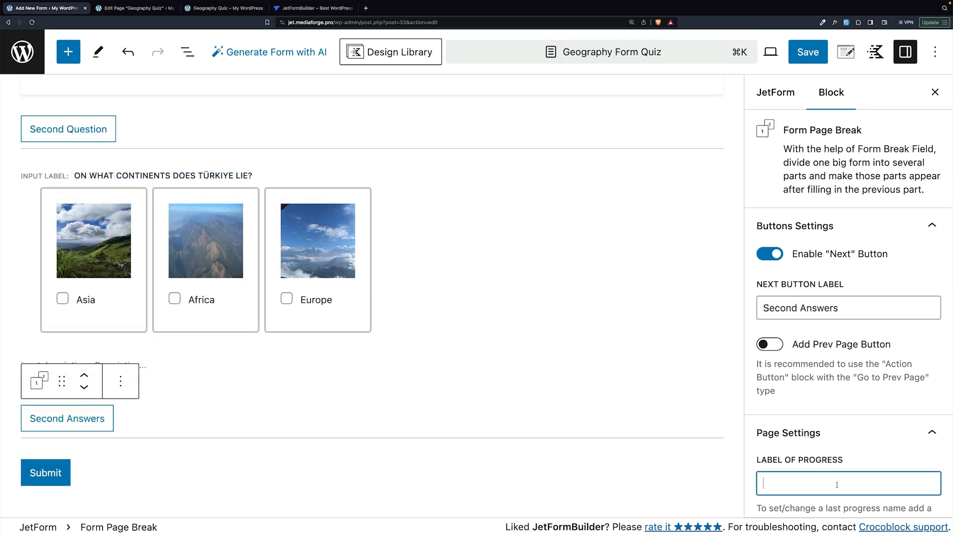
- Copy the first question's Correct! and Incorrect! conditional blocks into a new paragraph between the "Second Answers" page break and the Submit button
{"action": "left_click", "coordinate": [216, 449]}
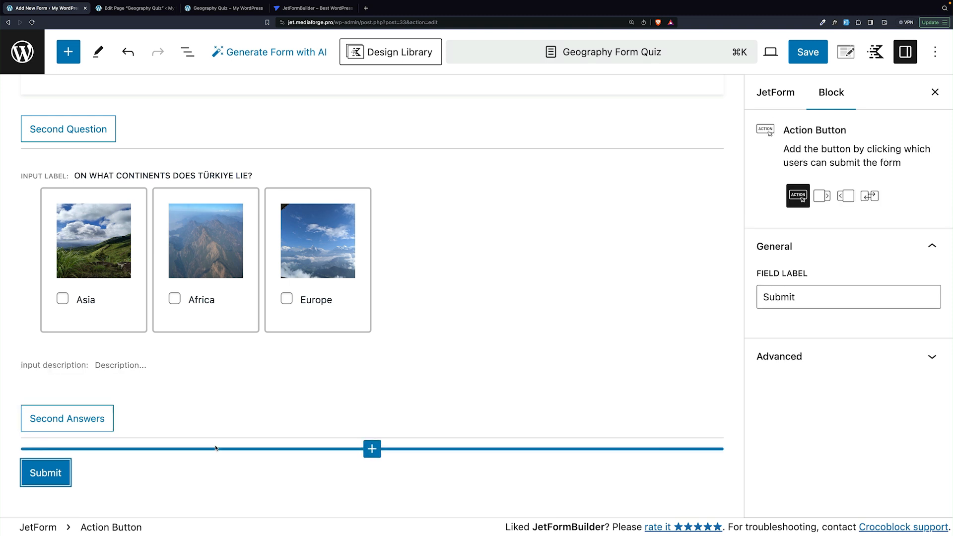
{"action": "left_click", "coordinate": [371, 449]}
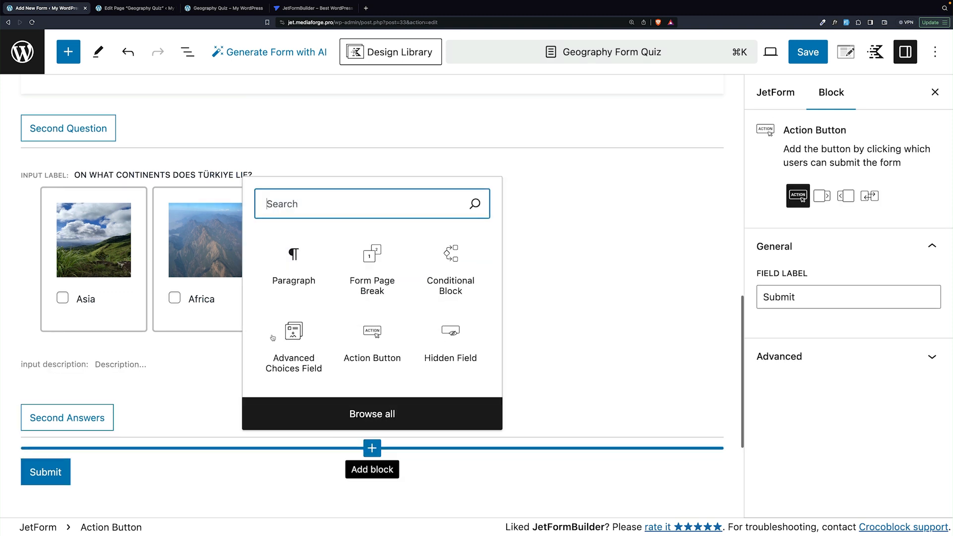
{"action": "left_click", "coordinate": [299, 265]}
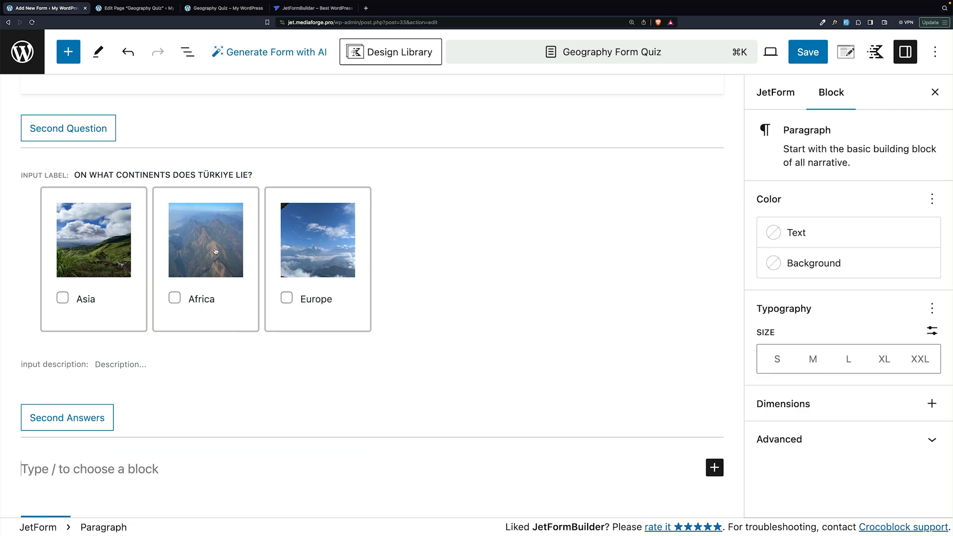
{"action": "scroll", "coordinate": [217, 248], "scroll_direction": "up", "scroll_amount": 4}
{"action": "scroll", "coordinate": [217, 245], "scroll_direction": "up", "scroll_amount": 1}
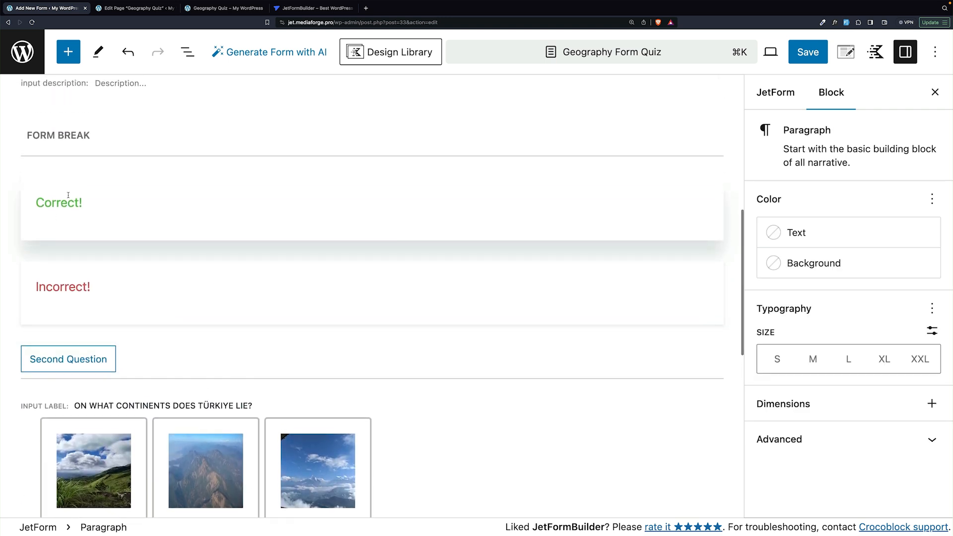
{"action": "left_click_drag", "start_coordinate": [68, 197], "coordinate": [35, 249]}
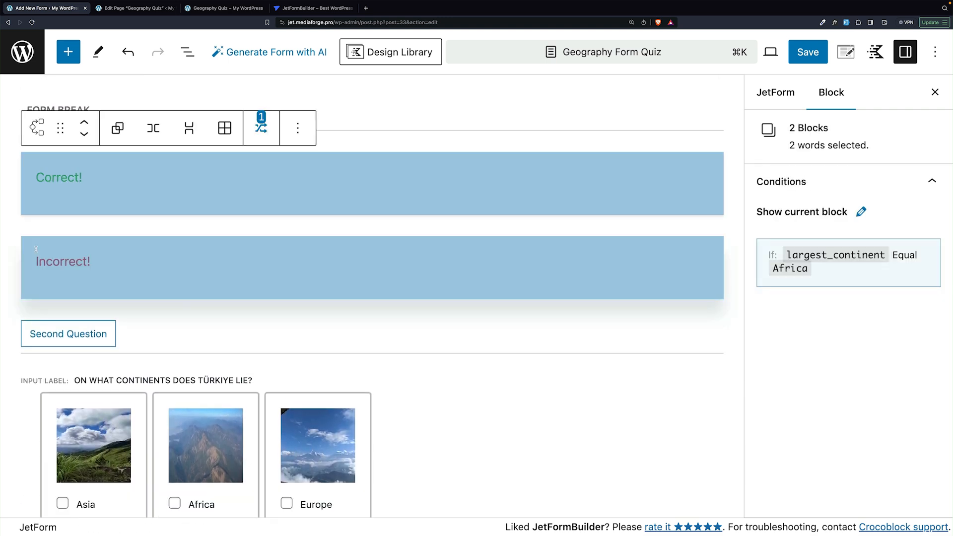
{"action": "key", "text": "super+c"}
{"action": "scroll", "coordinate": [207, 274], "scroll_direction": "down", "scroll_amount": 10}
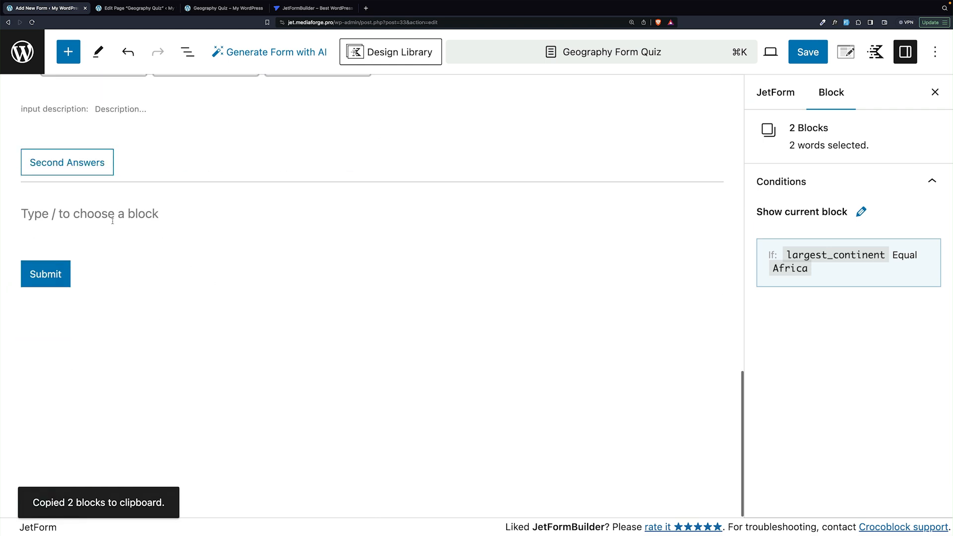
{"action": "left_click", "coordinate": [111, 215]}
{"action": "key", "text": "super+v"}
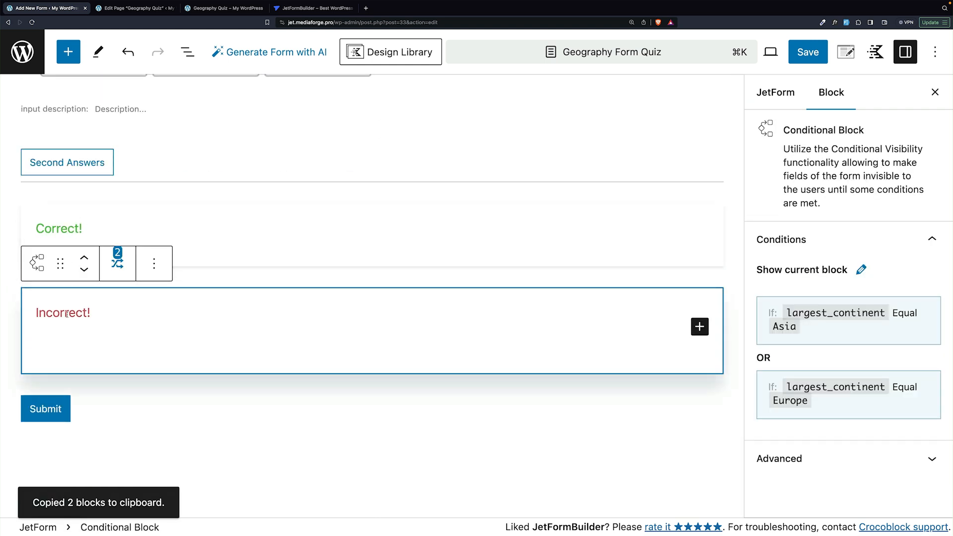
- Change the copied Correct! block's condition to the field "On what continents does Türkiye lie?", operator "In the list" and value Asia
{"action": "left_click", "coordinate": [48, 215]}
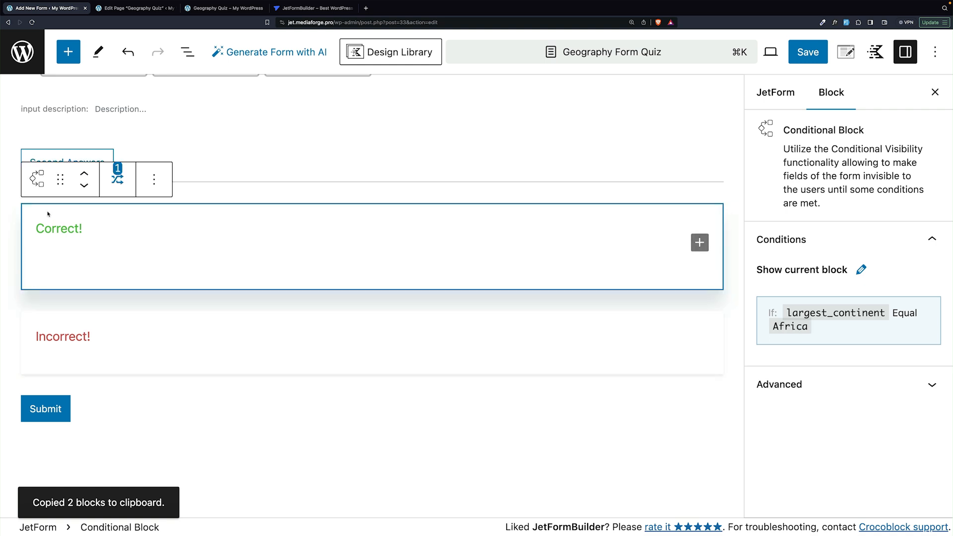
{"action": "left_click", "coordinate": [118, 179]}
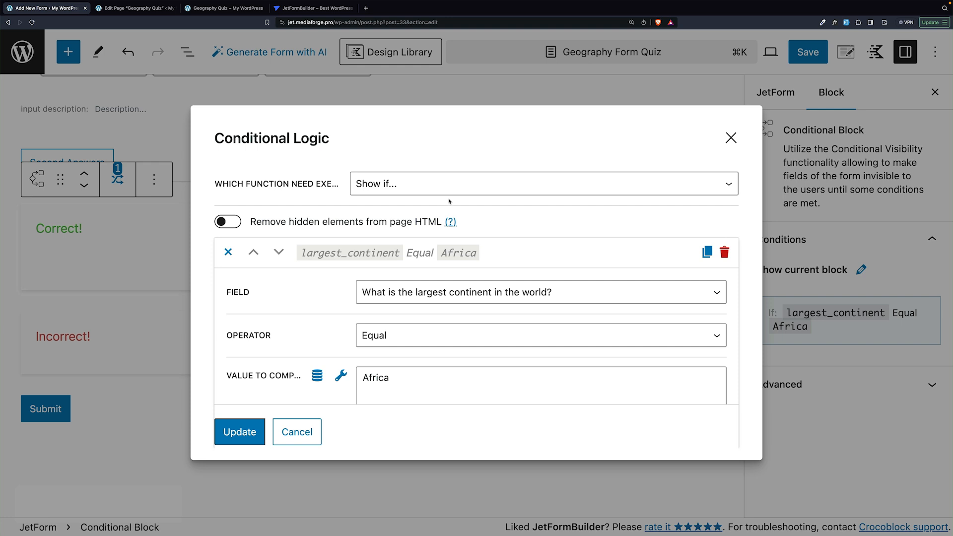
{"action": "left_click", "coordinate": [437, 293]}
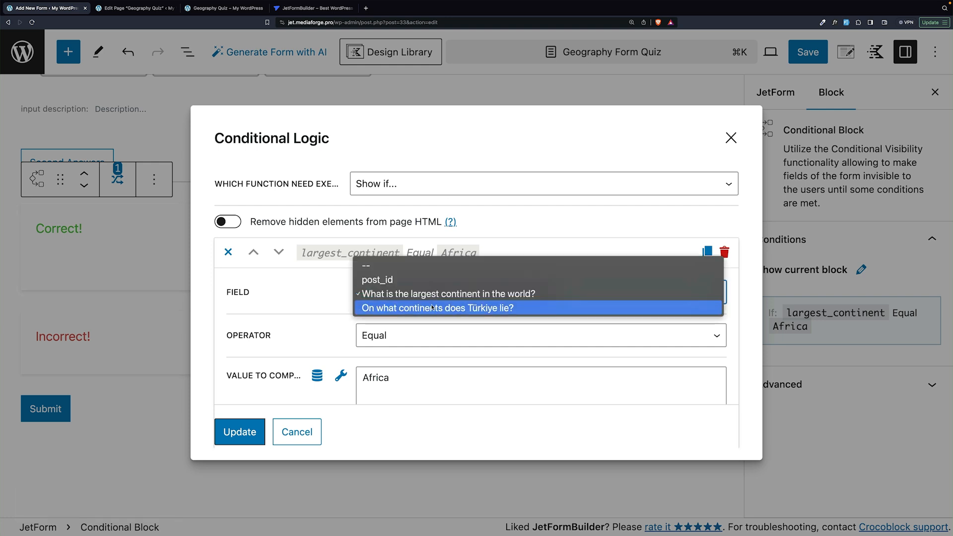
{"action": "left_click", "coordinate": [432, 308]}
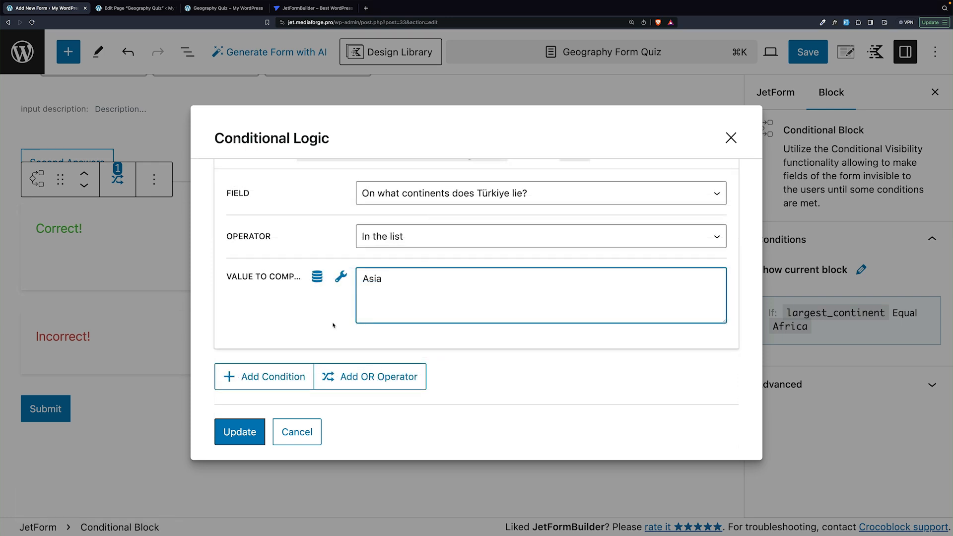
{"action": "left_click", "coordinate": [333, 326]}
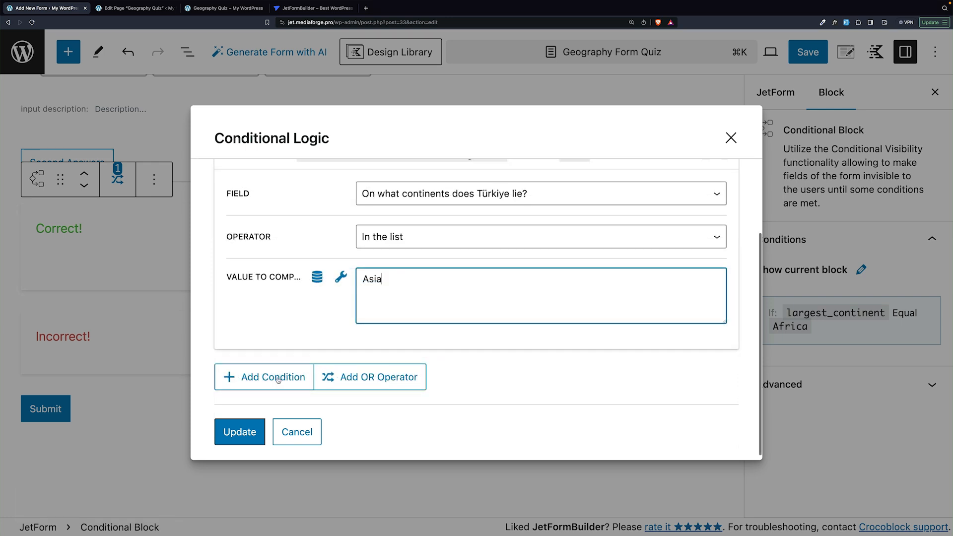
- Add a second condition to the copied Correct! block requiring Europe "In the list" for the Türkiye question, and update the logic
{"action": "left_click", "coordinate": [278, 377]}
{"action": "scroll", "coordinate": [366, 387], "scroll_direction": "down", "scroll_amount": 2}
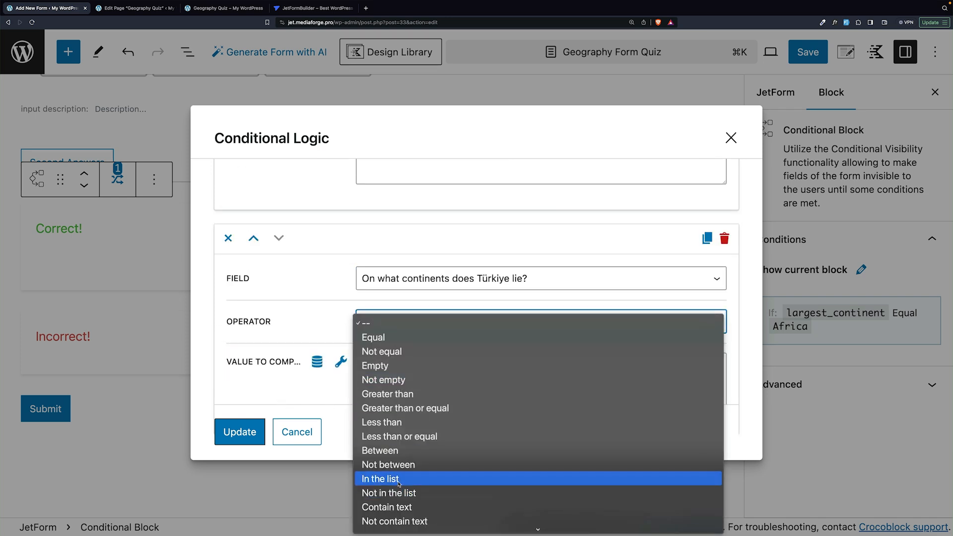
{"action": "left_click", "coordinate": [399, 479]}
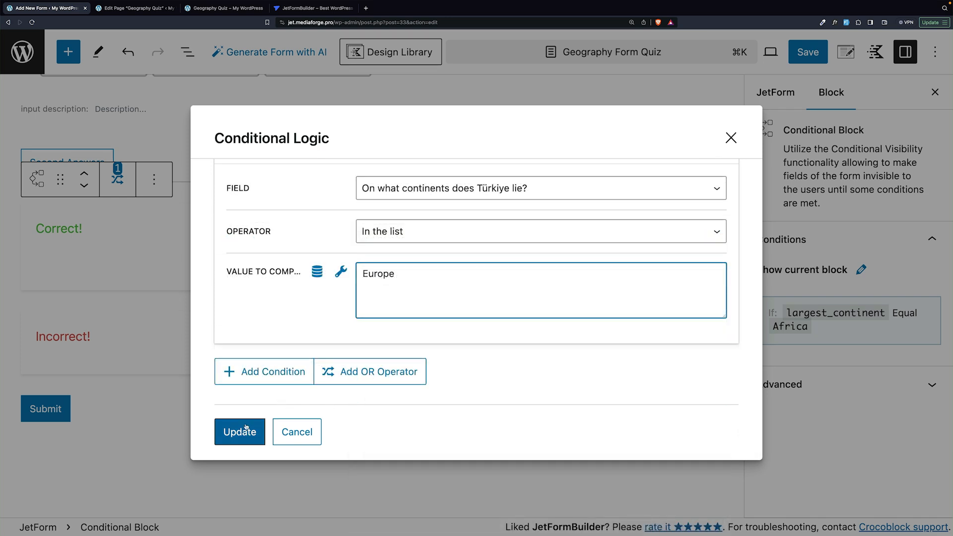
{"action": "left_click", "coordinate": [239, 432]}
- Change the copied Incorrect! block's first condition to the field "On what continents does Türkiye lie?" with operator "In the list" and value Asia, and save the form
{"action": "left_click", "coordinate": [108, 334]}
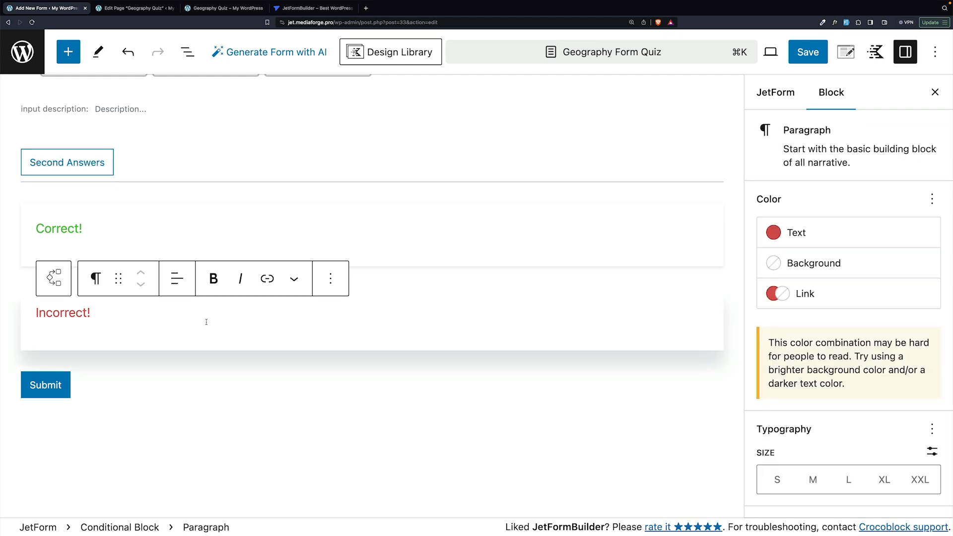
{"action": "left_click", "coordinate": [44, 274]}
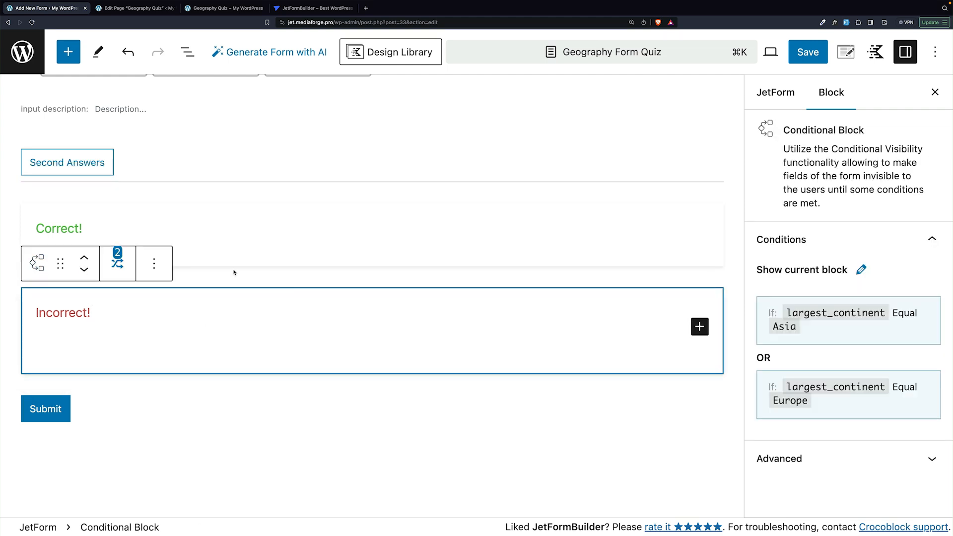
{"action": "left_click", "coordinate": [121, 265]}
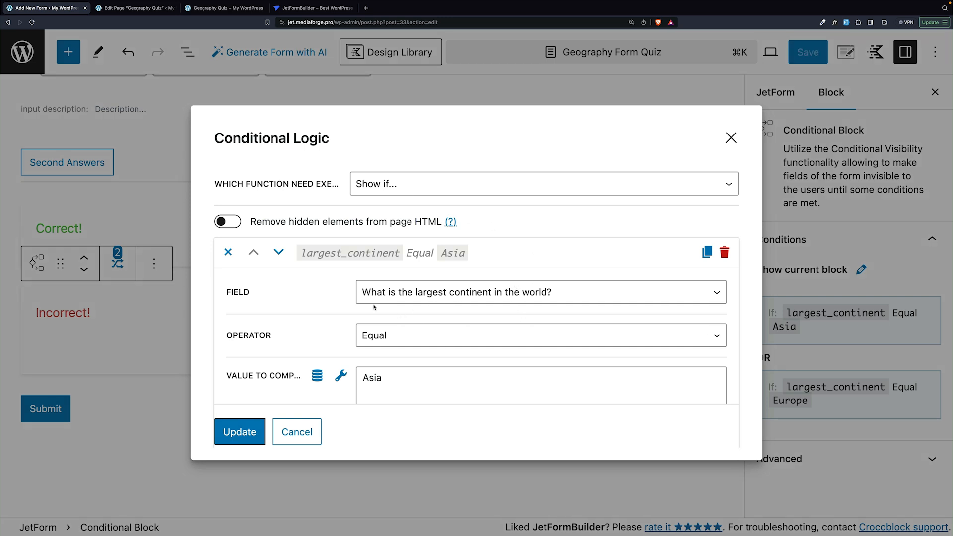
{"action": "scroll", "coordinate": [470, 304], "scroll_direction": "down", "scroll_amount": 1}
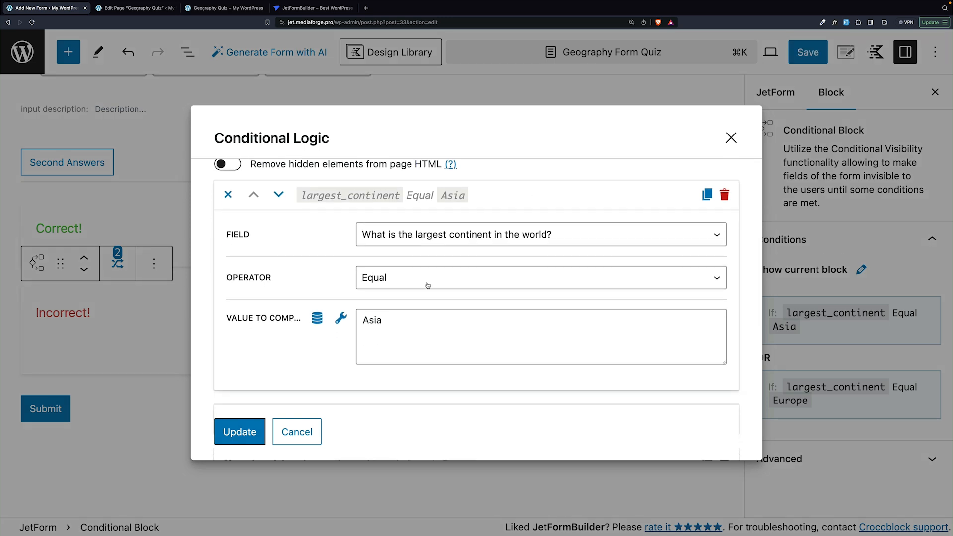
{"action": "left_click", "coordinate": [463, 240]}
{"action": "left_click", "coordinate": [443, 253]}
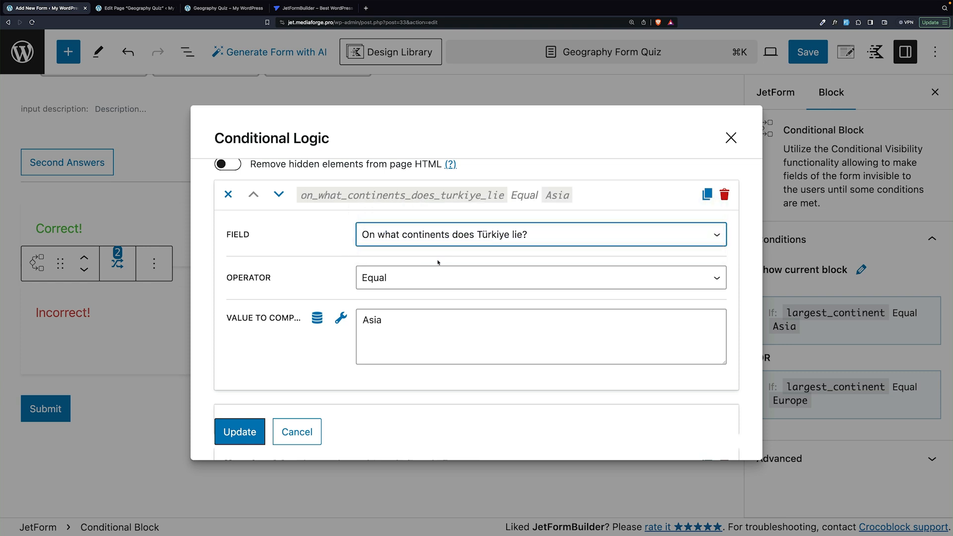
{"action": "left_click", "coordinate": [407, 279]}
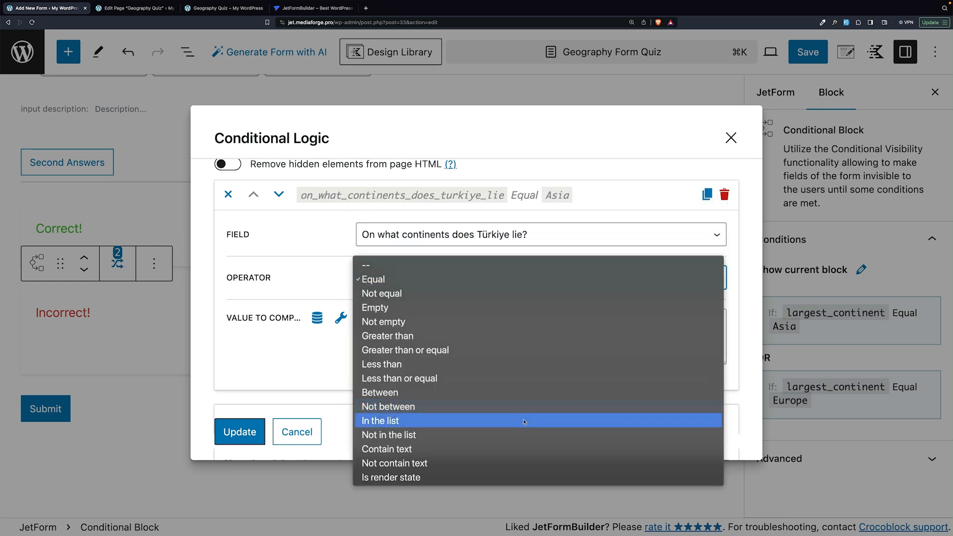
{"action": "left_click", "coordinate": [524, 421]}
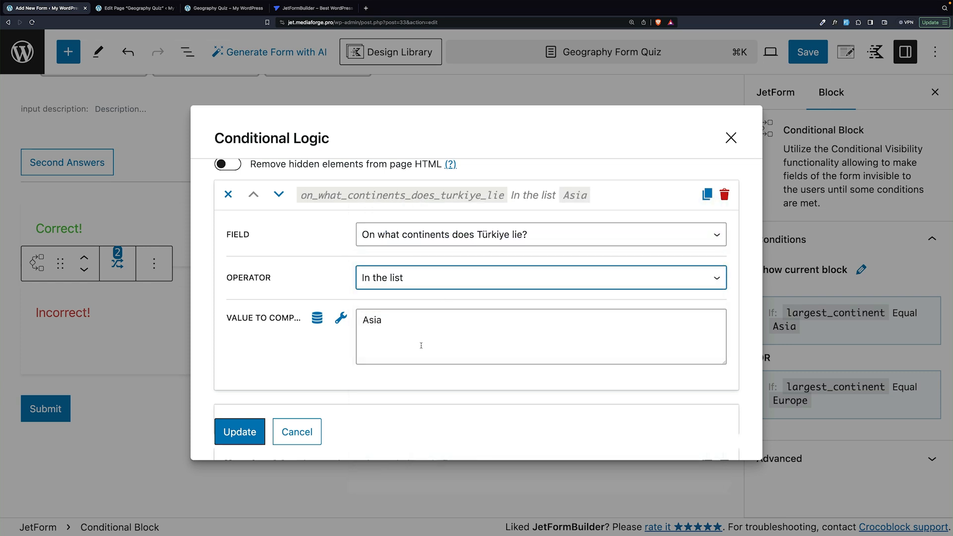
{"action": "left_click", "coordinate": [241, 443]}
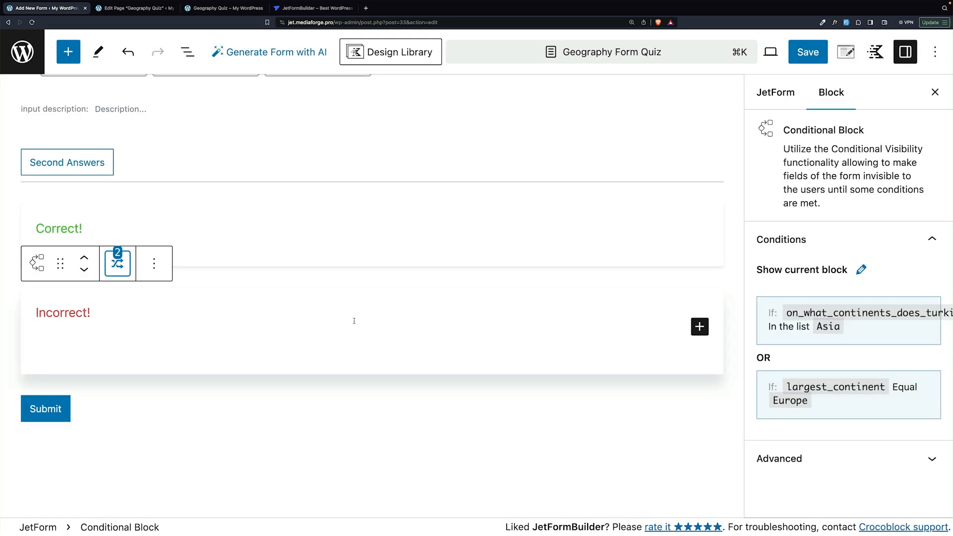
{"action": "left_click", "coordinate": [796, 55]}
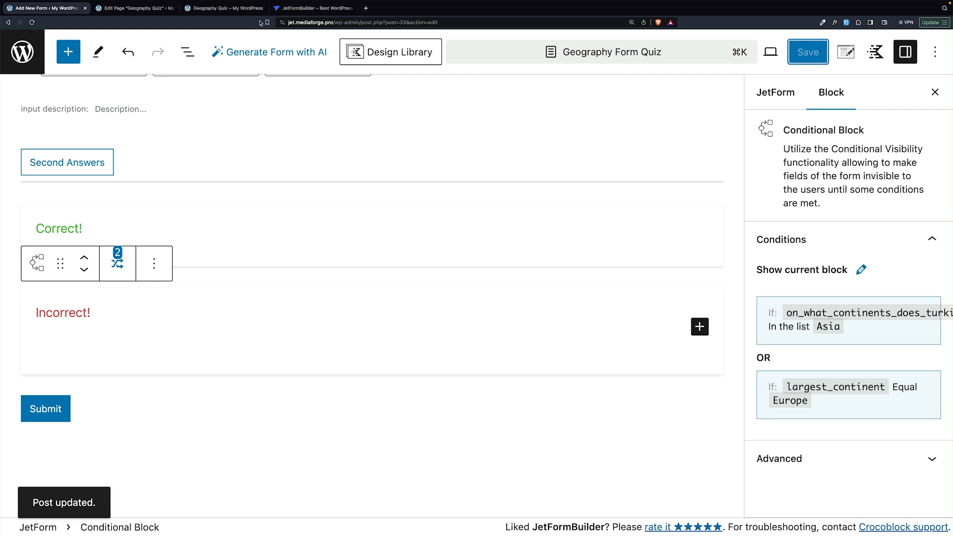
- Test the published quiz by answering Africa to the first question and selecting Asia for the Türkiye question
{"action": "left_click", "coordinate": [223, 8]}
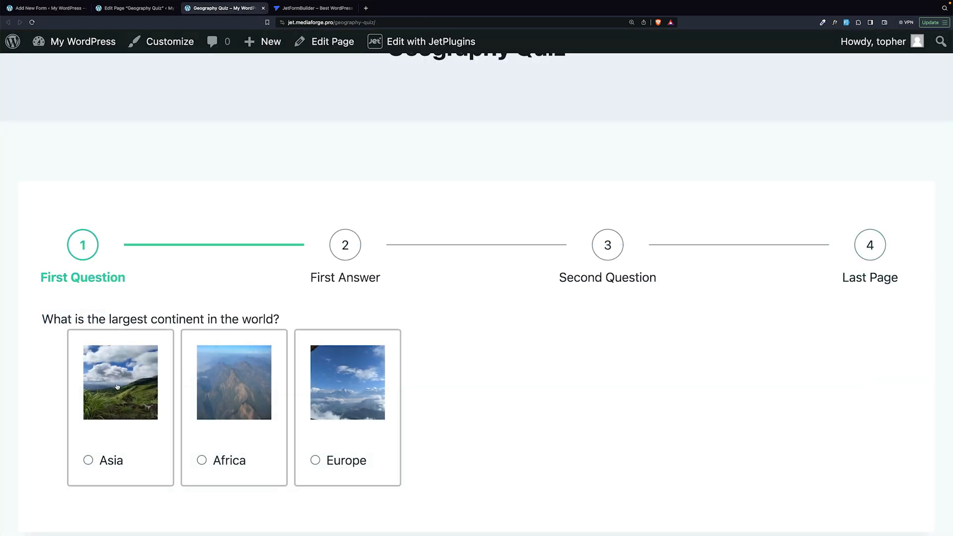
{"action": "scroll", "coordinate": [117, 387], "scroll_direction": "down", "scroll_amount": 3}
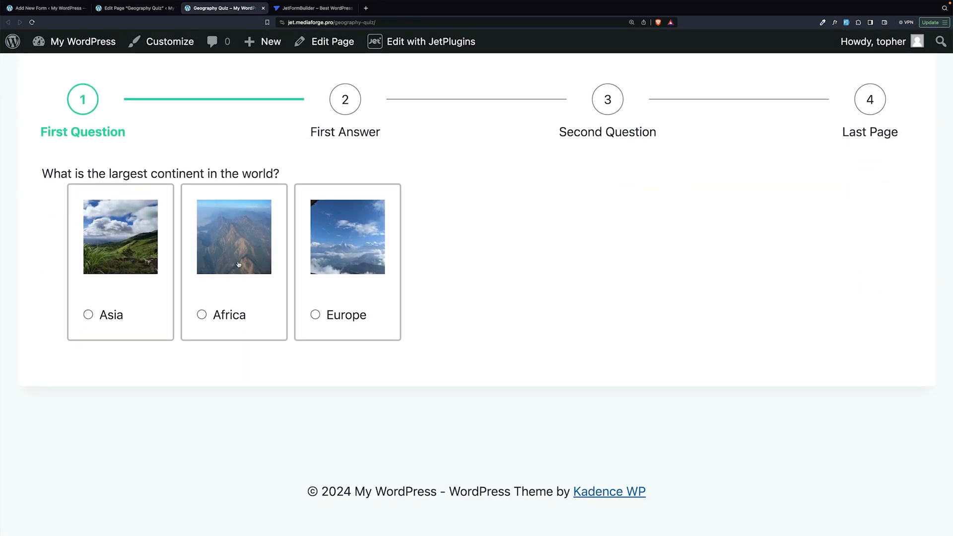
{"action": "left_click", "coordinate": [239, 265]}
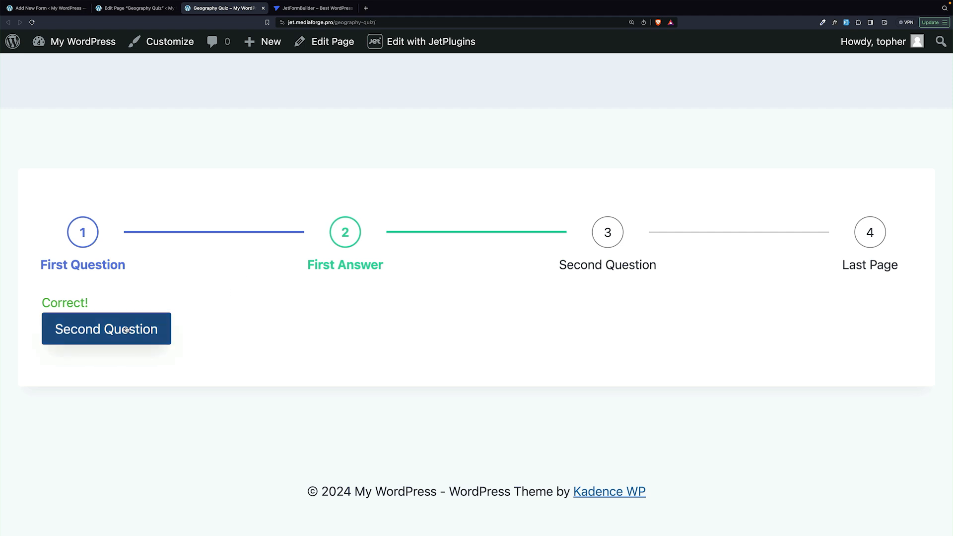
{"action": "left_click", "coordinate": [106, 329]}
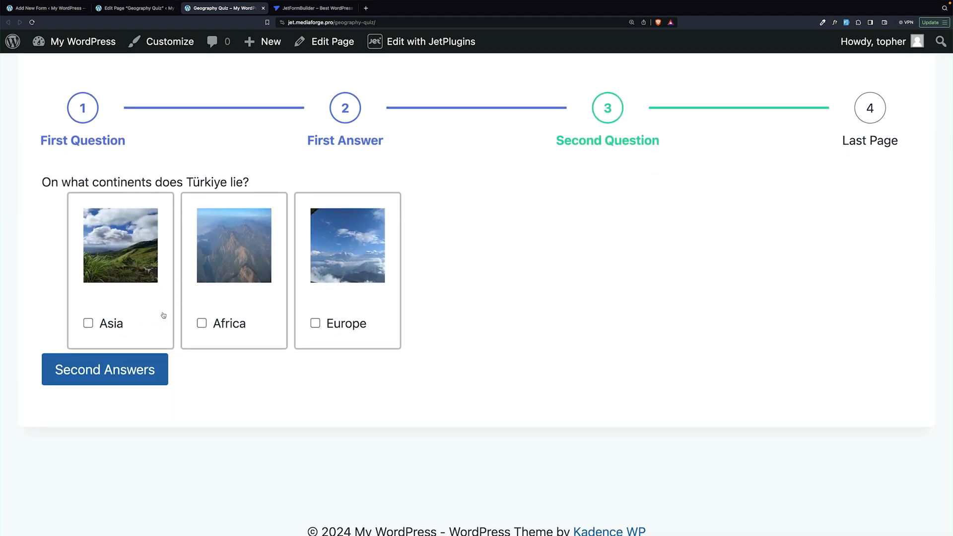
{"action": "left_click", "coordinate": [110, 325]}
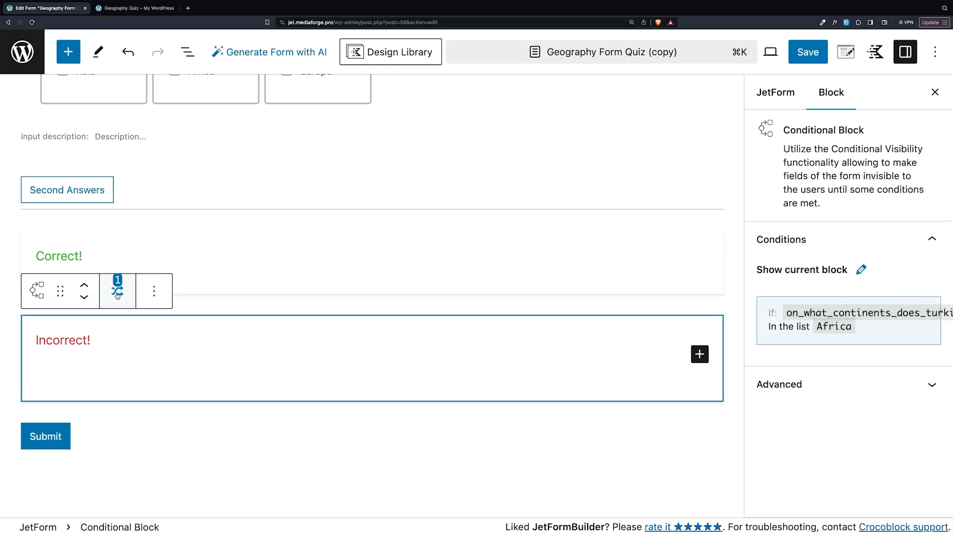
- Update the second question's Incorrect! block to a single condition, Türkiye question "Contain text" Africa, and save the form
{"action": "left_click", "coordinate": [117, 294]}
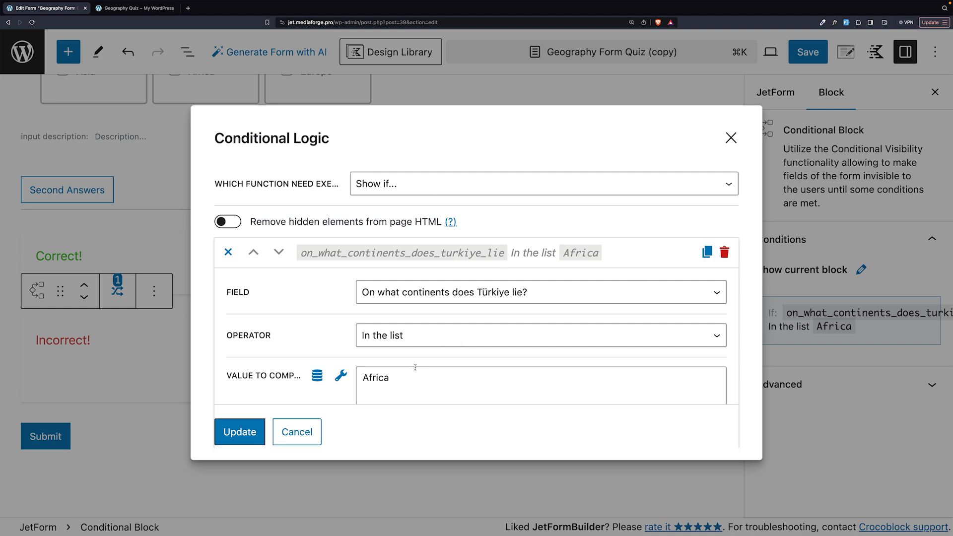
{"action": "left_click", "coordinate": [240, 432]}
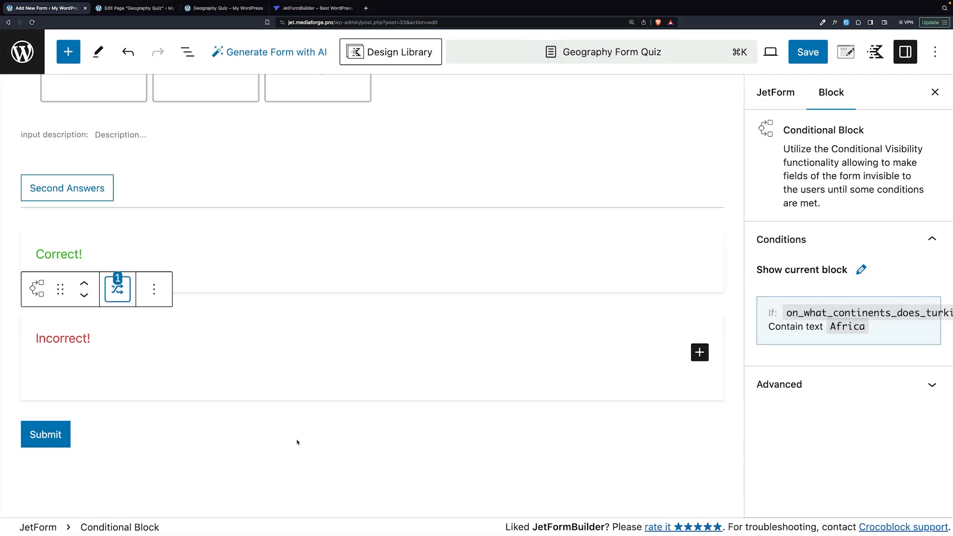
{"action": "left_click", "coordinate": [807, 52]}
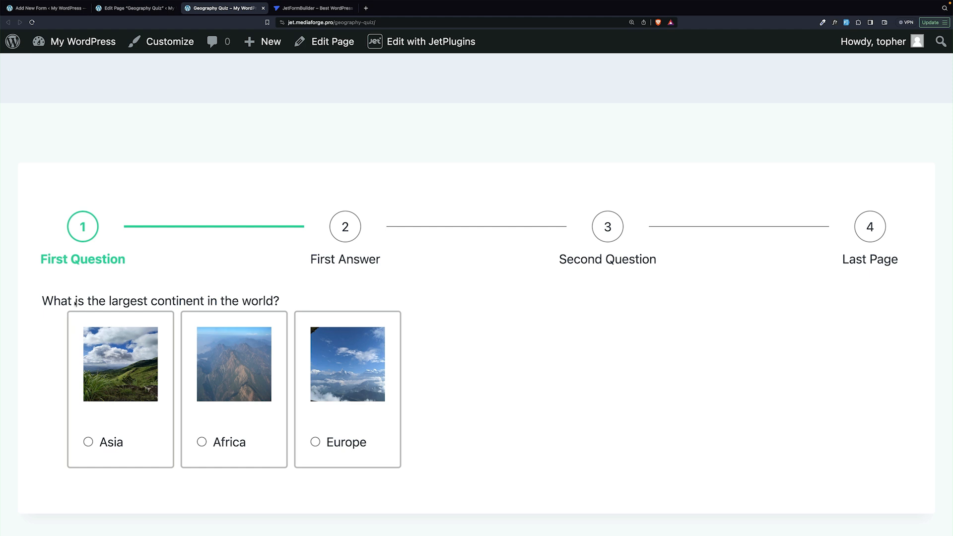
- Test the published quiz with Africa for the first question and Asia plus Europe for the Türkiye question, up to the second answers page
{"action": "left_click", "coordinate": [218, 341]}
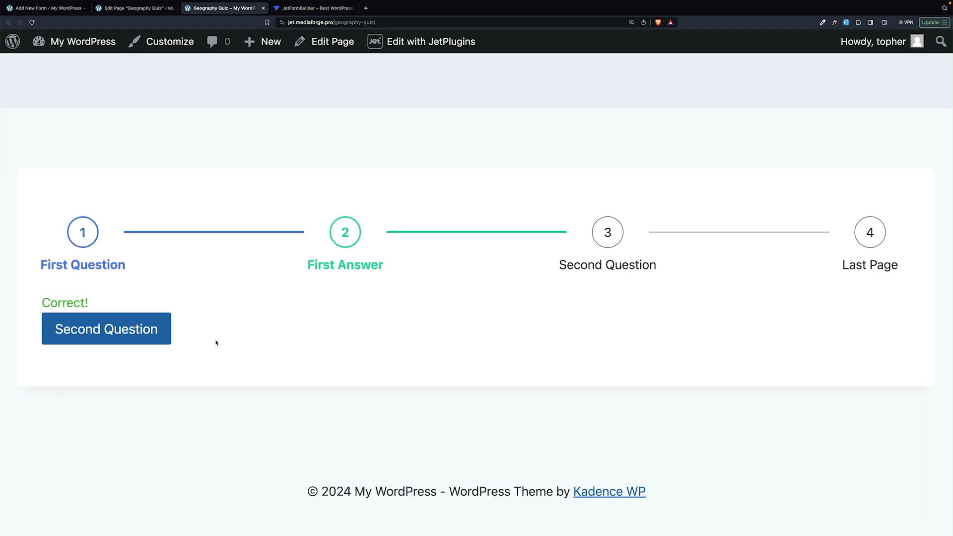
{"action": "left_click", "coordinate": [113, 341]}
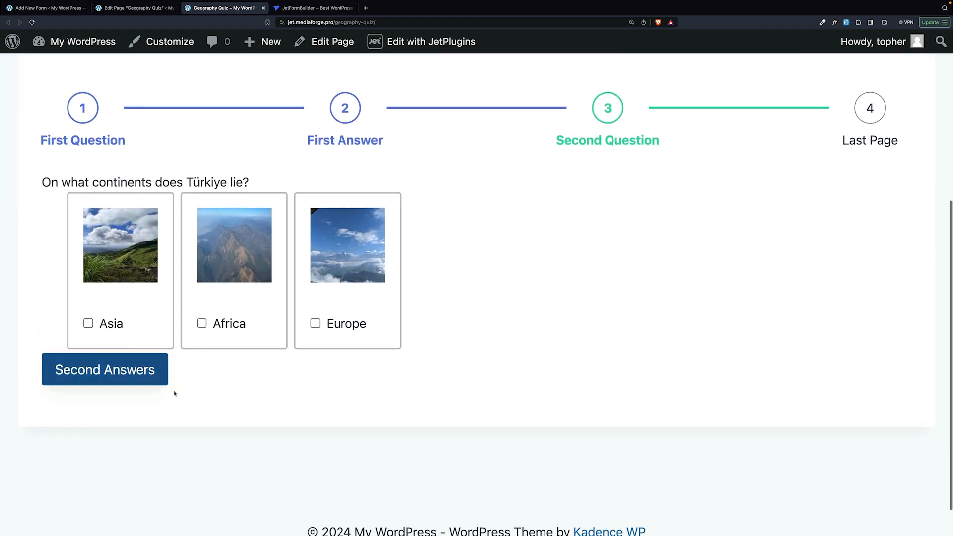
{"action": "left_click", "coordinate": [120, 250]}
{"action": "left_click", "coordinate": [297, 252]}
{"action": "left_click", "coordinate": [94, 362]}
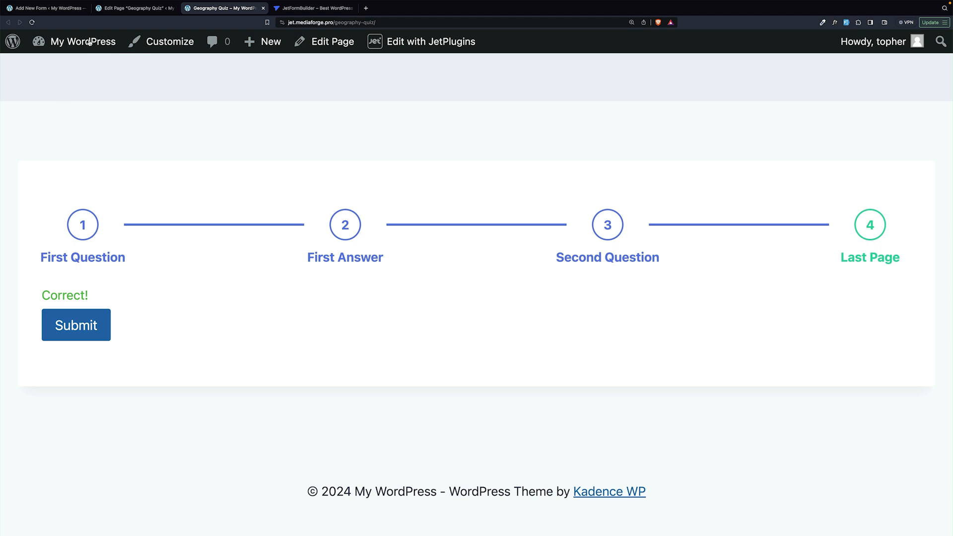
- Reload the quiz and test it with Asia for the first question and Asia plus Africa for the Türkiye question
{"action": "left_click", "coordinate": [31, 22]}
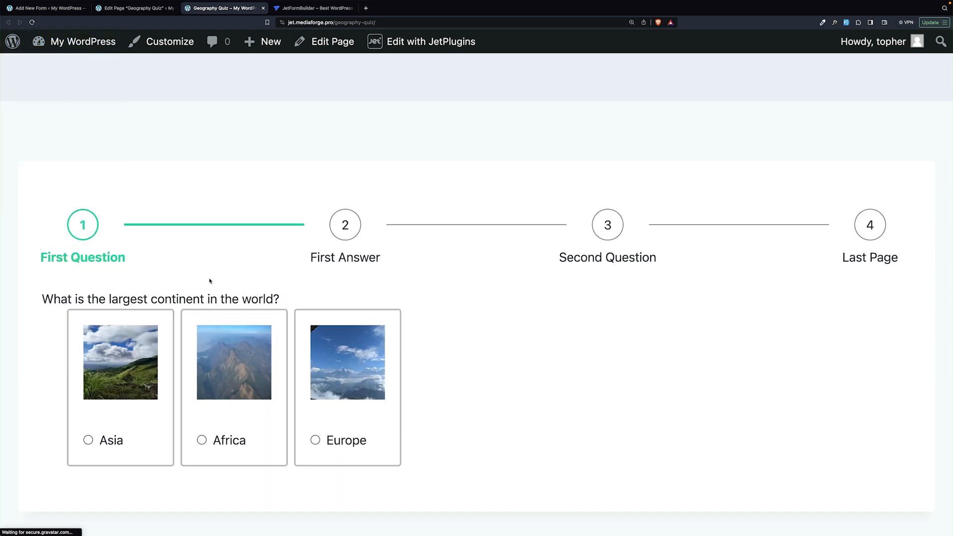
{"action": "left_click", "coordinate": [111, 361]}
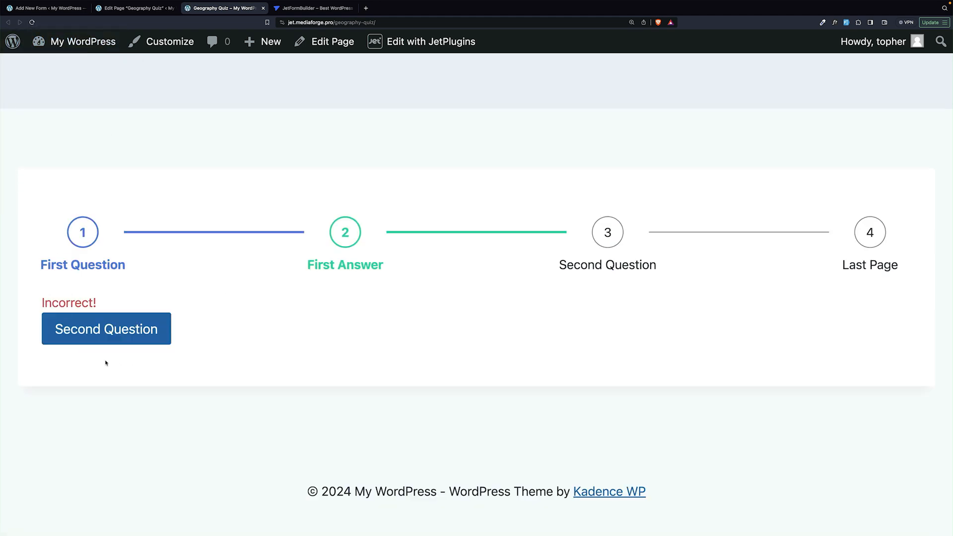
{"action": "left_click", "coordinate": [103, 335]}
{"action": "left_click", "coordinate": [153, 278]}
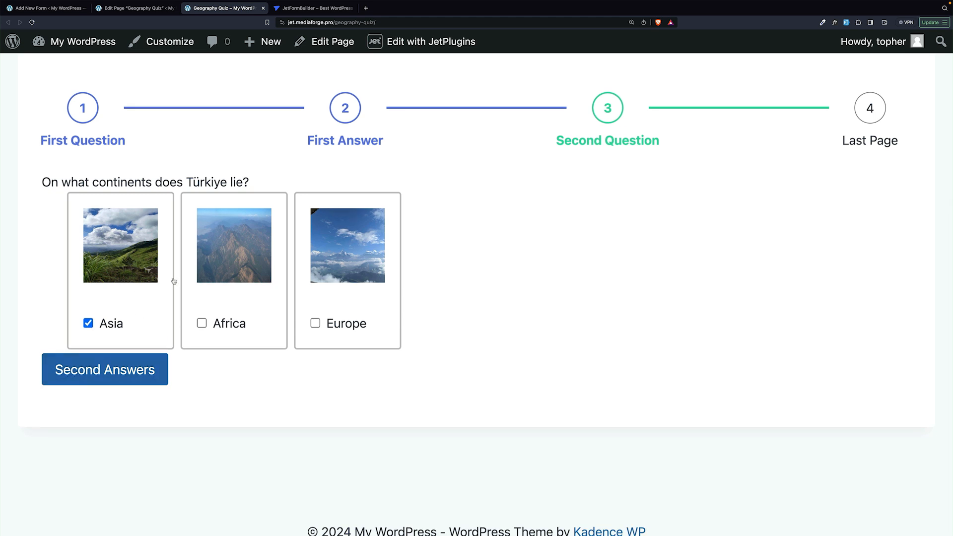
{"action": "left_click", "coordinate": [215, 255]}
{"action": "left_click", "coordinate": [109, 381]}
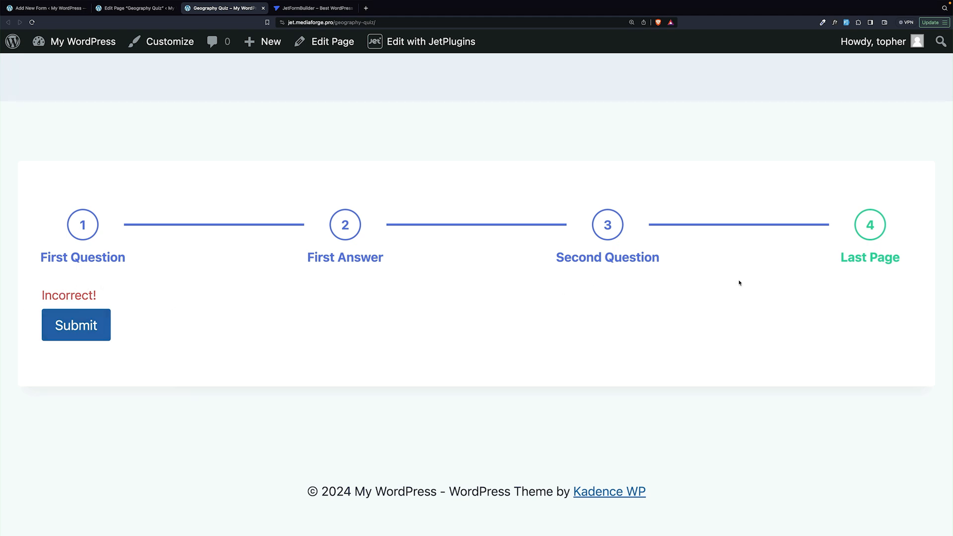
- Try to add a Form Page Break between the second Incorrect! block and the Submit button, with a "Scores!" next button label and a progress label
{"action": "left_click", "coordinate": [49, 8]}
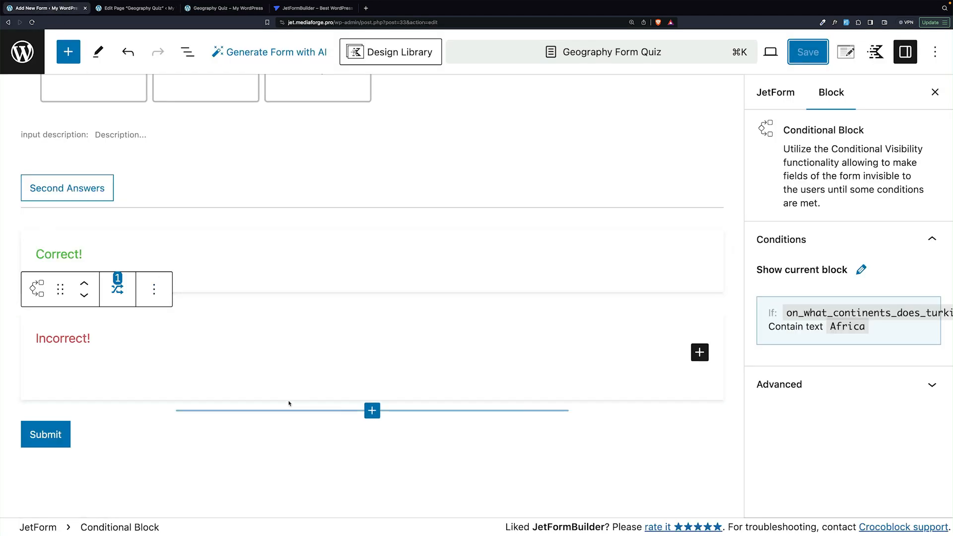
{"action": "left_click", "coordinate": [372, 411]}
{"action": "scroll", "coordinate": [372, 437], "scroll_direction": "down", "scroll_amount": 5}
{"action": "scroll", "coordinate": [383, 451], "scroll_direction": "up", "scroll_amount": 2}
{"action": "left_click", "coordinate": [448, 449]}
{"action": "left_click", "coordinate": [42, 410]}
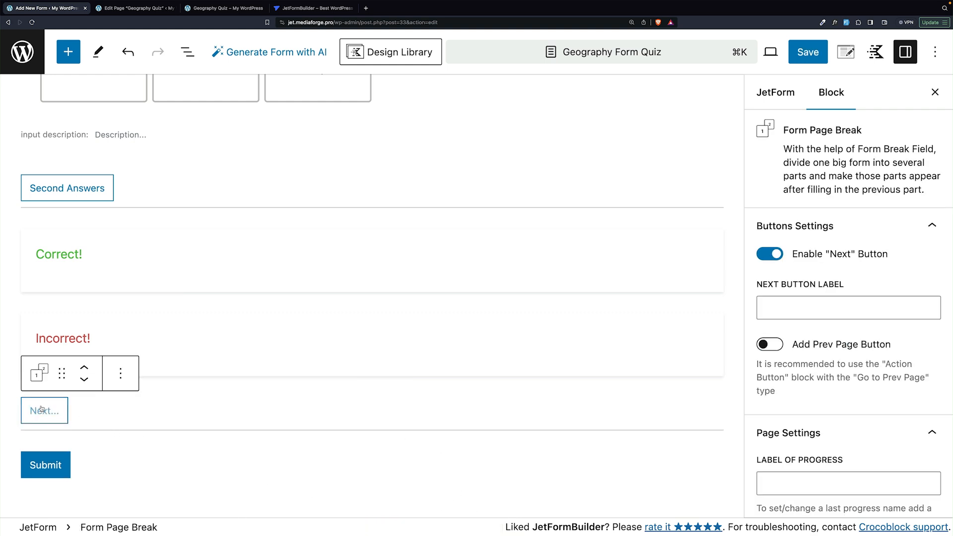
{"action": "type", "text": "Scores!"}
{"action": "left_click", "coordinate": [793, 488]}
{"action": "type", "text": "Second"}
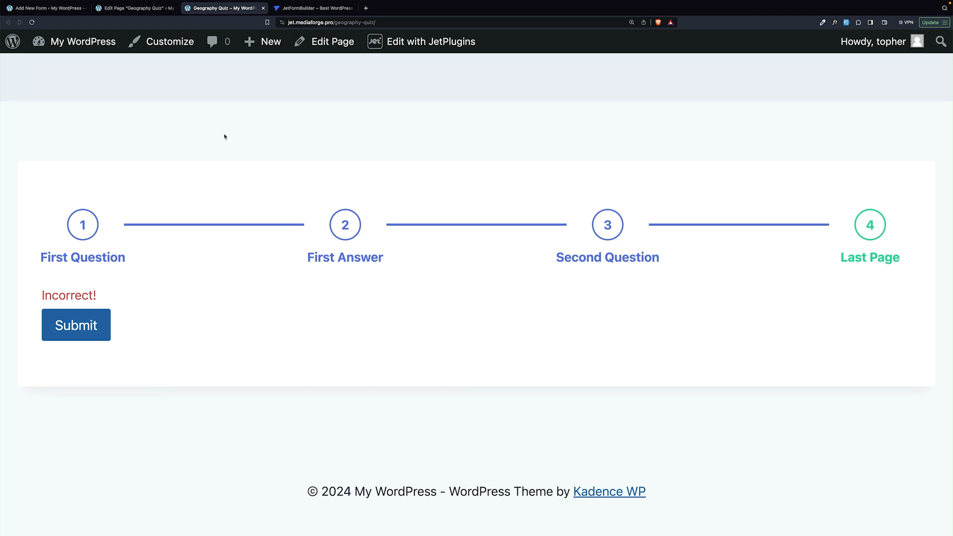
- In the form editor, insert a Form Page Break before the Submit button, with next button label "See Scores!" and progress label "Second Answers"
{"action": "left_click", "coordinate": [55, 8]}
{"action": "left_click", "coordinate": [372, 360]}
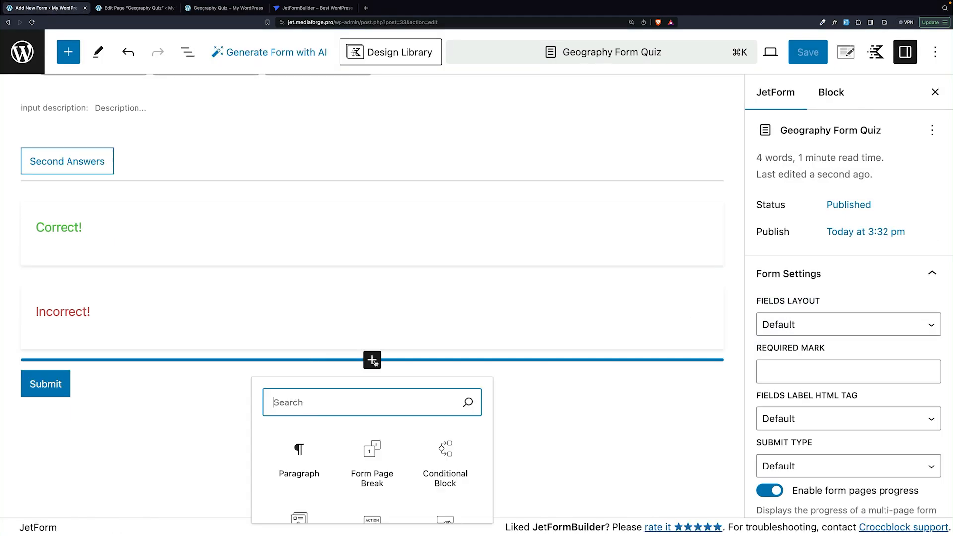
{"action": "left_click", "coordinate": [371, 460]}
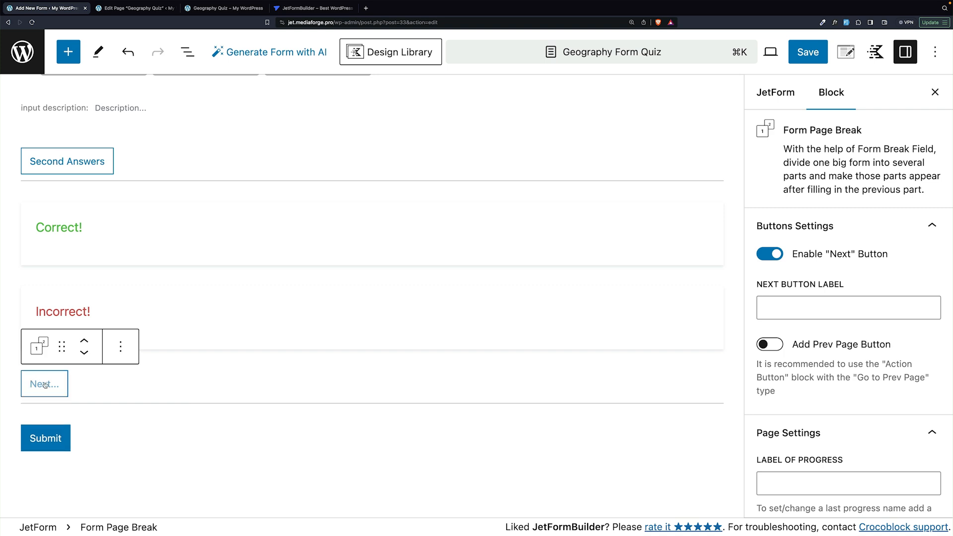
{"action": "type", "text": "See S"}
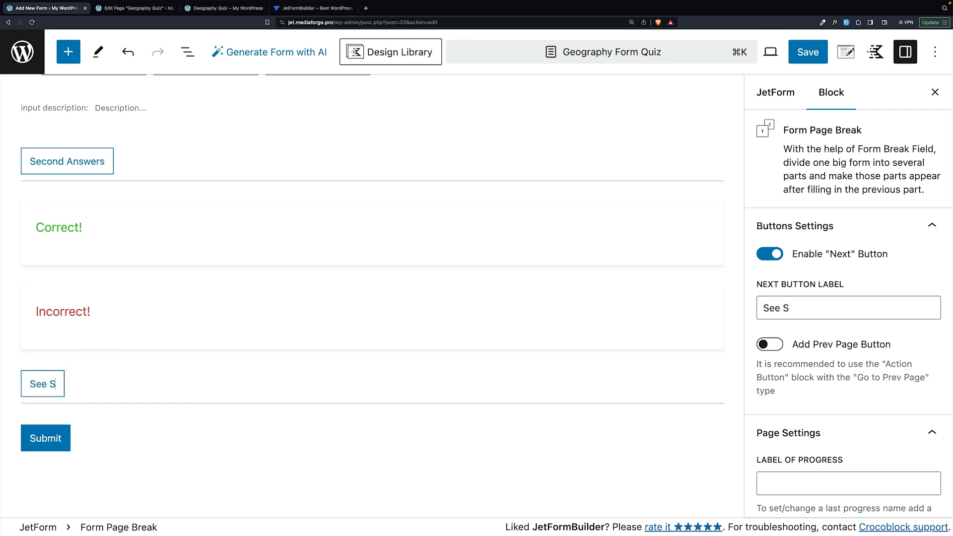
{"action": "type", "text": "cores!"}
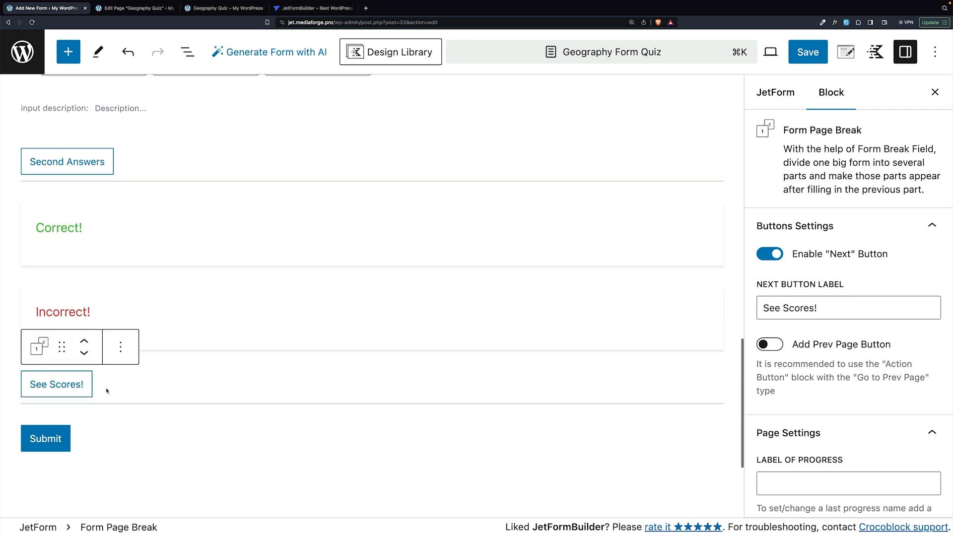
{"action": "left_click", "coordinate": [778, 478]}
{"action": "type", "text": "Second Answers"}
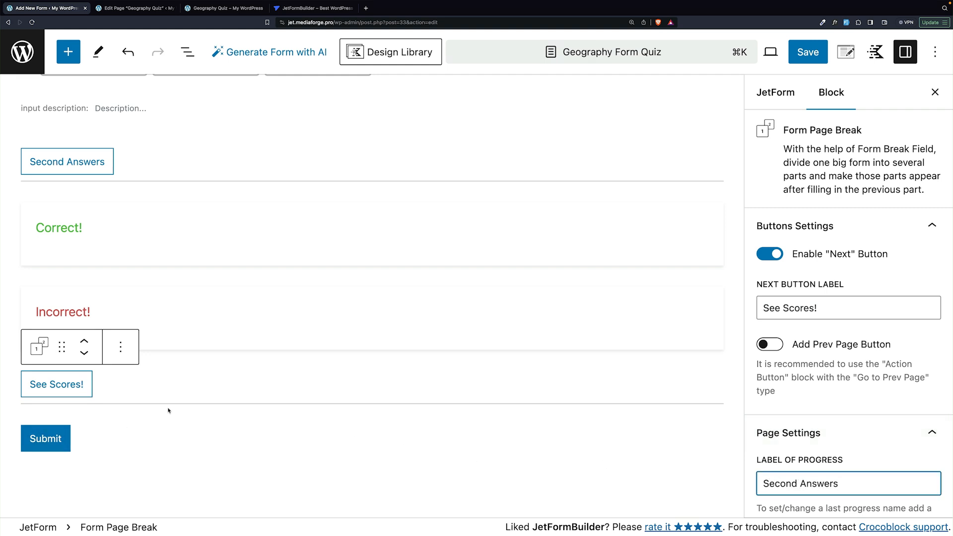
- Insert a Calculated Field labelled "Scores!" between the "See Scores!" page break and the Submit button
{"action": "left_click", "coordinate": [40, 435]}
{"action": "left_click", "coordinate": [370, 418]}
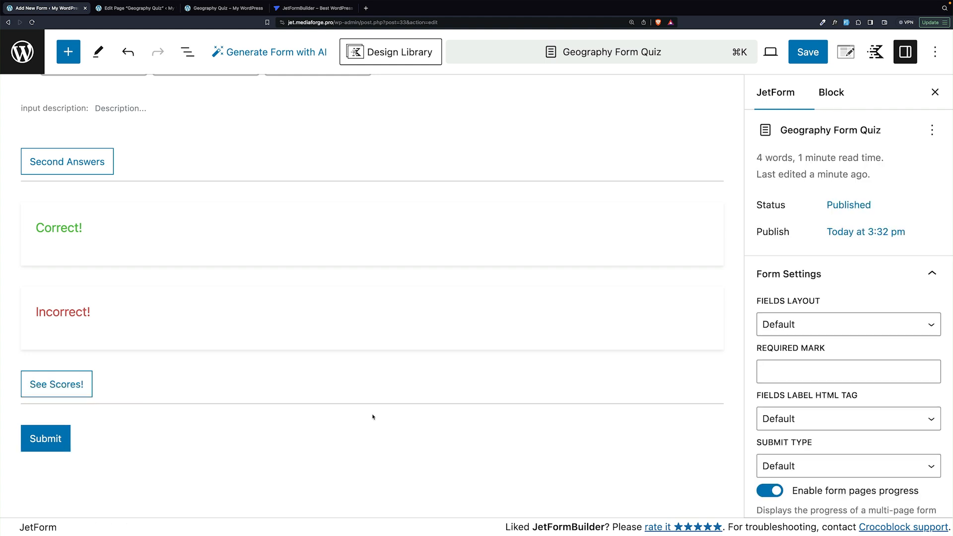
{"action": "left_click", "coordinate": [372, 415]}
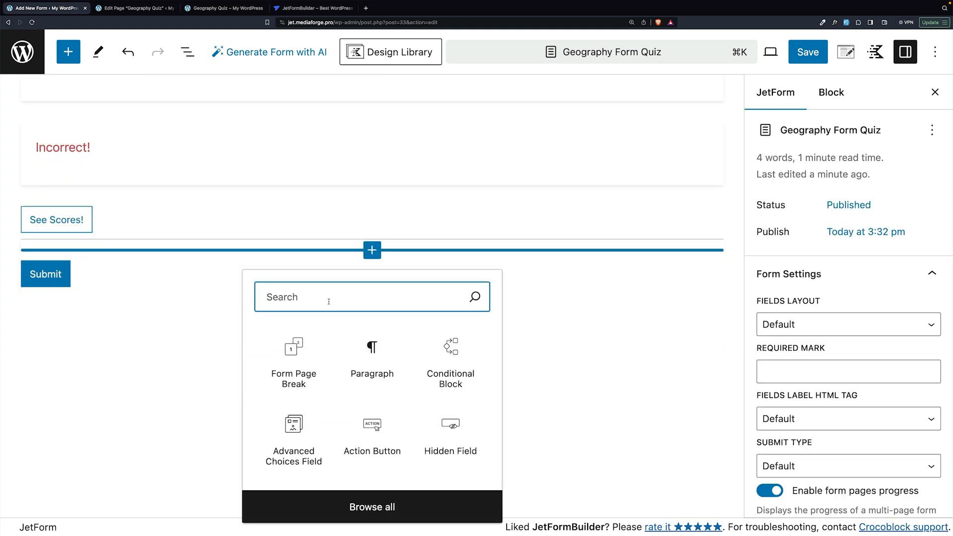
{"action": "type", "text": "Calcu"}
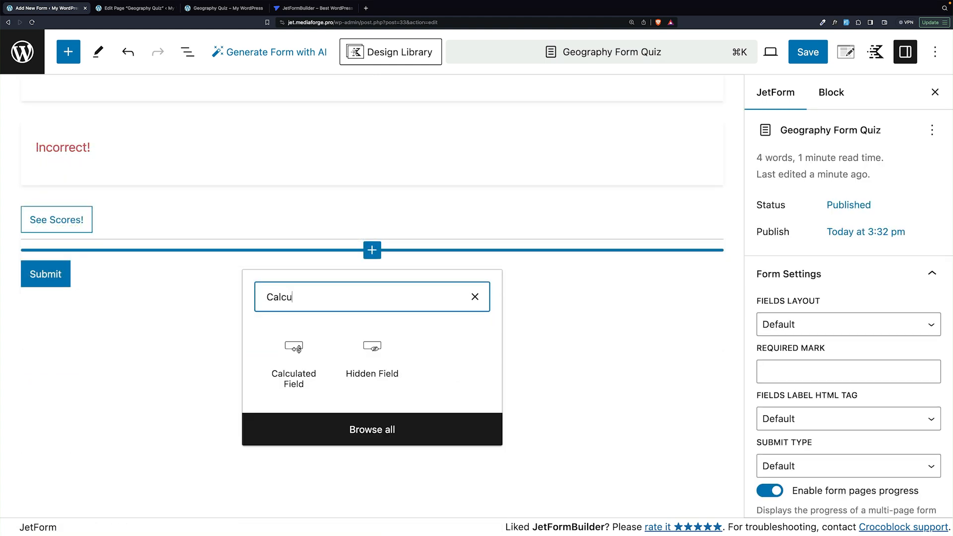
{"action": "key", "text": "Return"}
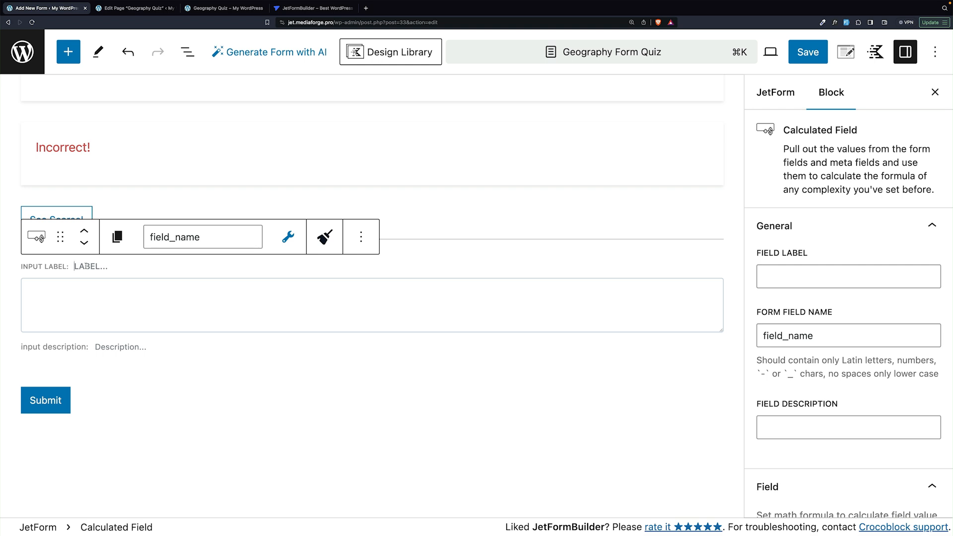
{"action": "type", "text": "Scores!"}
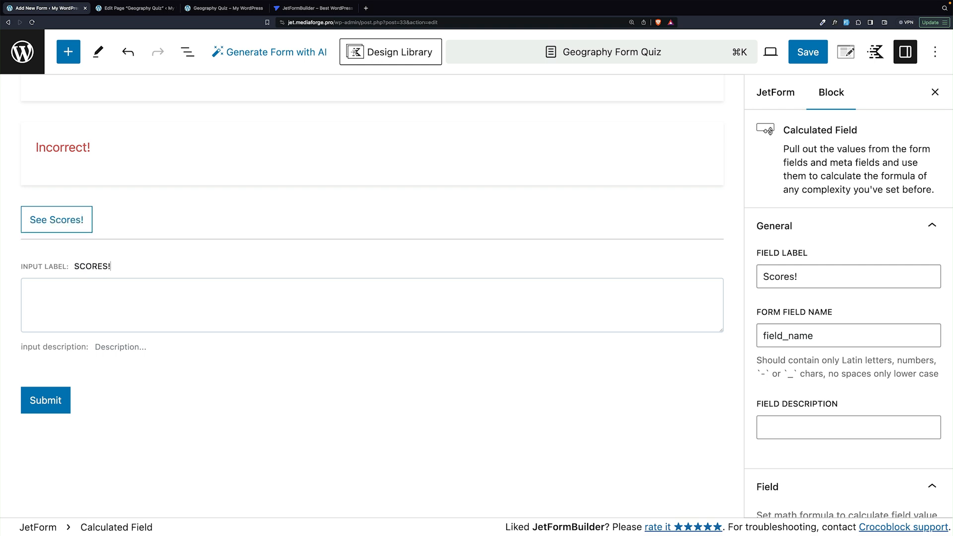
{"action": "left_click", "coordinate": [209, 301]}
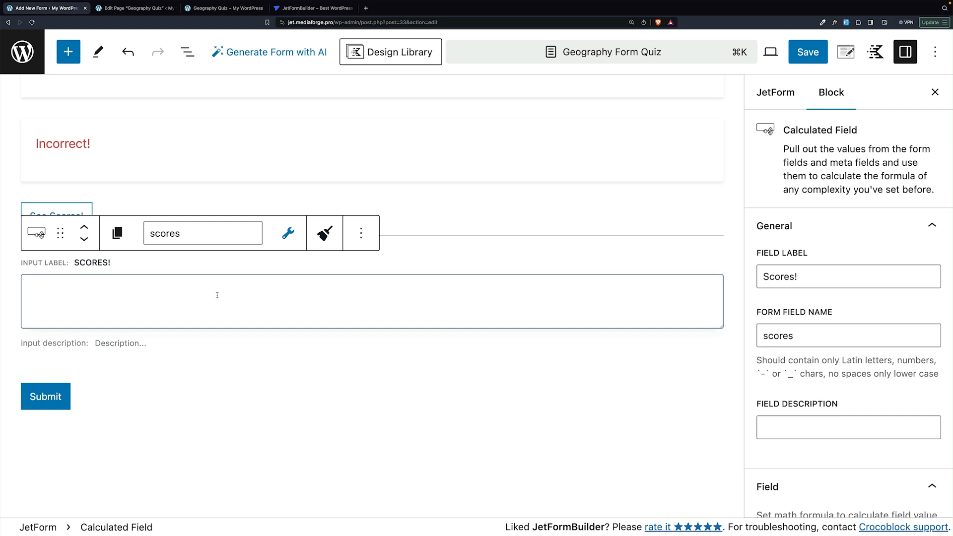
- Set the Scores! field's formula to %largest_continent%+%on_what_continents_does_turkiye_lie% and save the form
{"action": "left_click", "coordinate": [322, 234]}
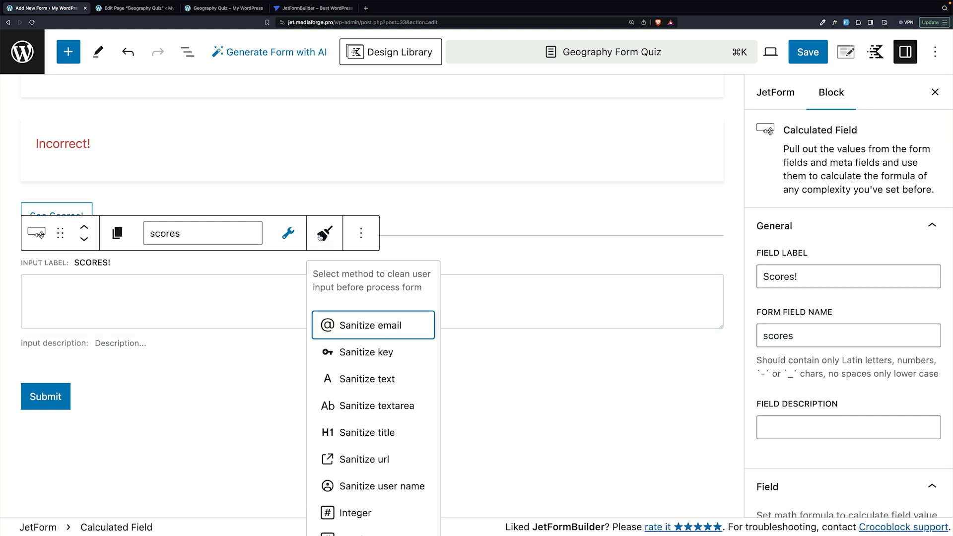
{"action": "left_click", "coordinate": [288, 233]}
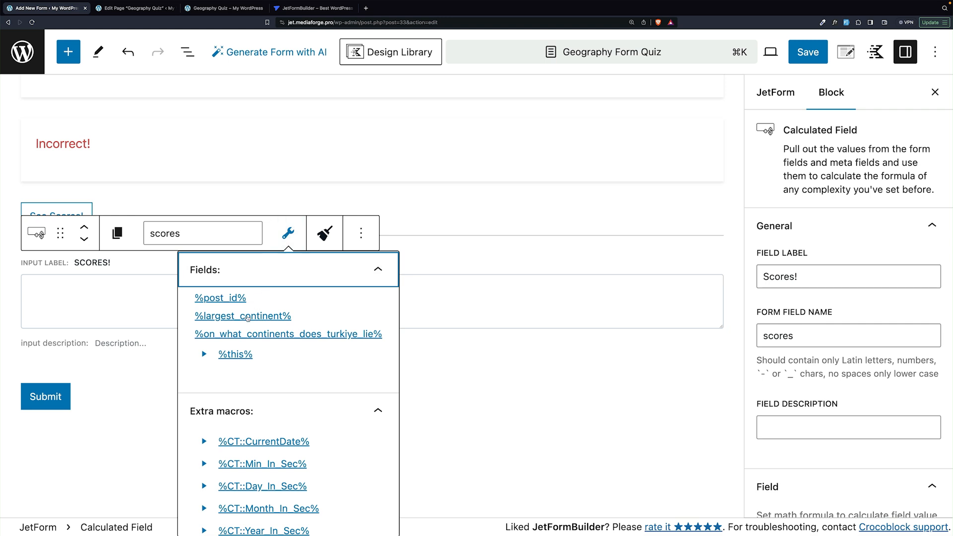
{"action": "left_click", "coordinate": [248, 317]}
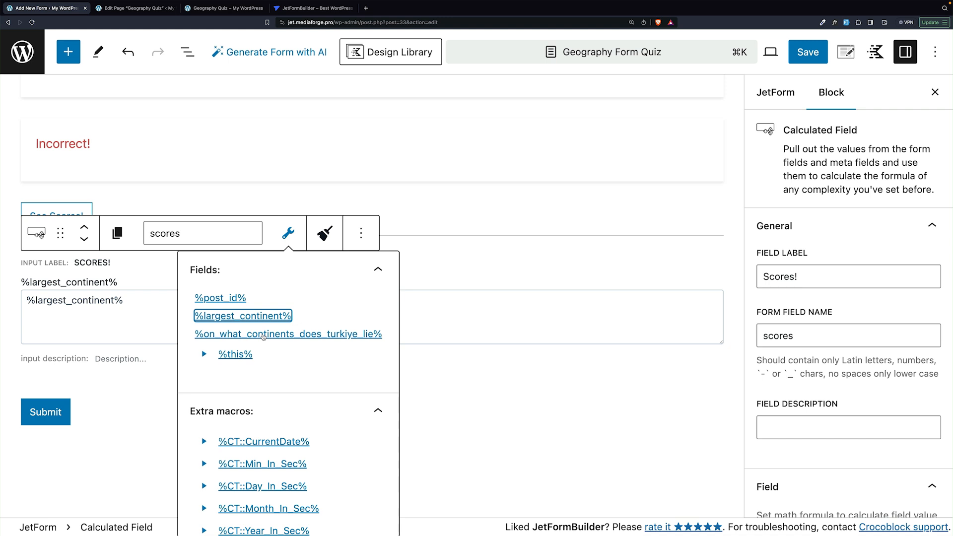
{"action": "left_click", "coordinate": [166, 305]}
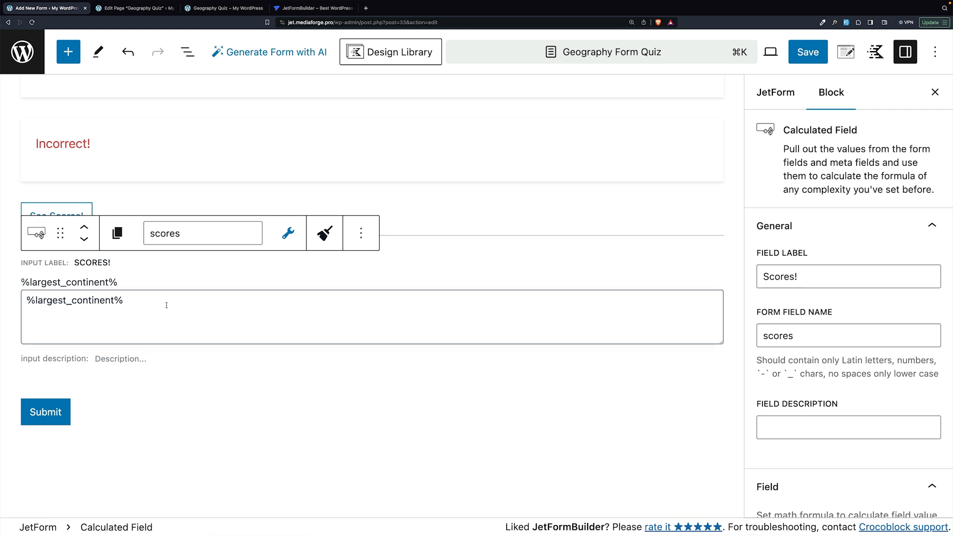
{"action": "type", "text": "+"}
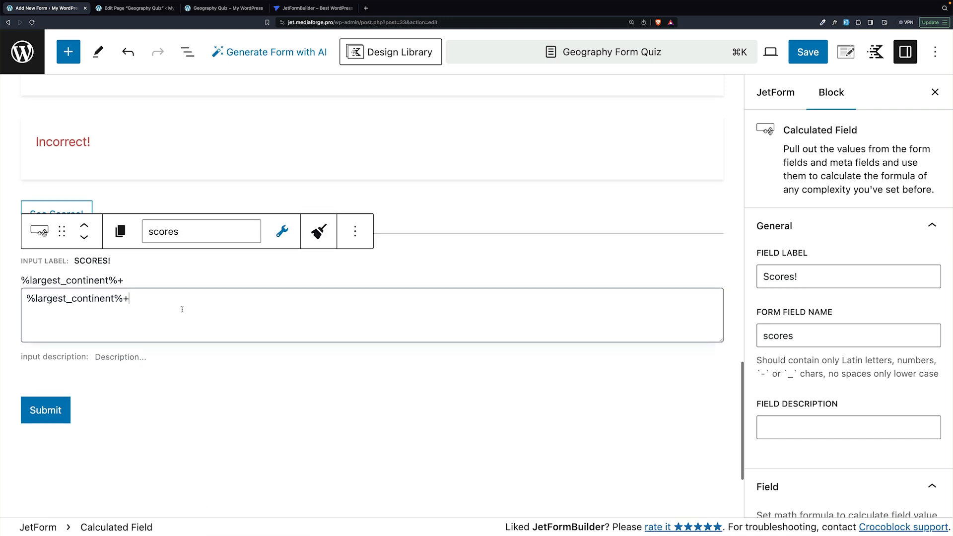
{"action": "left_click", "coordinate": [293, 231]}
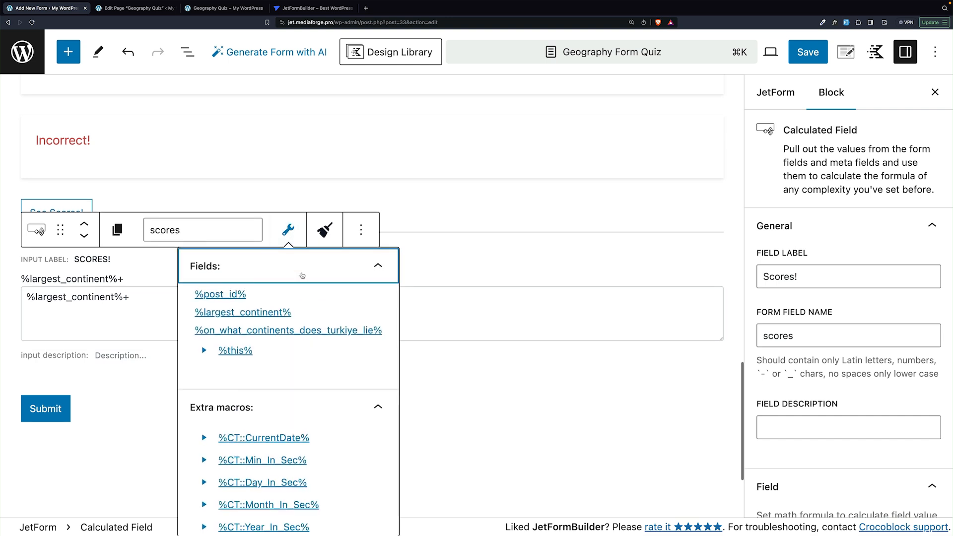
{"action": "left_click", "coordinate": [298, 330]}
{"action": "left_click", "coordinate": [801, 53]}
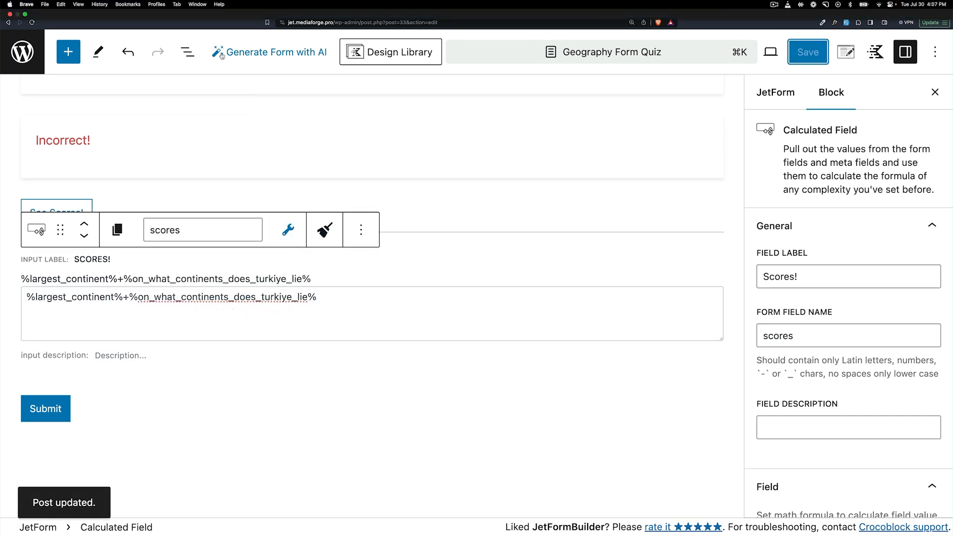
- Reload the published quiz and test it with Asia for the first question and Asia plus Europe for the Türkiye question, up to the scores page
{"action": "left_click", "coordinate": [210, 8]}
{"action": "left_click", "coordinate": [32, 22]}
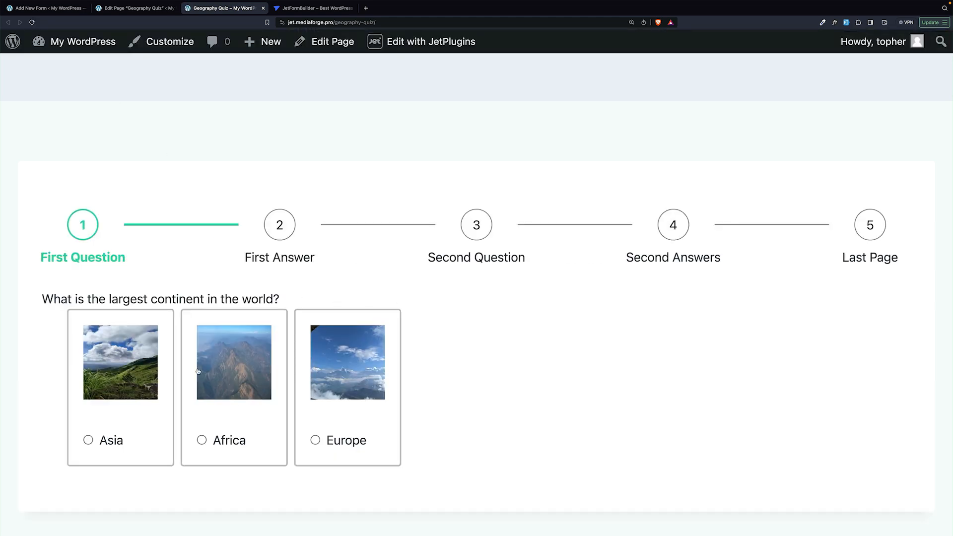
{"action": "left_click", "coordinate": [254, 350]}
{"action": "left_click", "coordinate": [101, 335]}
{"action": "scroll", "coordinate": [100, 336], "scroll_direction": "down", "scroll_amount": 3}
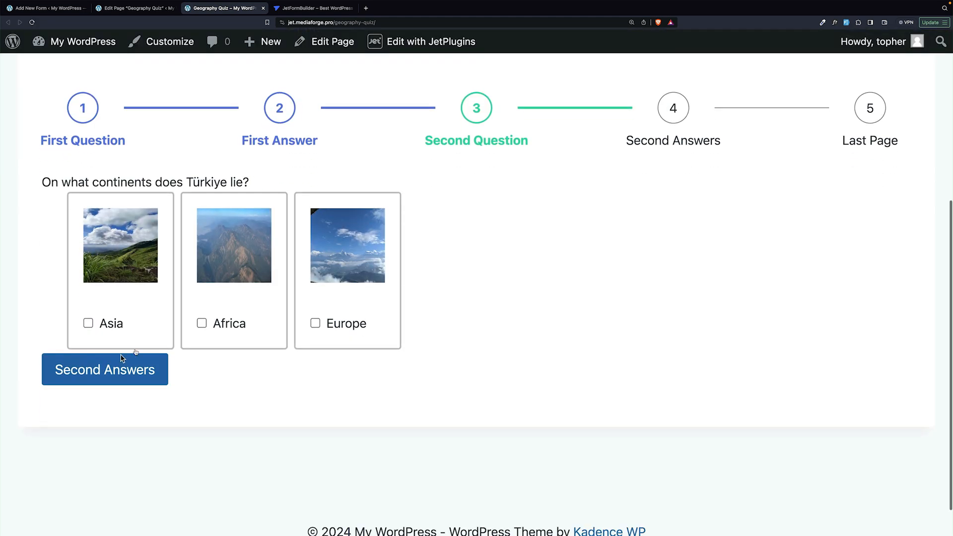
{"action": "left_click", "coordinate": [140, 286]}
{"action": "left_click", "coordinate": [327, 268]}
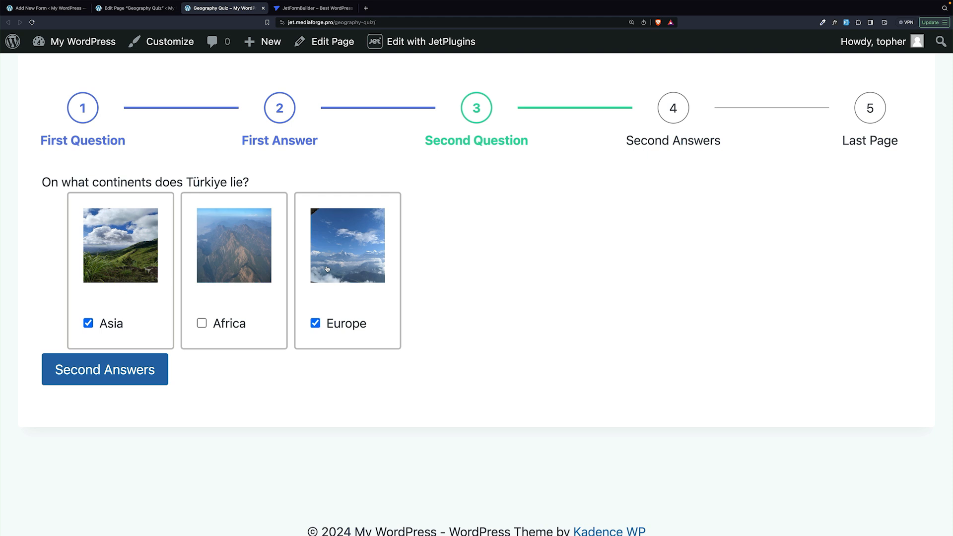
{"action": "left_click", "coordinate": [125, 374]}
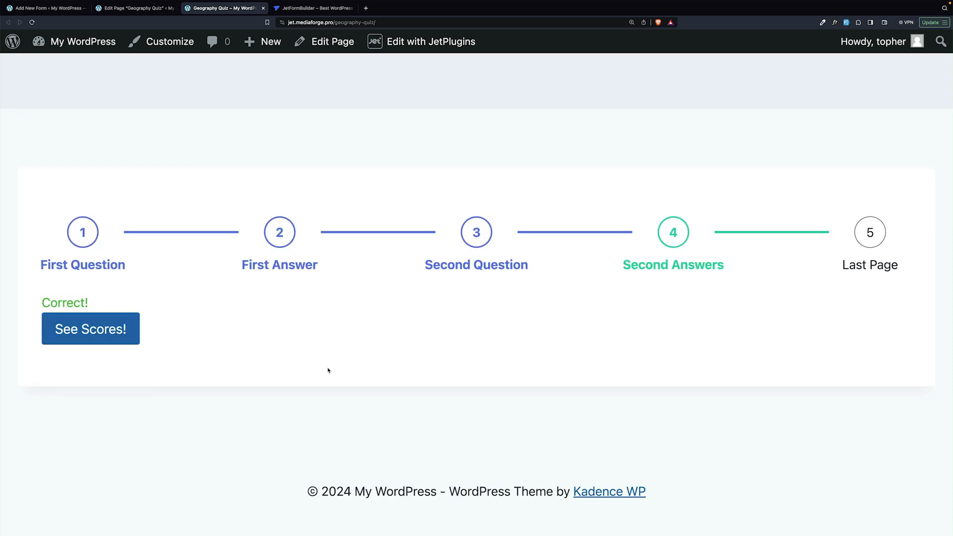
{"action": "left_click", "coordinate": [91, 342]}
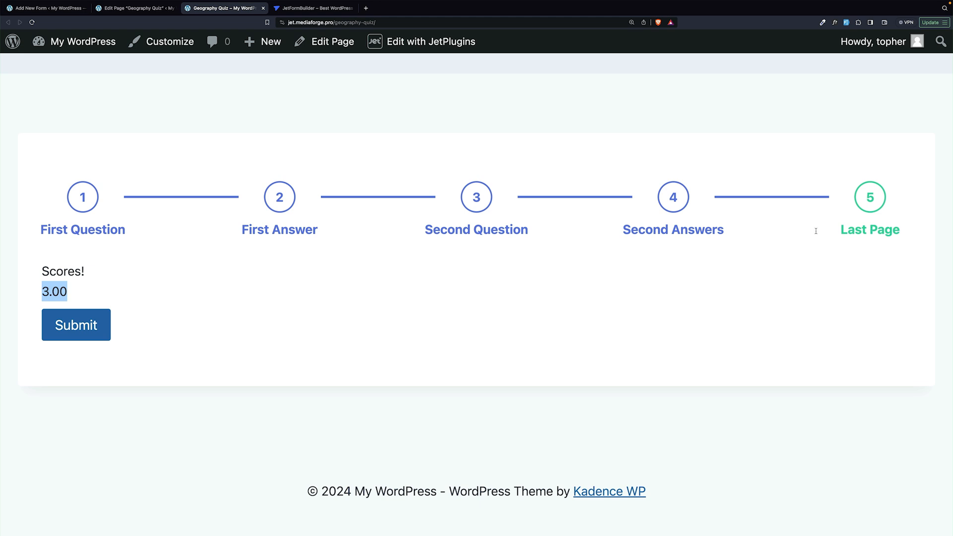
- In the form editor, add a Form Page Break after the Submit button with progress label "Scores" and no Next button, and save the form
{"action": "left_click", "coordinate": [56, 14]}
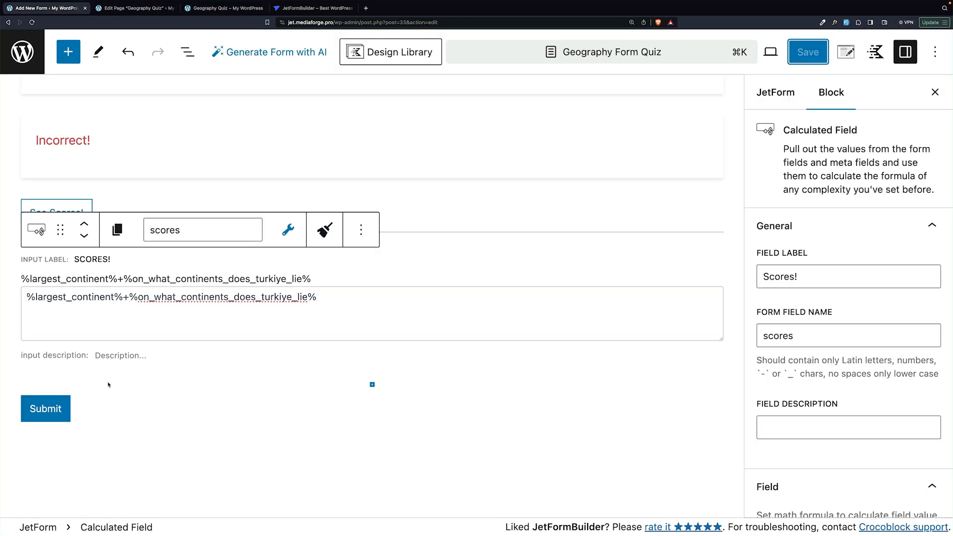
{"action": "left_click", "coordinate": [371, 384]}
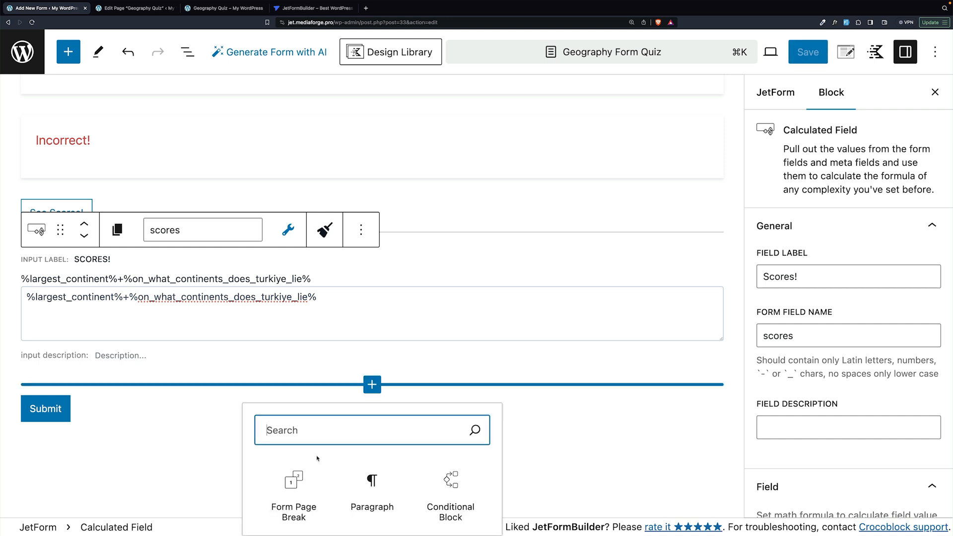
{"action": "left_click", "coordinate": [299, 478]}
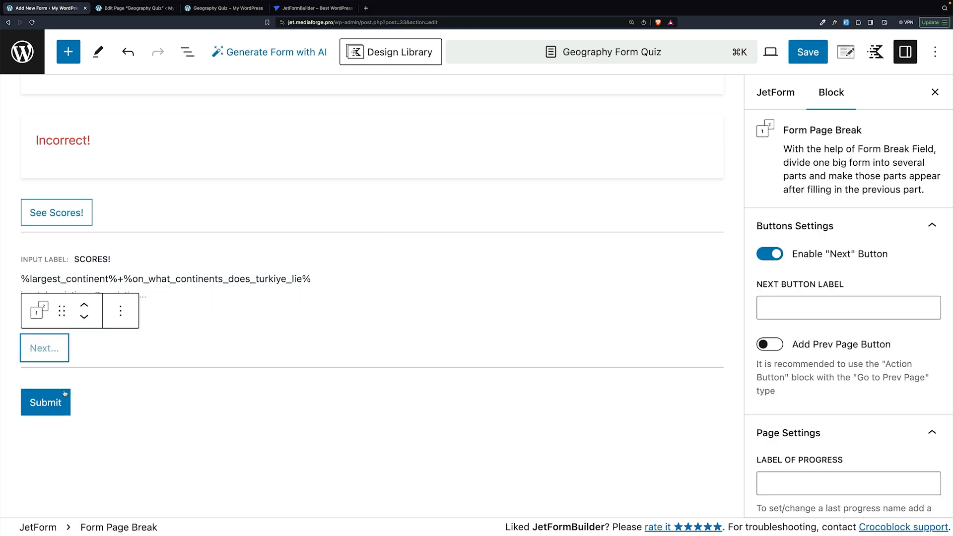
{"action": "left_click", "coordinate": [820, 482]}
{"action": "type", "text": "Scores"}
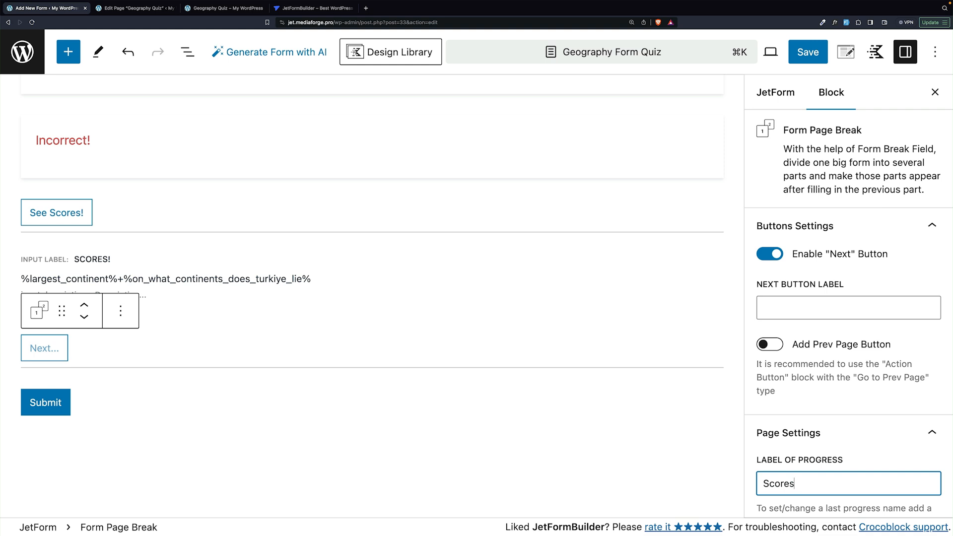
{"action": "left_click", "coordinate": [84, 317]}
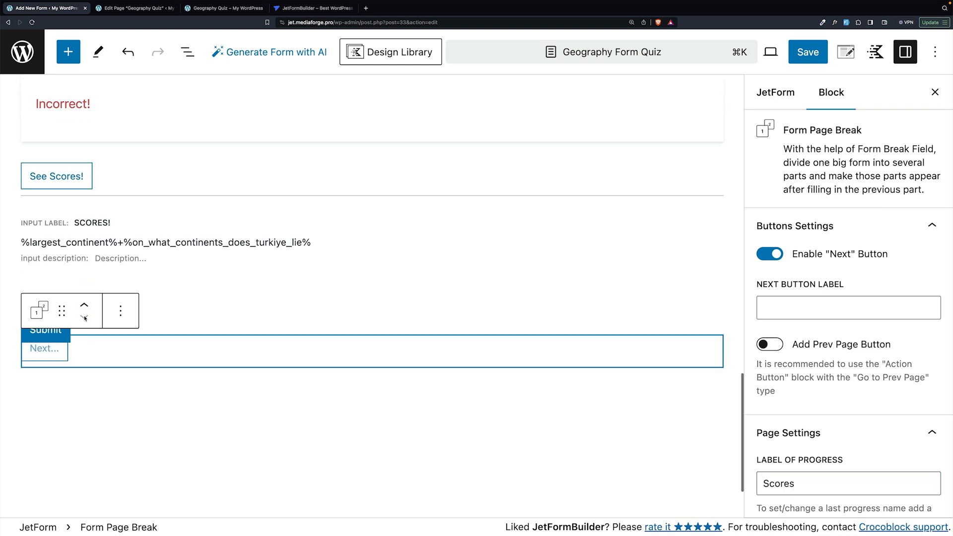
{"action": "left_click", "coordinate": [777, 254]}
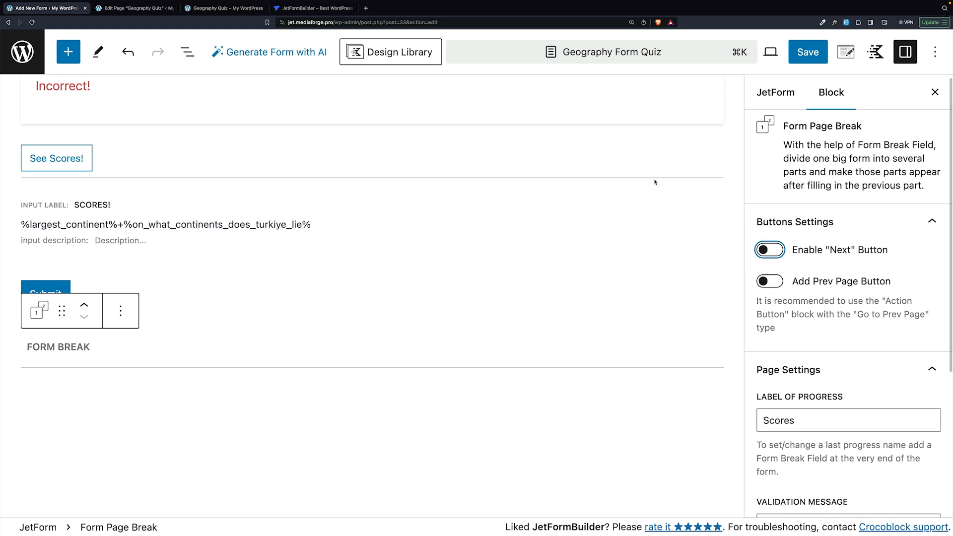
{"action": "left_click", "coordinate": [814, 52]}
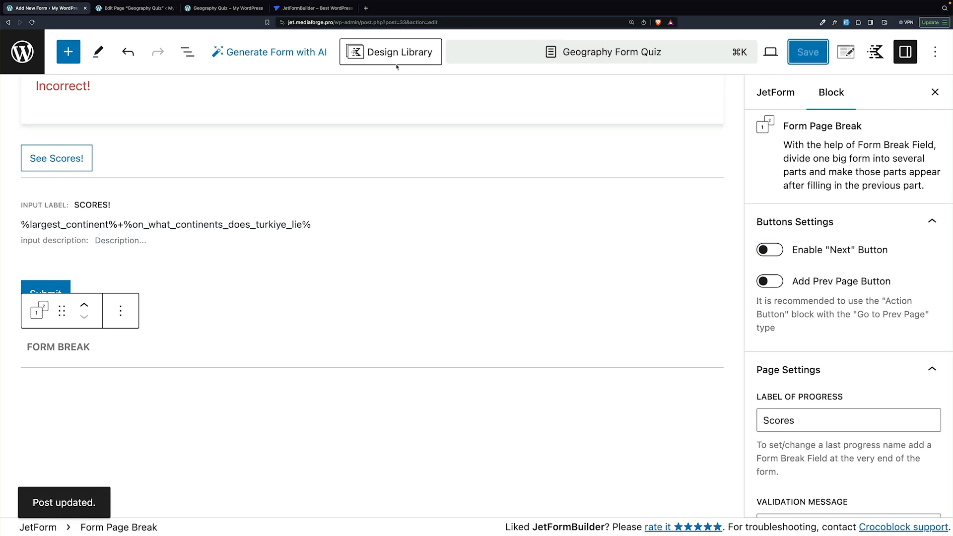
- Reload the published quiz and test it through to its scores page with Asia for the first question and Asia plus Africa for the Türkiye question
{"action": "left_click", "coordinate": [226, 8]}
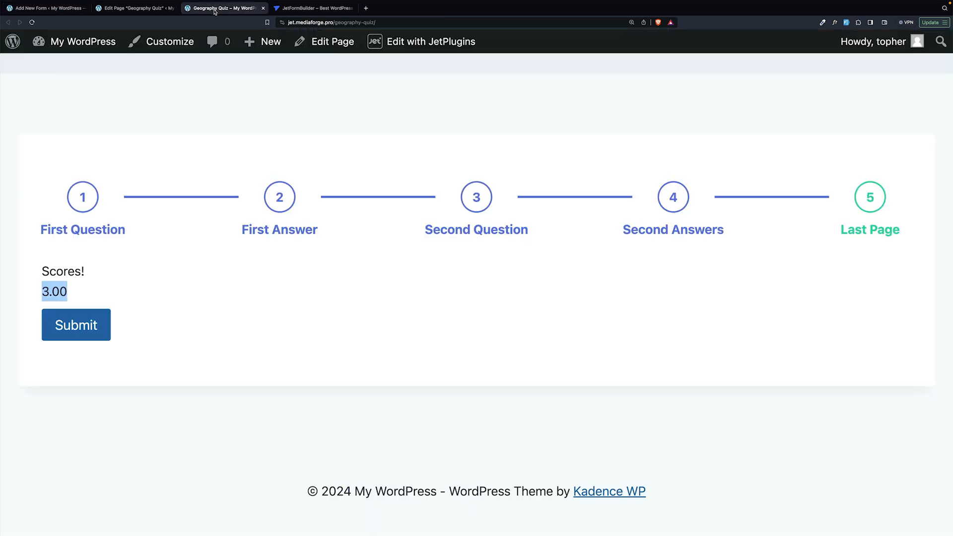
{"action": "left_click", "coordinate": [31, 22]}
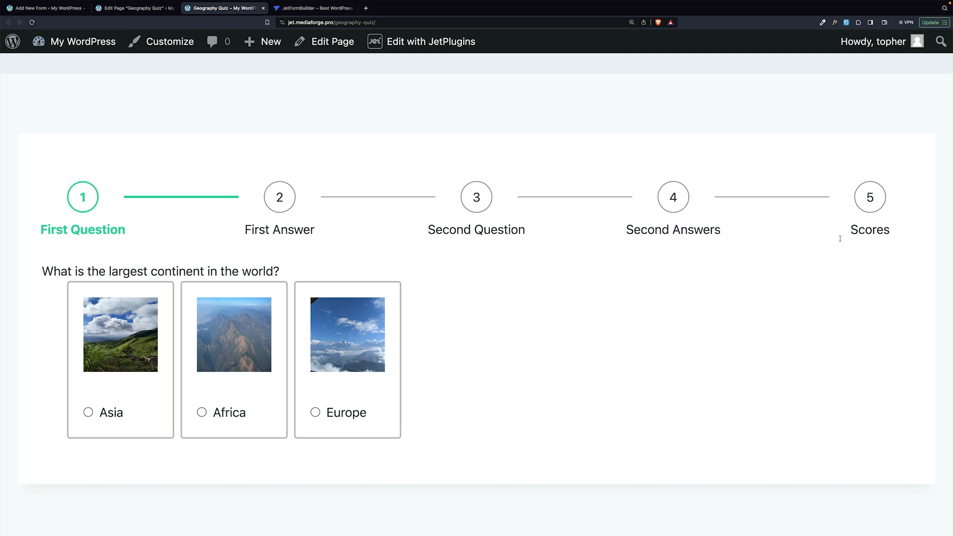
{"action": "left_click", "coordinate": [216, 350]}
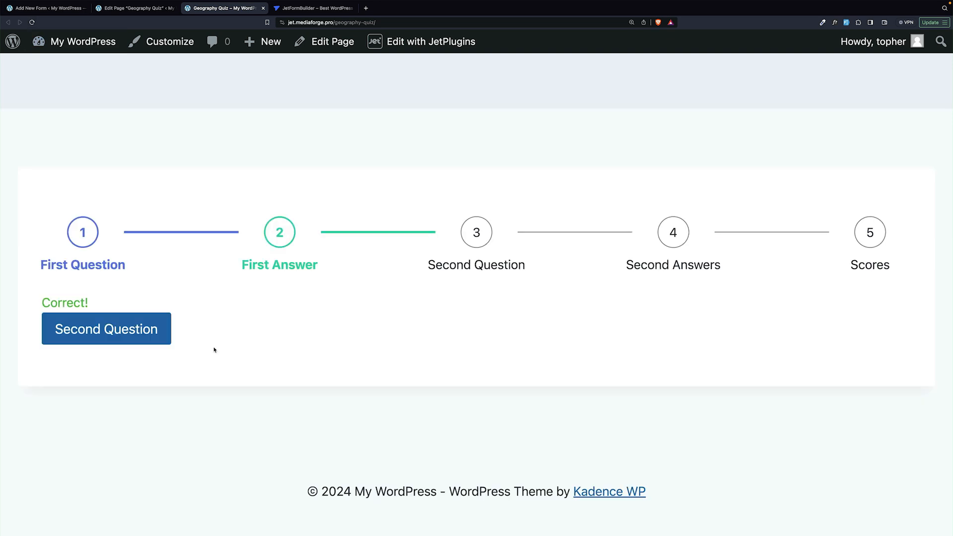
{"action": "left_click", "coordinate": [159, 330]}
{"action": "left_click", "coordinate": [115, 278]}
{"action": "left_click", "coordinate": [247, 281]}
{"action": "left_click", "coordinate": [130, 377]}
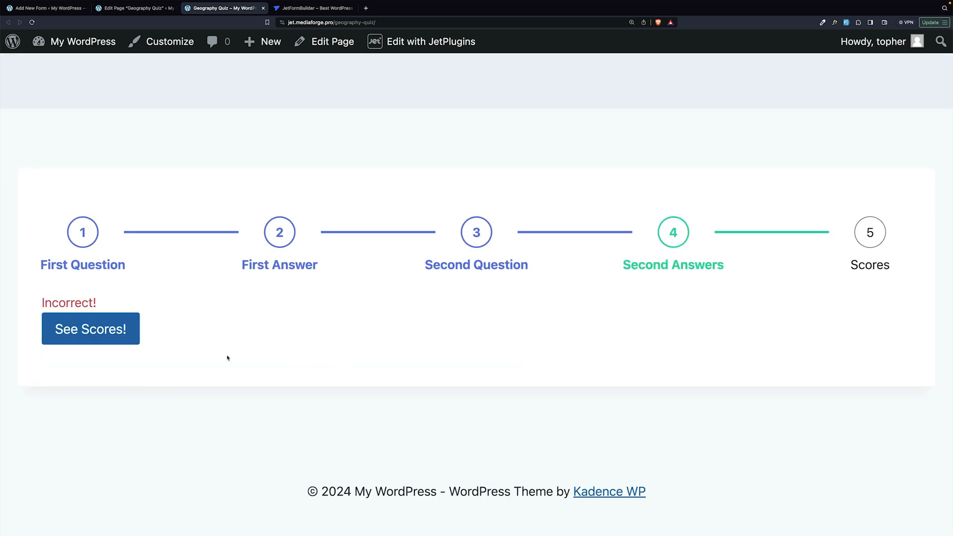
{"action": "left_click", "coordinate": [83, 330]}
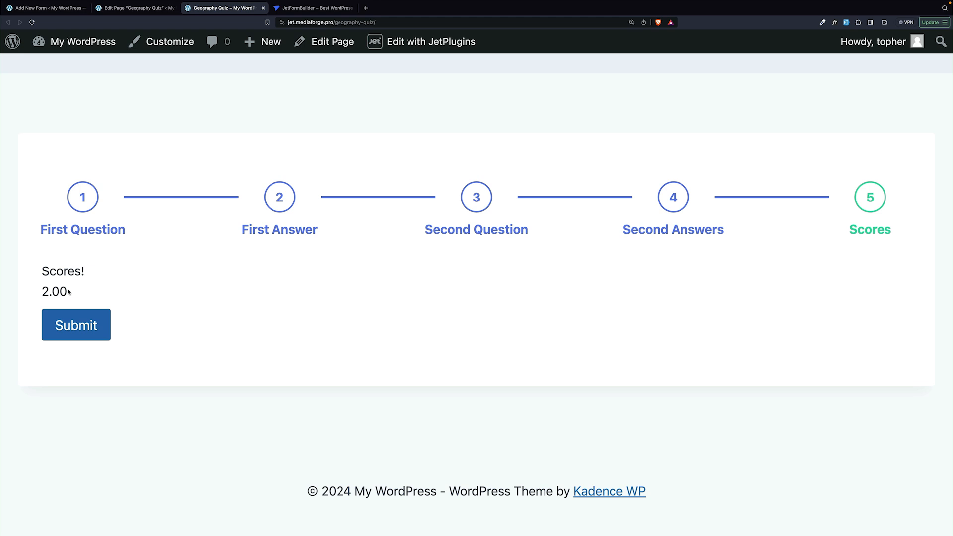
- Check the calculated score, submit the quiz, and look below the first question for the submission result
{"action": "left_click_drag", "start_coordinate": [69, 292], "coordinate": [40, 291]}
{"action": "left_click", "coordinate": [40, 292]}
{"action": "left_click", "coordinate": [83, 328]}
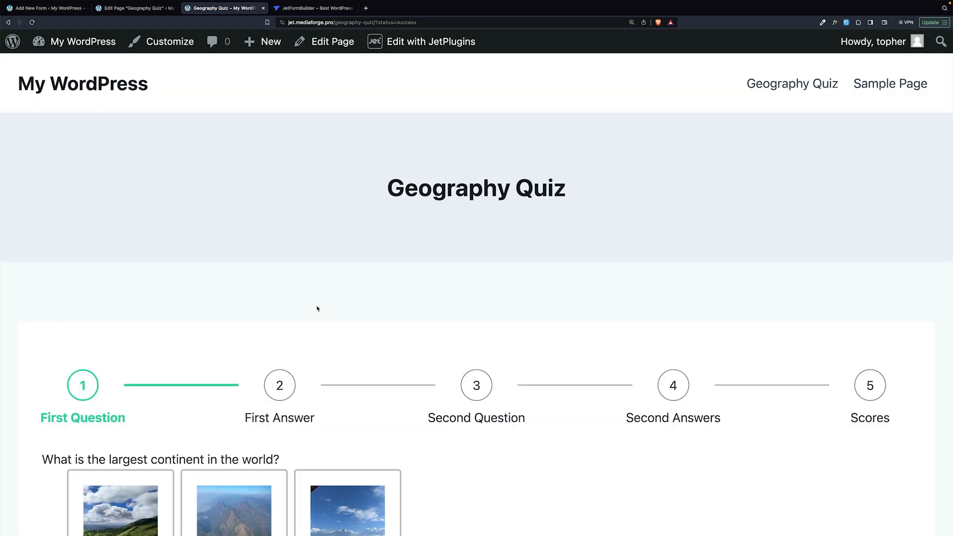
{"action": "scroll", "coordinate": [317, 309], "scroll_direction": "down", "scroll_amount": 7}
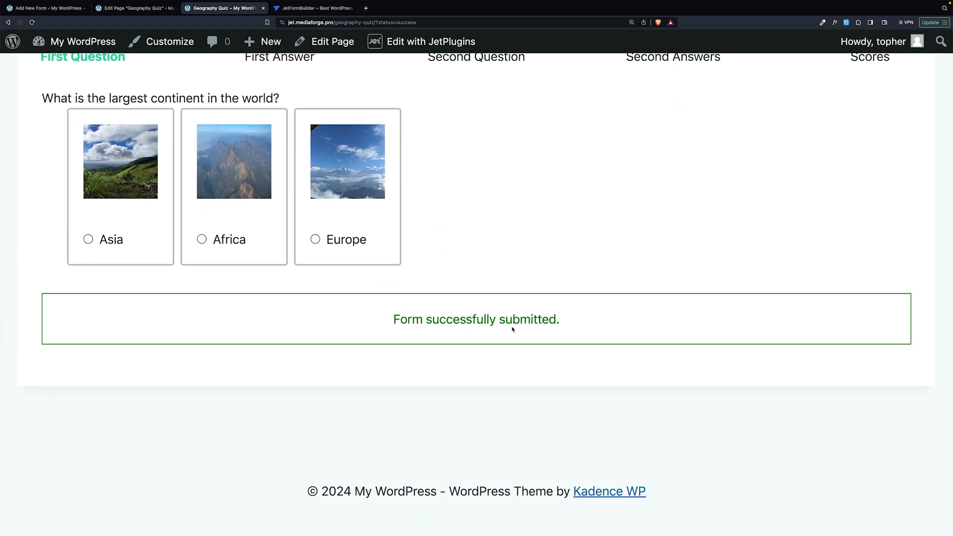
{"action": "scroll", "coordinate": [513, 329], "scroll_direction": "up", "scroll_amount": 3}
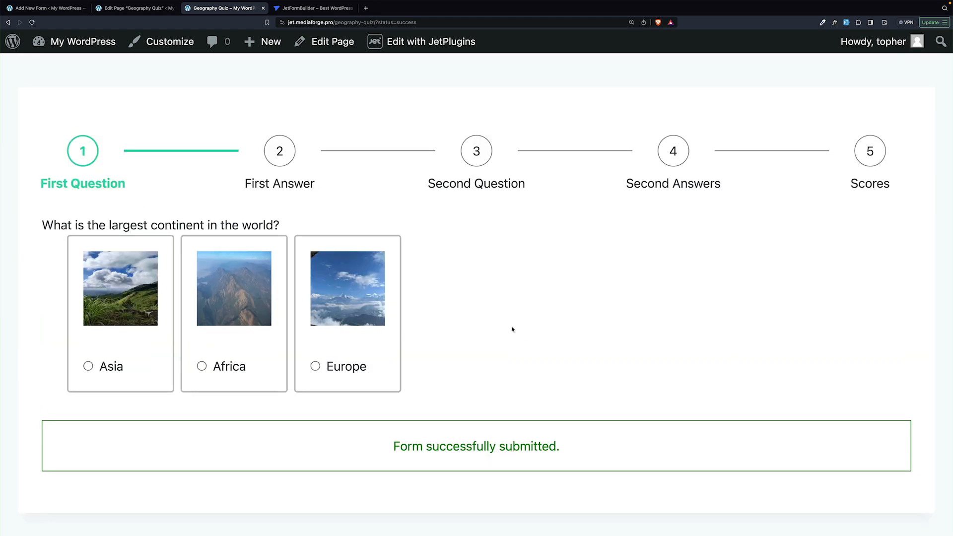